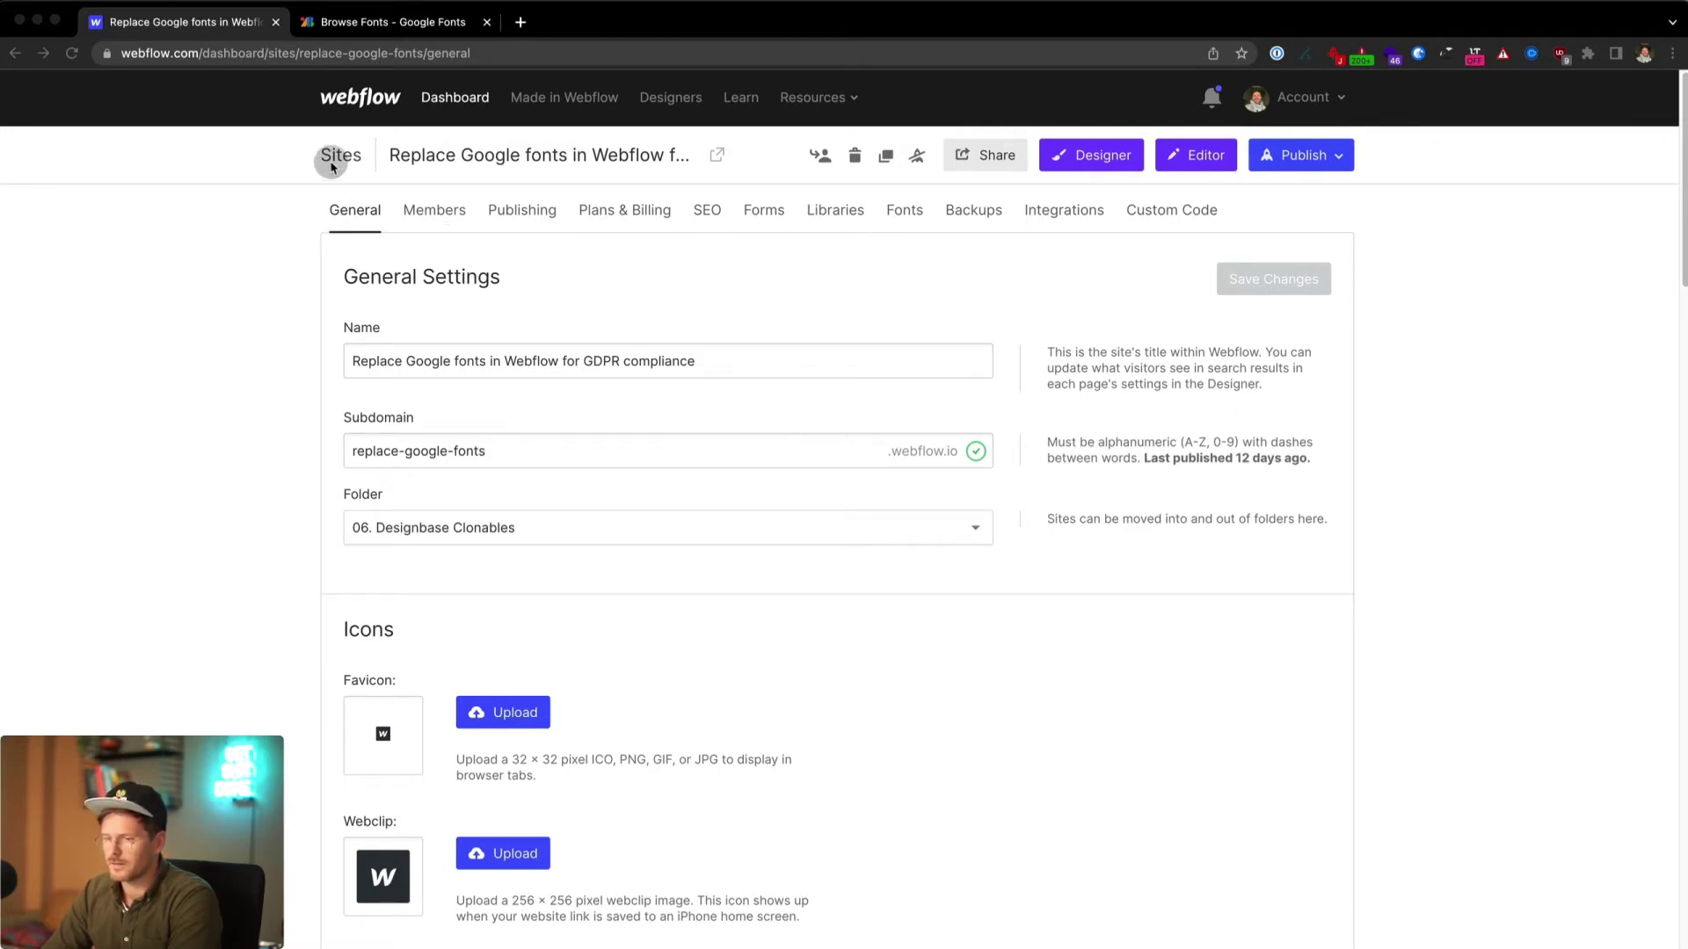
Step: Show the site's Fonts settings and review the added Google fonts list
{"action": "left_click", "coordinate": [904, 209]}
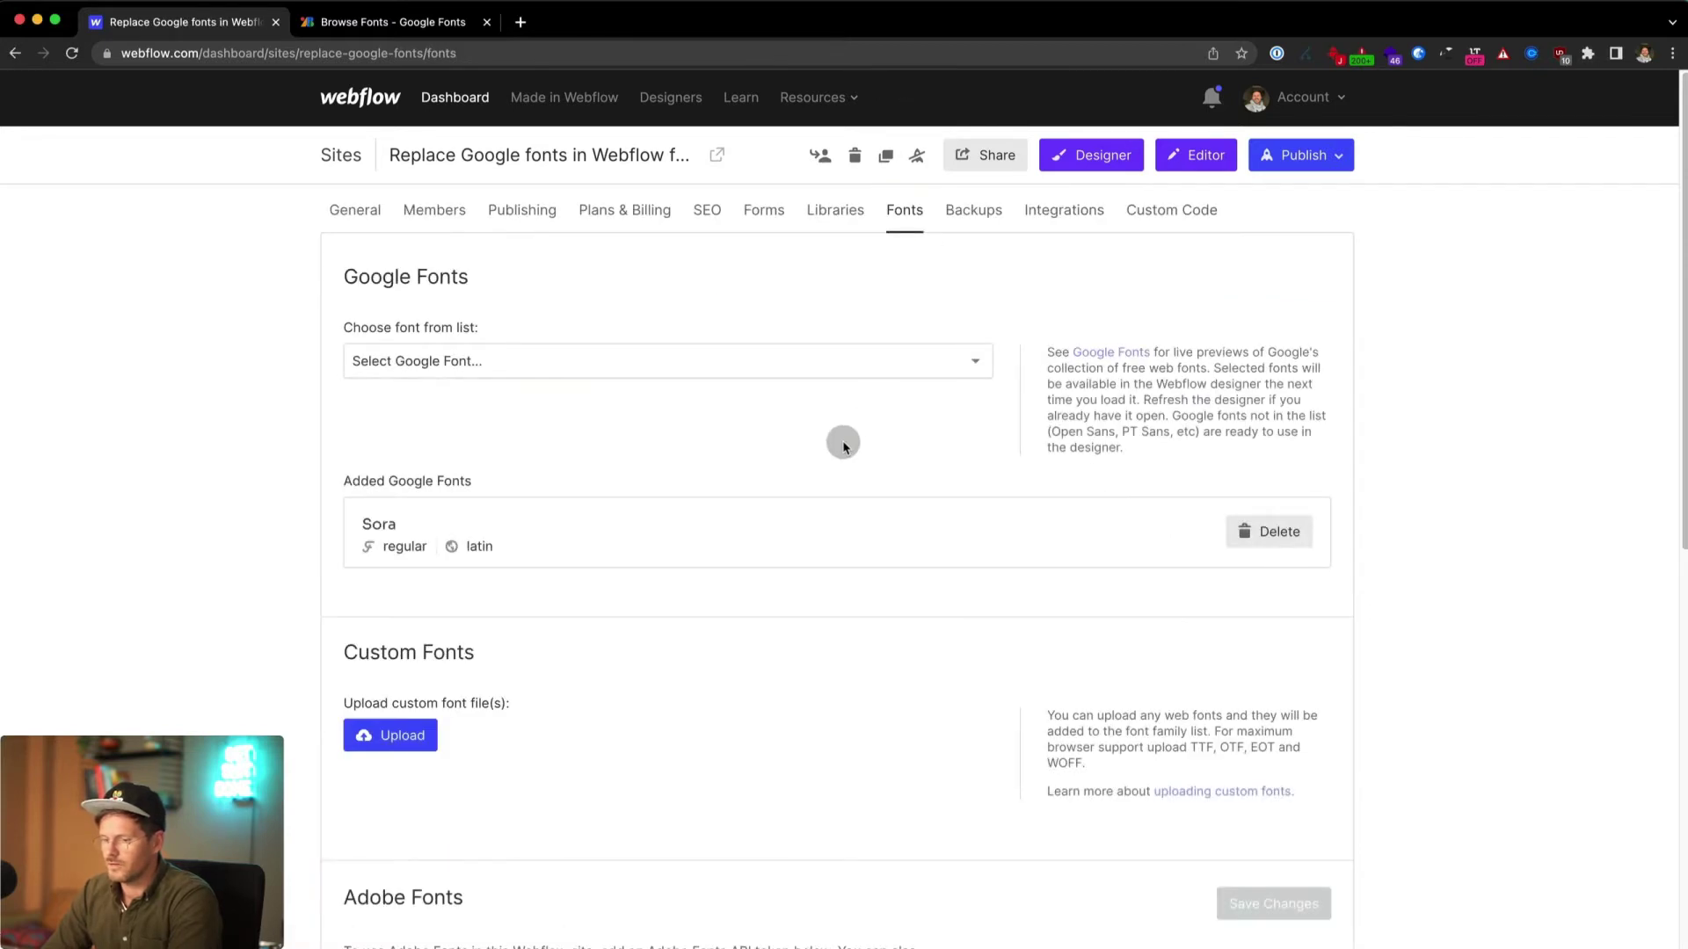
{"action": "scroll", "coordinate": [842, 440], "scroll_direction": "down", "scroll_amount": 5}
{"action": "scroll", "coordinate": [421, 298], "scroll_direction": "up", "scroll_amount": 2}
{"action": "scroll", "coordinate": [498, 290], "scroll_direction": "up", "scroll_amount": 1}
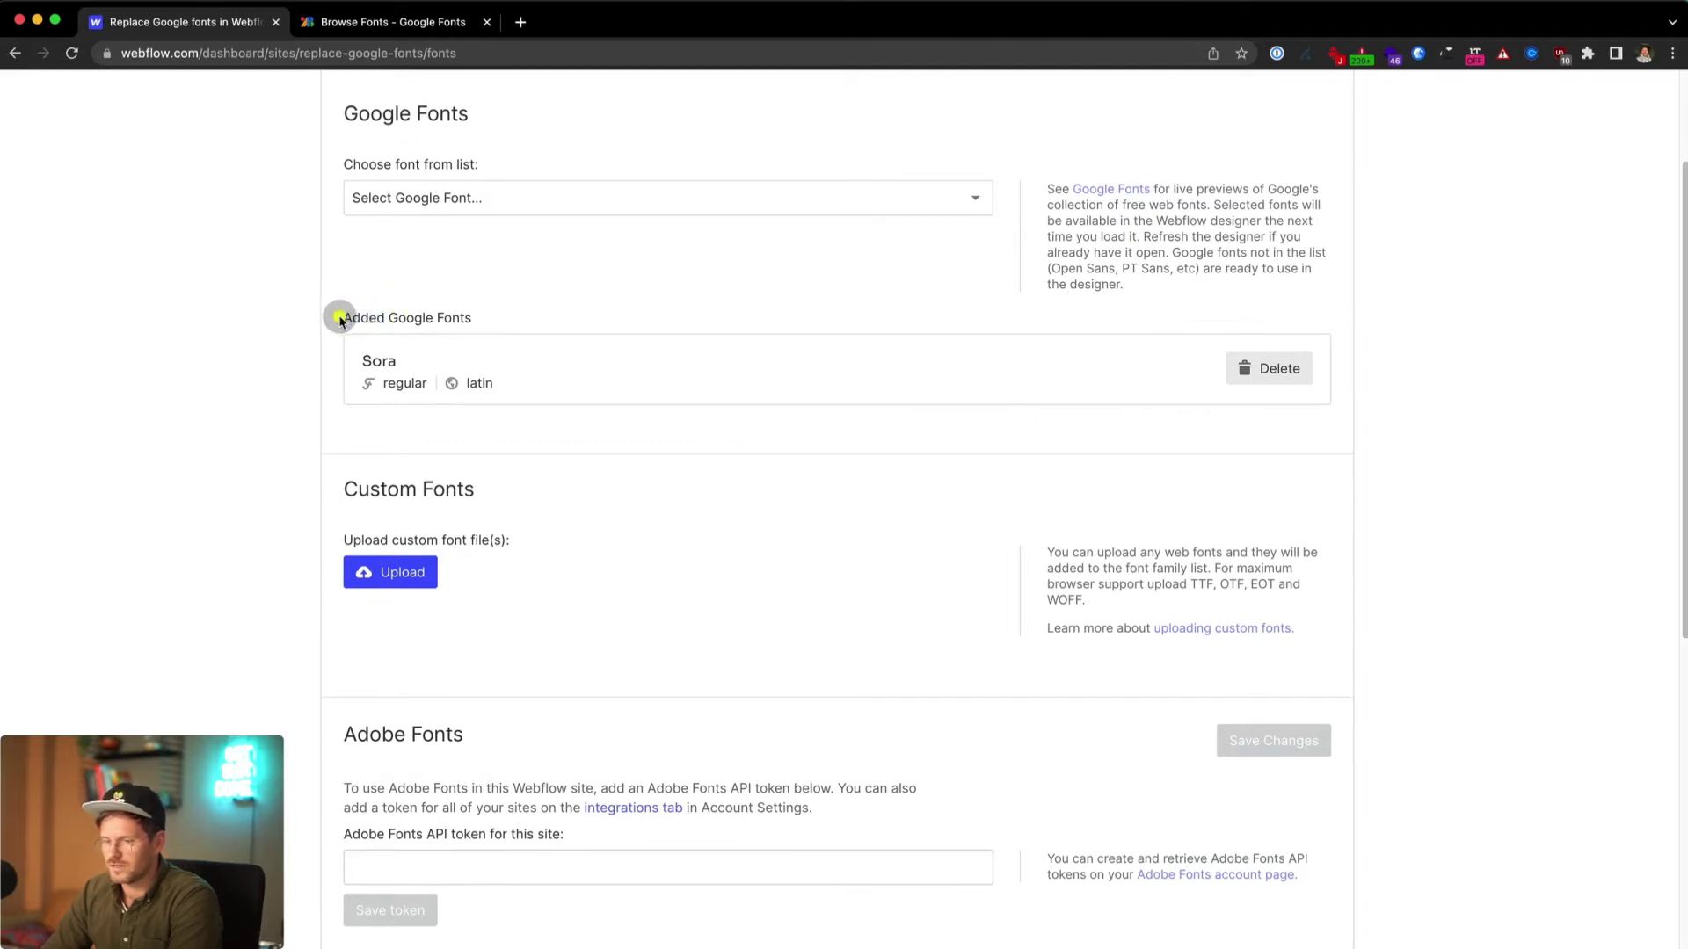
{"action": "double_click", "coordinate": [345, 320]}
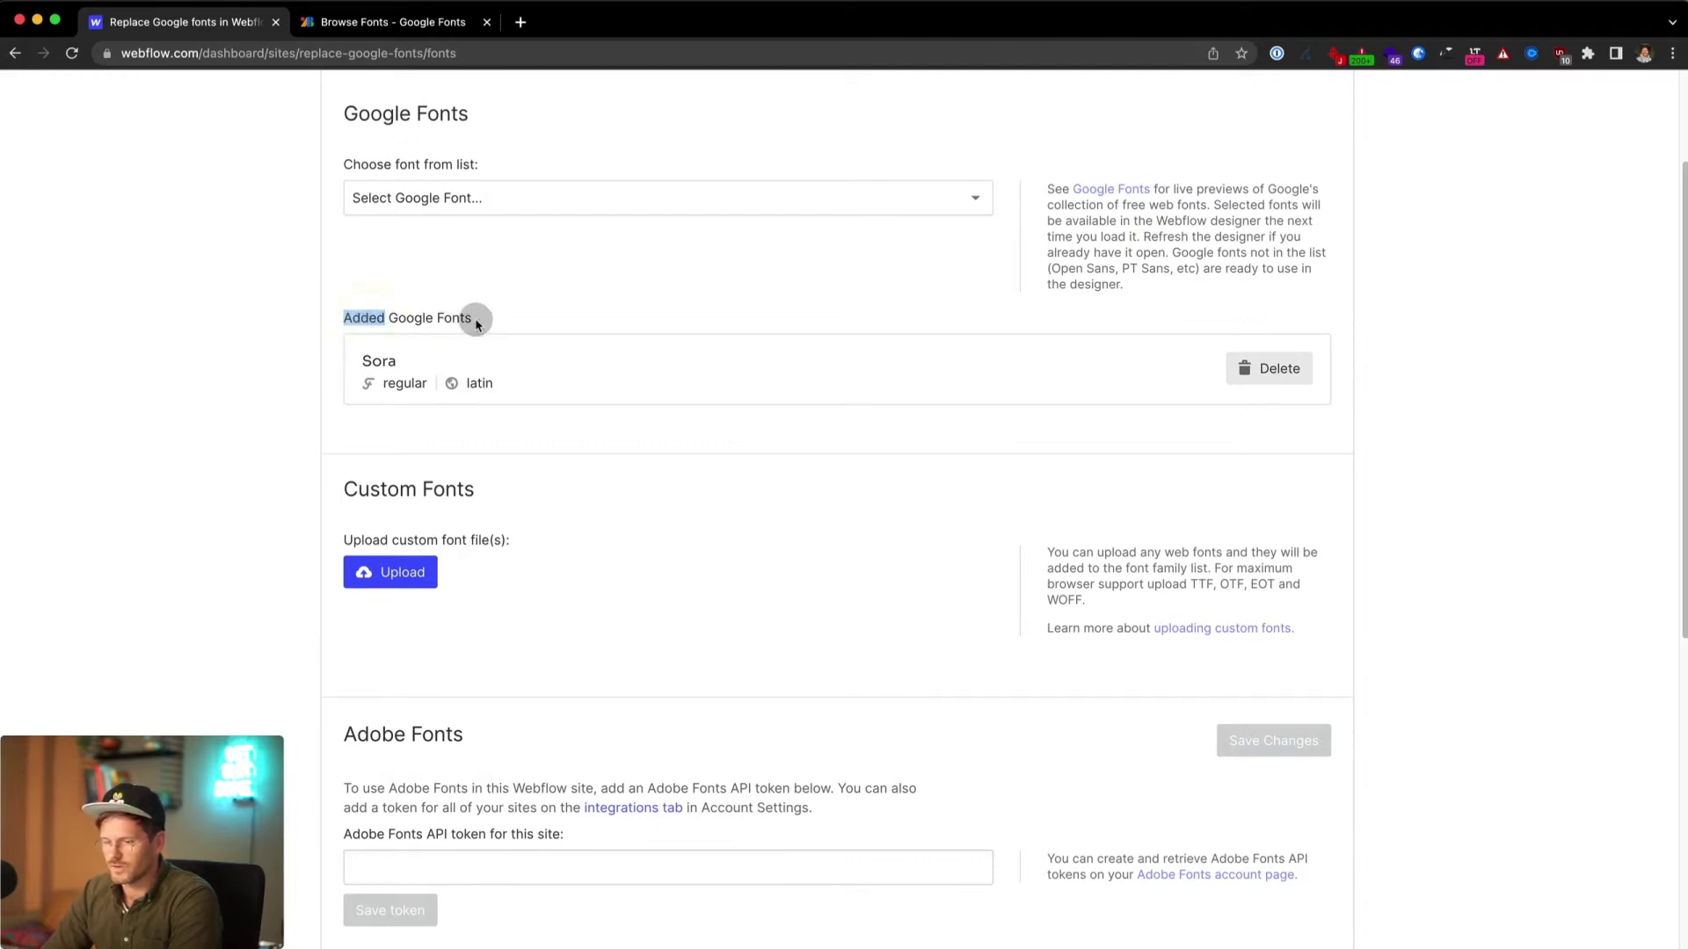
Step: Add Adamina as a Google font, then delete it again, leaving only Sora
{"action": "left_click", "coordinate": [458, 201]}
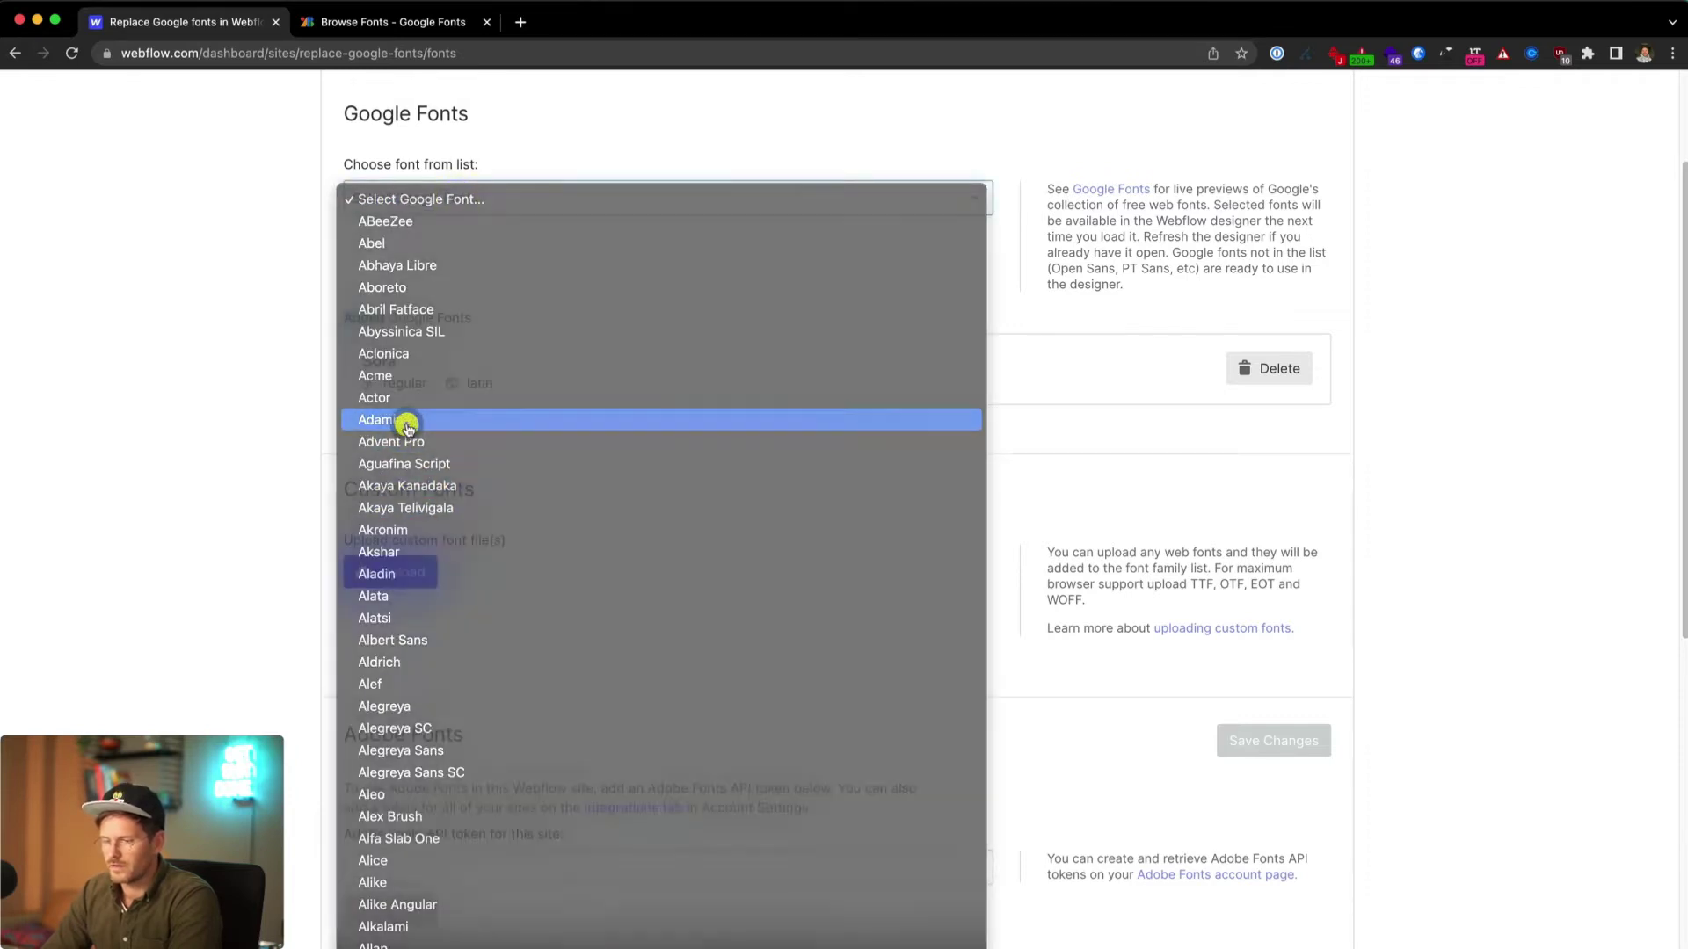
{"action": "left_click", "coordinate": [408, 423]}
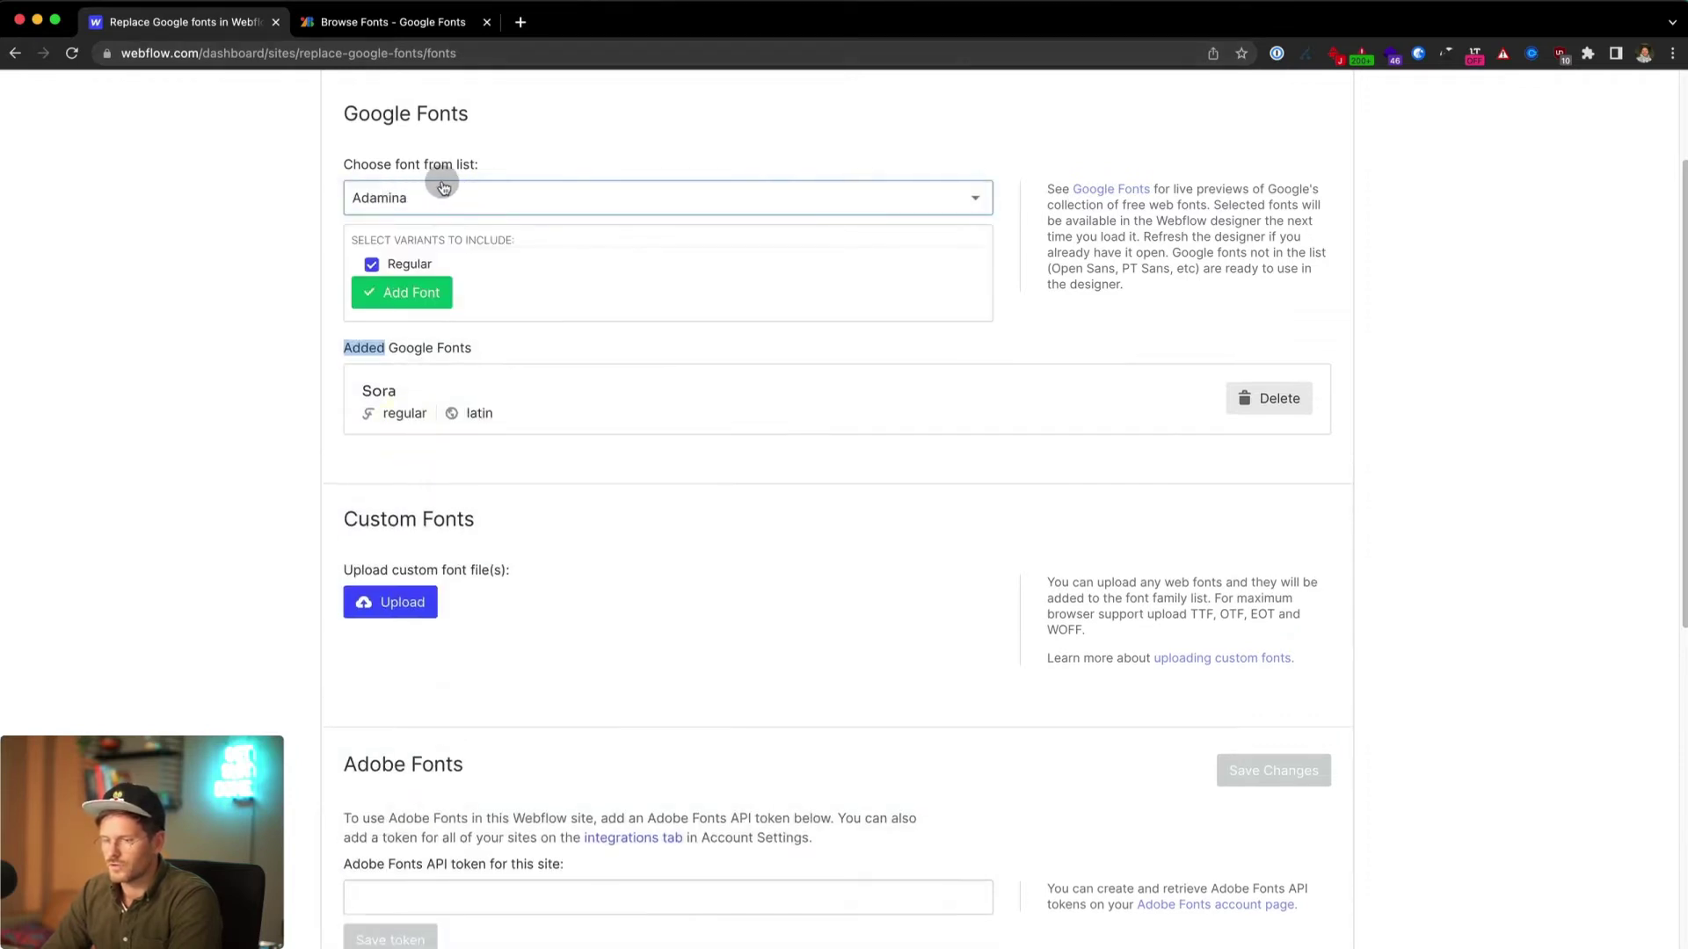
{"action": "left_click", "coordinate": [403, 299]}
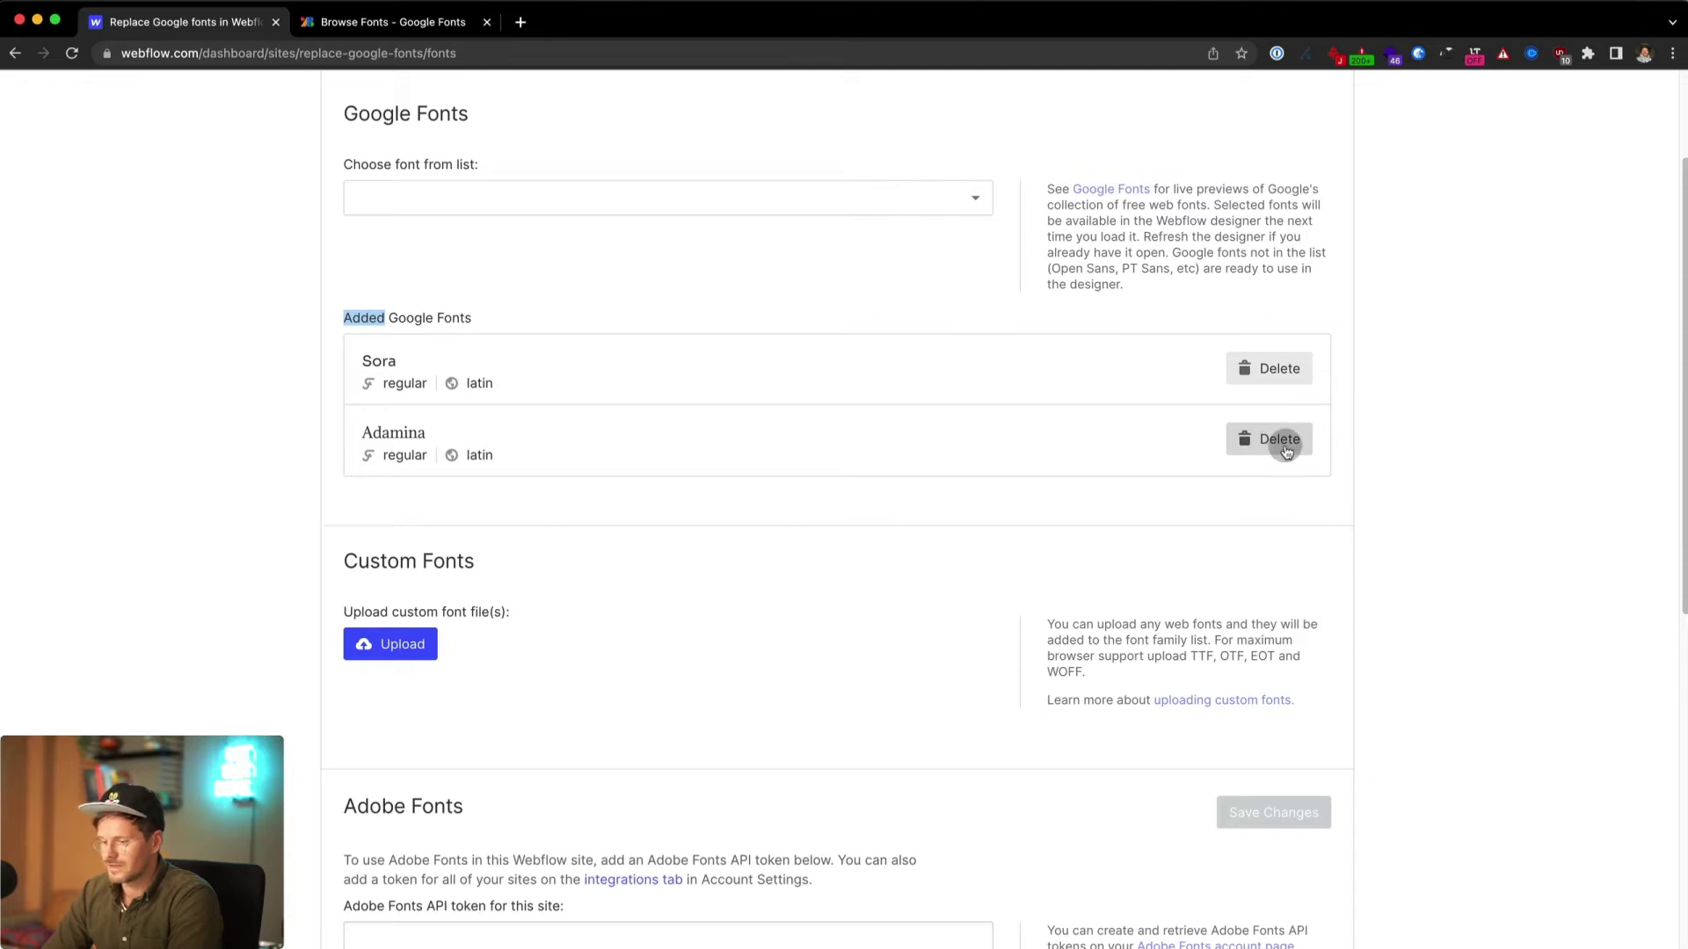
{"action": "left_click", "coordinate": [1279, 438]}
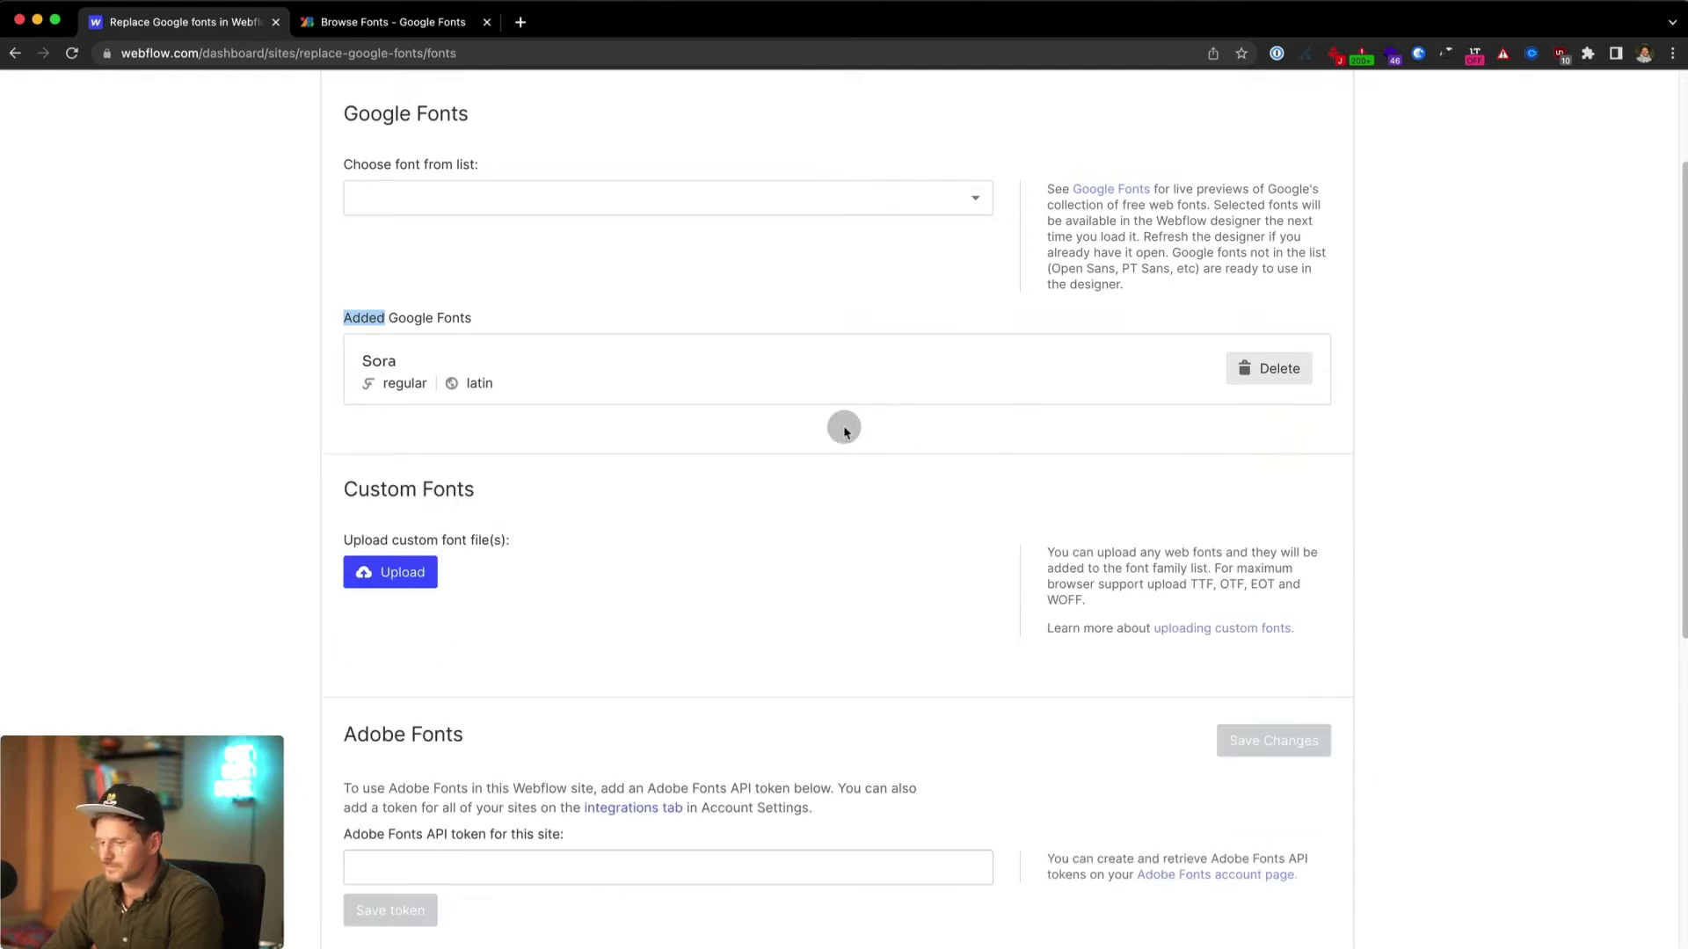
{"action": "scroll", "coordinate": [844, 426], "scroll_direction": "up", "scroll_amount": 3}
Step: Switch the intro paragraph's font from Lato to Montserrat in the Designer and publish
{"action": "left_click", "coordinate": [1088, 157]}
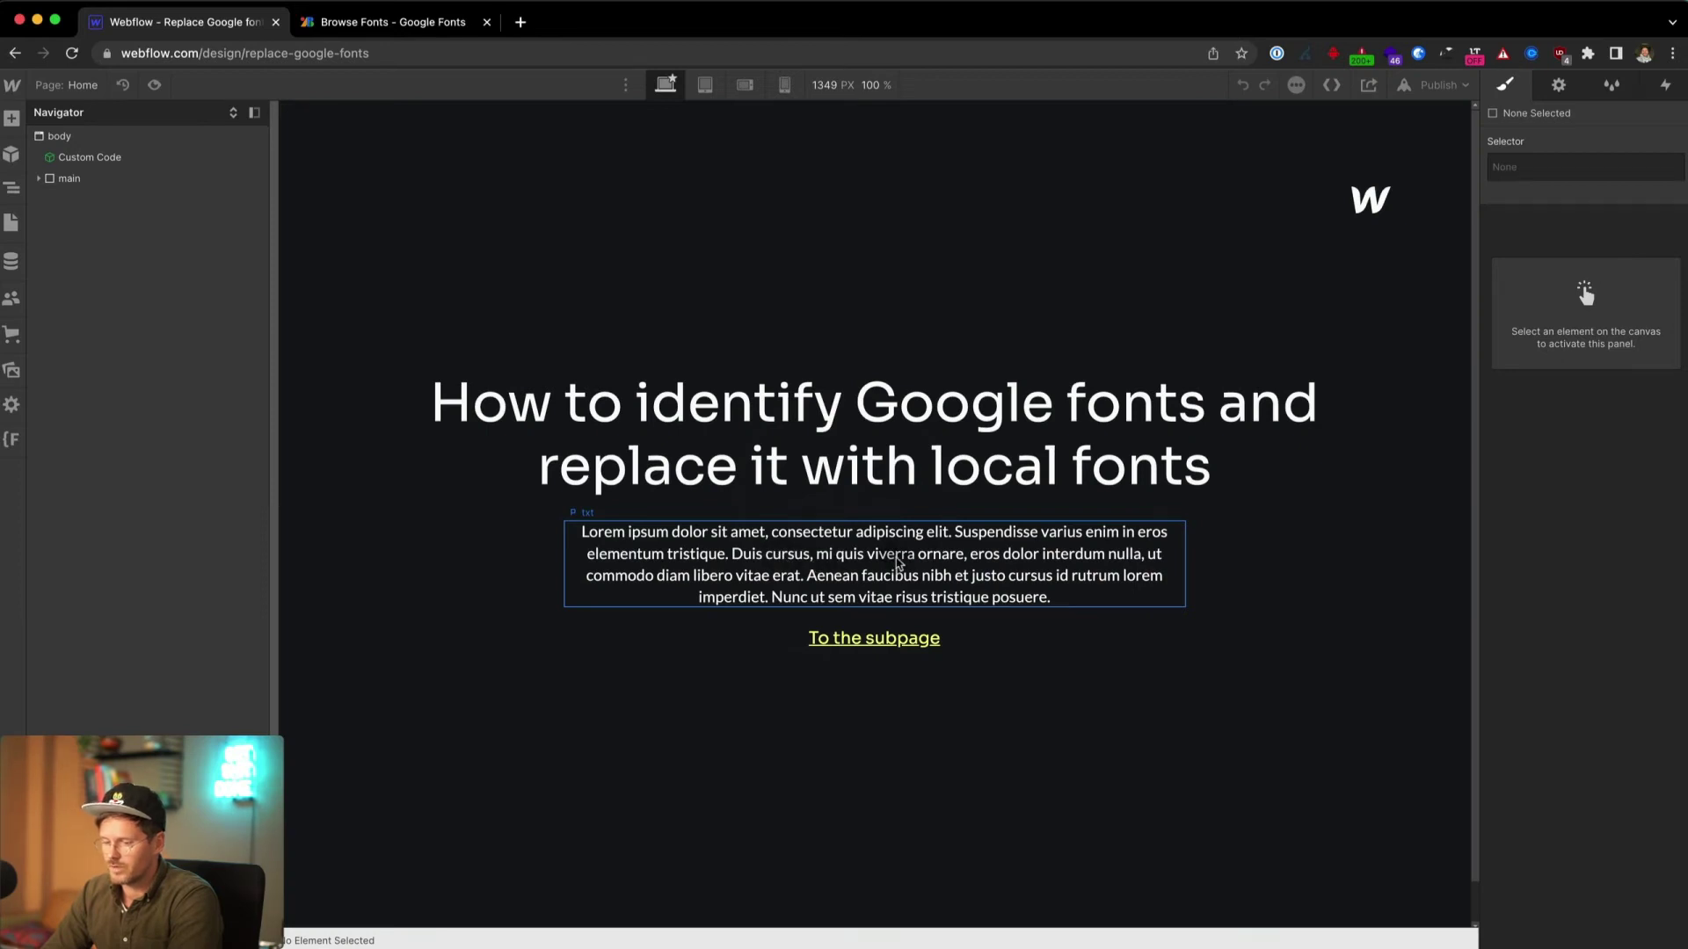
{"action": "left_click", "coordinate": [866, 557]}
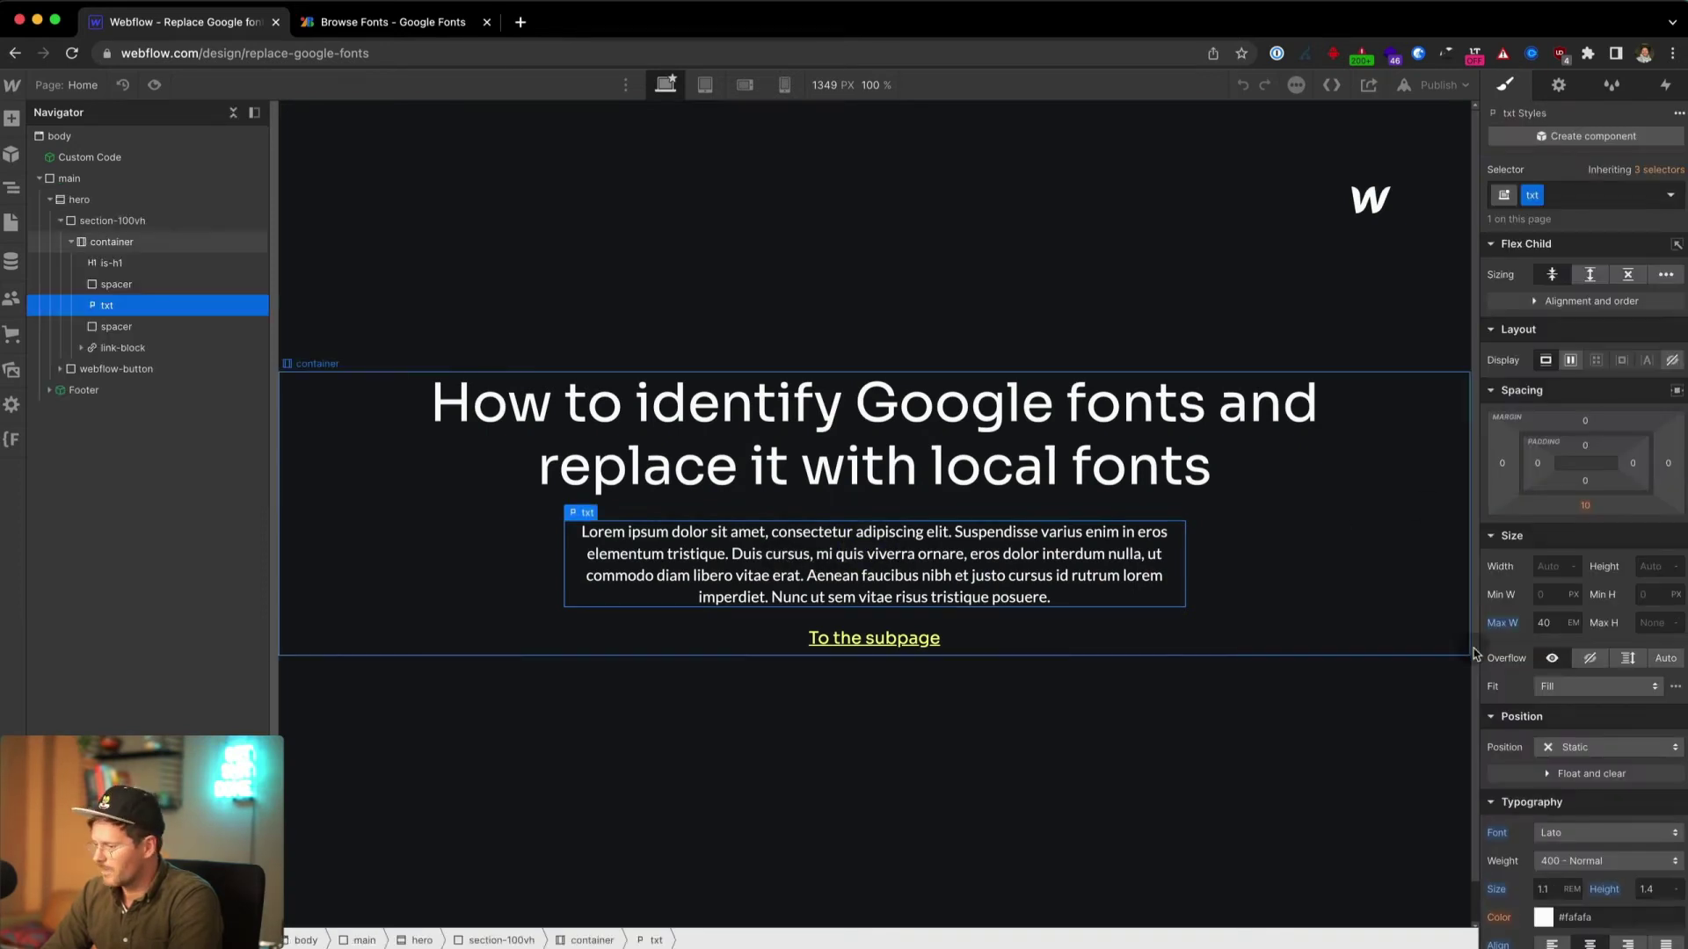
{"action": "scroll", "coordinate": [1626, 694], "scroll_direction": "down", "scroll_amount": 3}
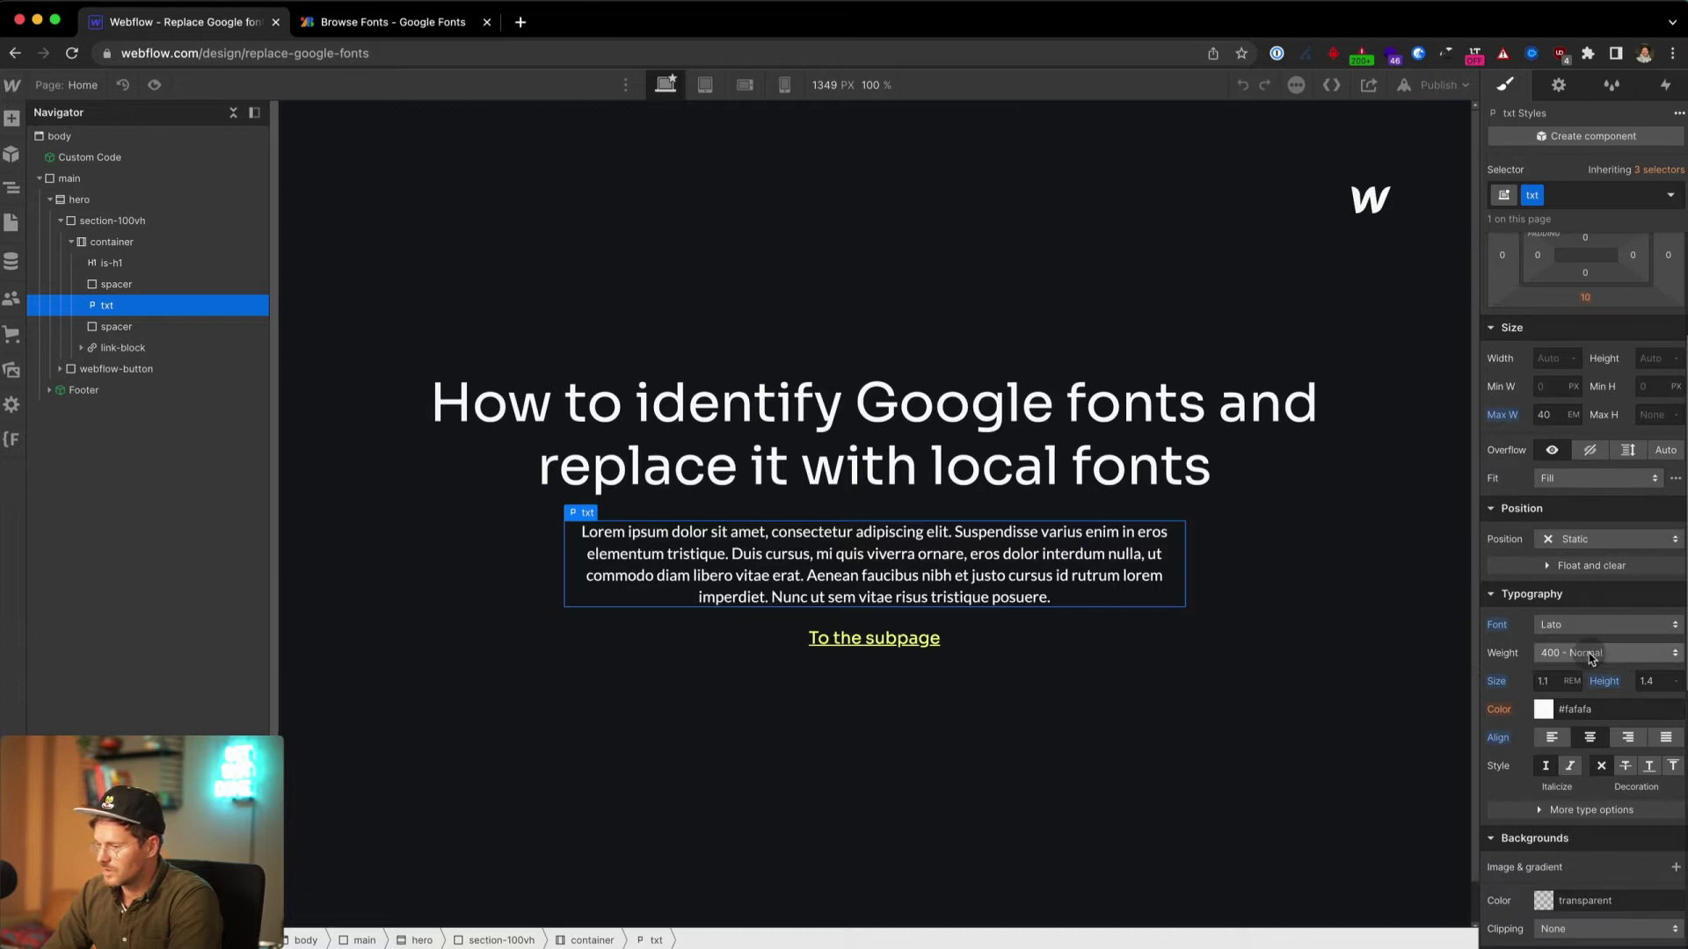
{"action": "left_click", "coordinate": [1570, 625]}
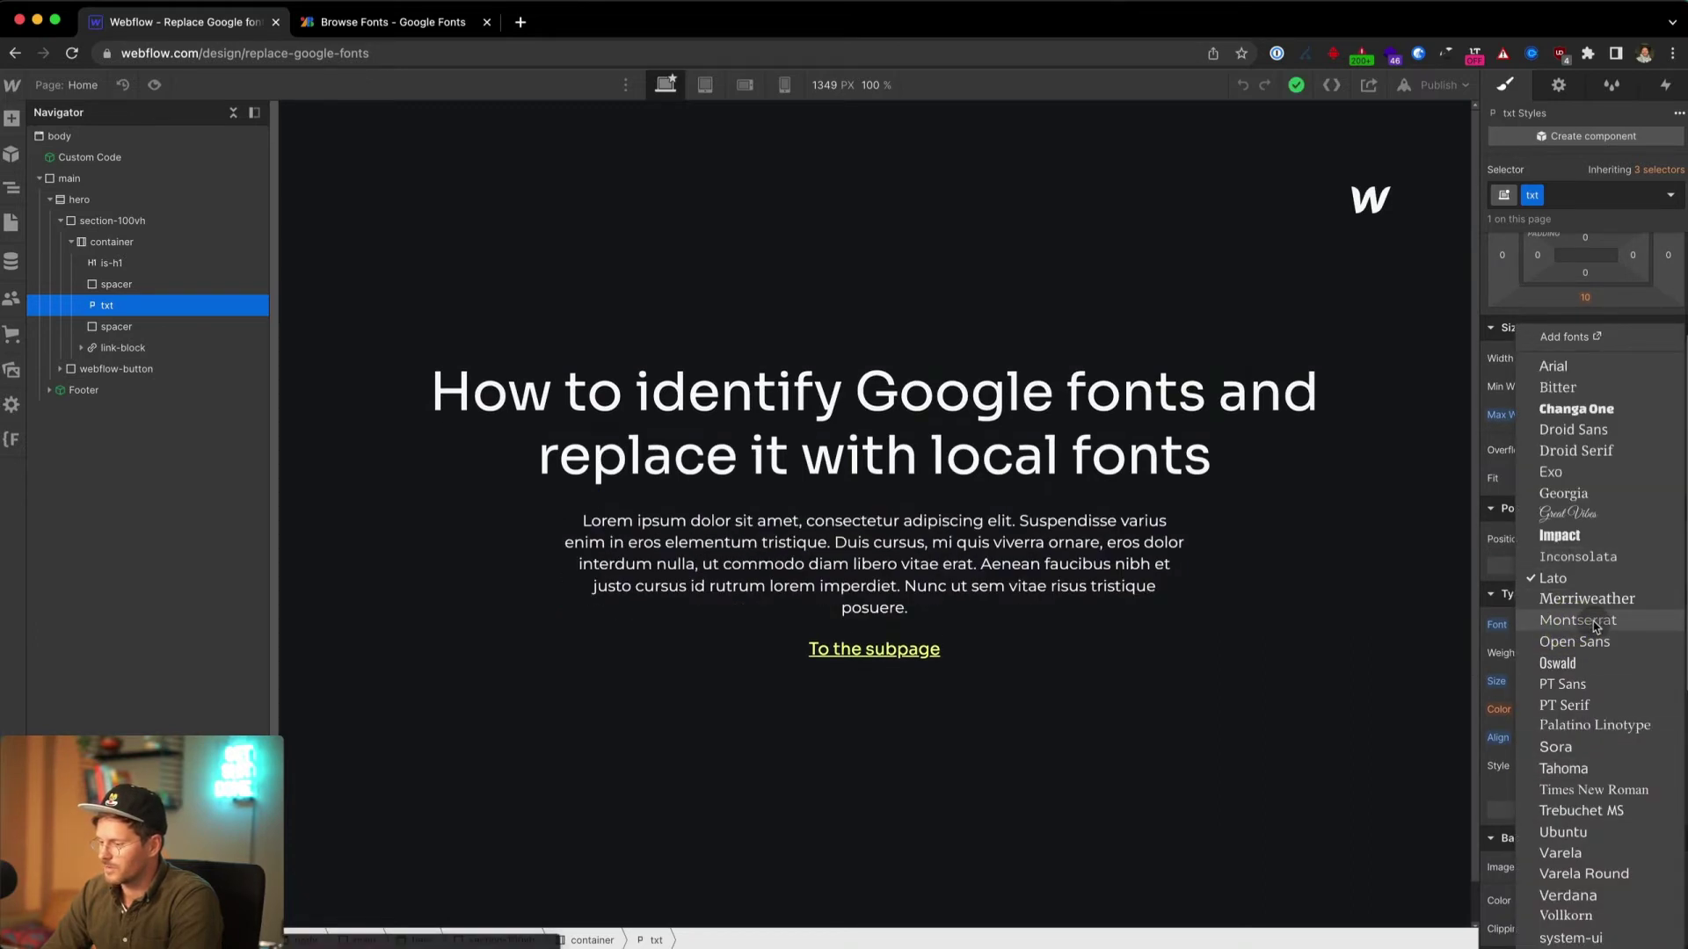
{"action": "left_click", "coordinate": [1594, 628]}
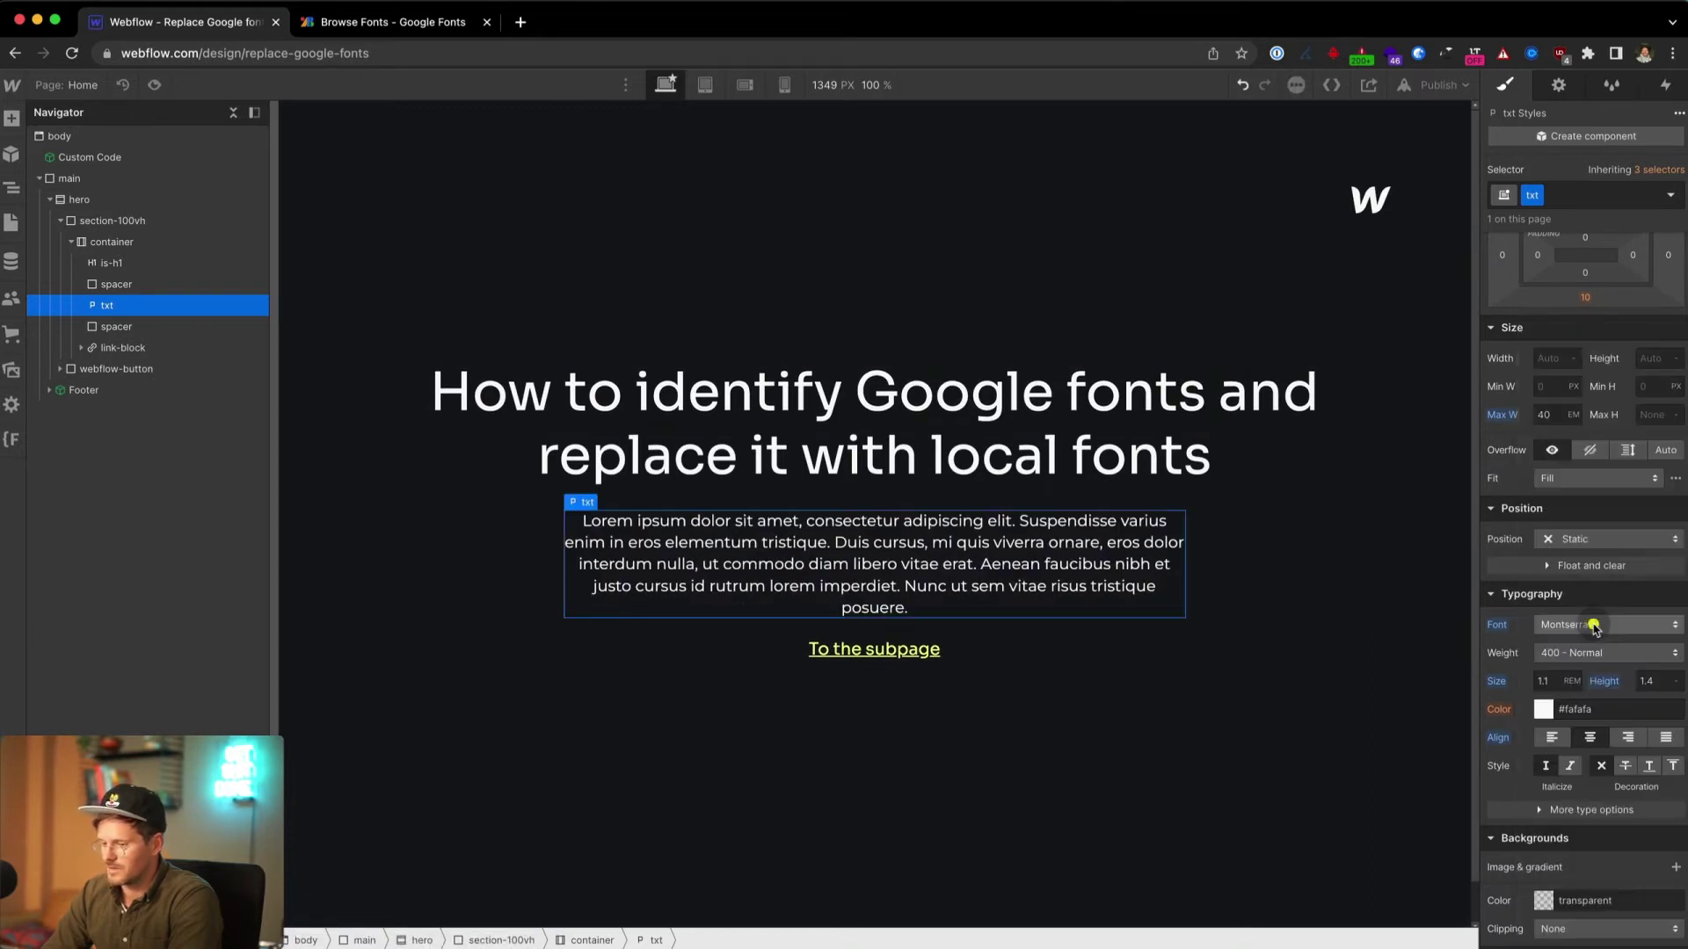
{"action": "left_click", "coordinate": [1451, 91]}
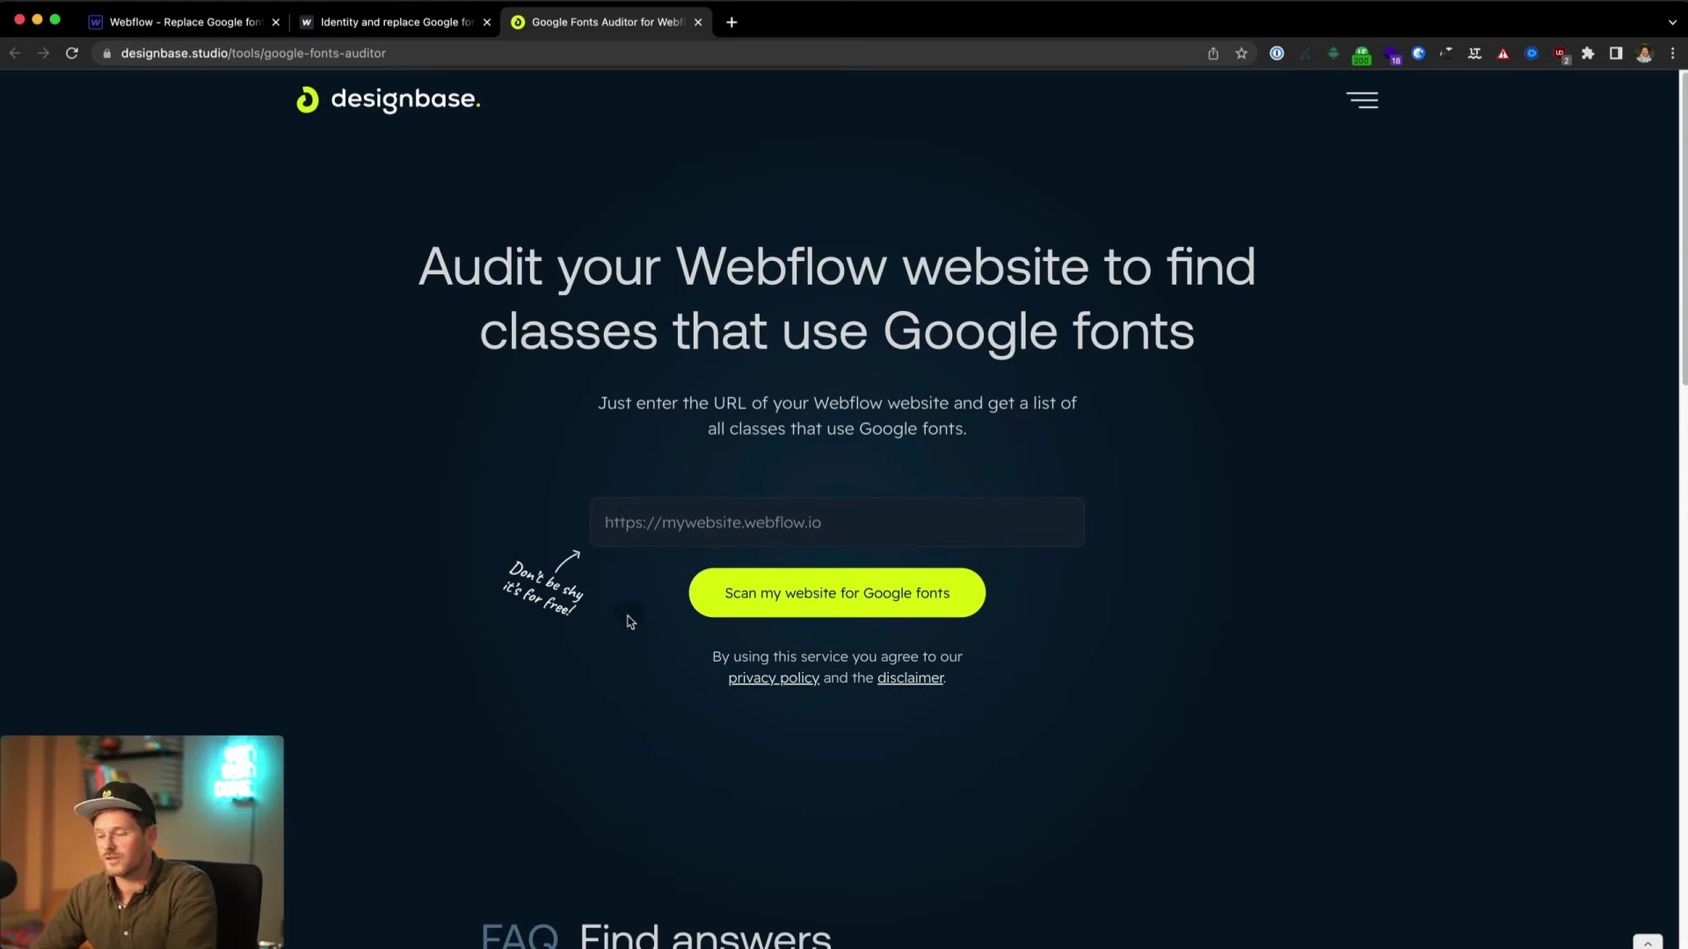
Step: Scan replace-google-fonts.webflow.io and review the report: 3 classes using Montserrat and Sora
{"action": "left_click", "coordinate": [644, 521]}
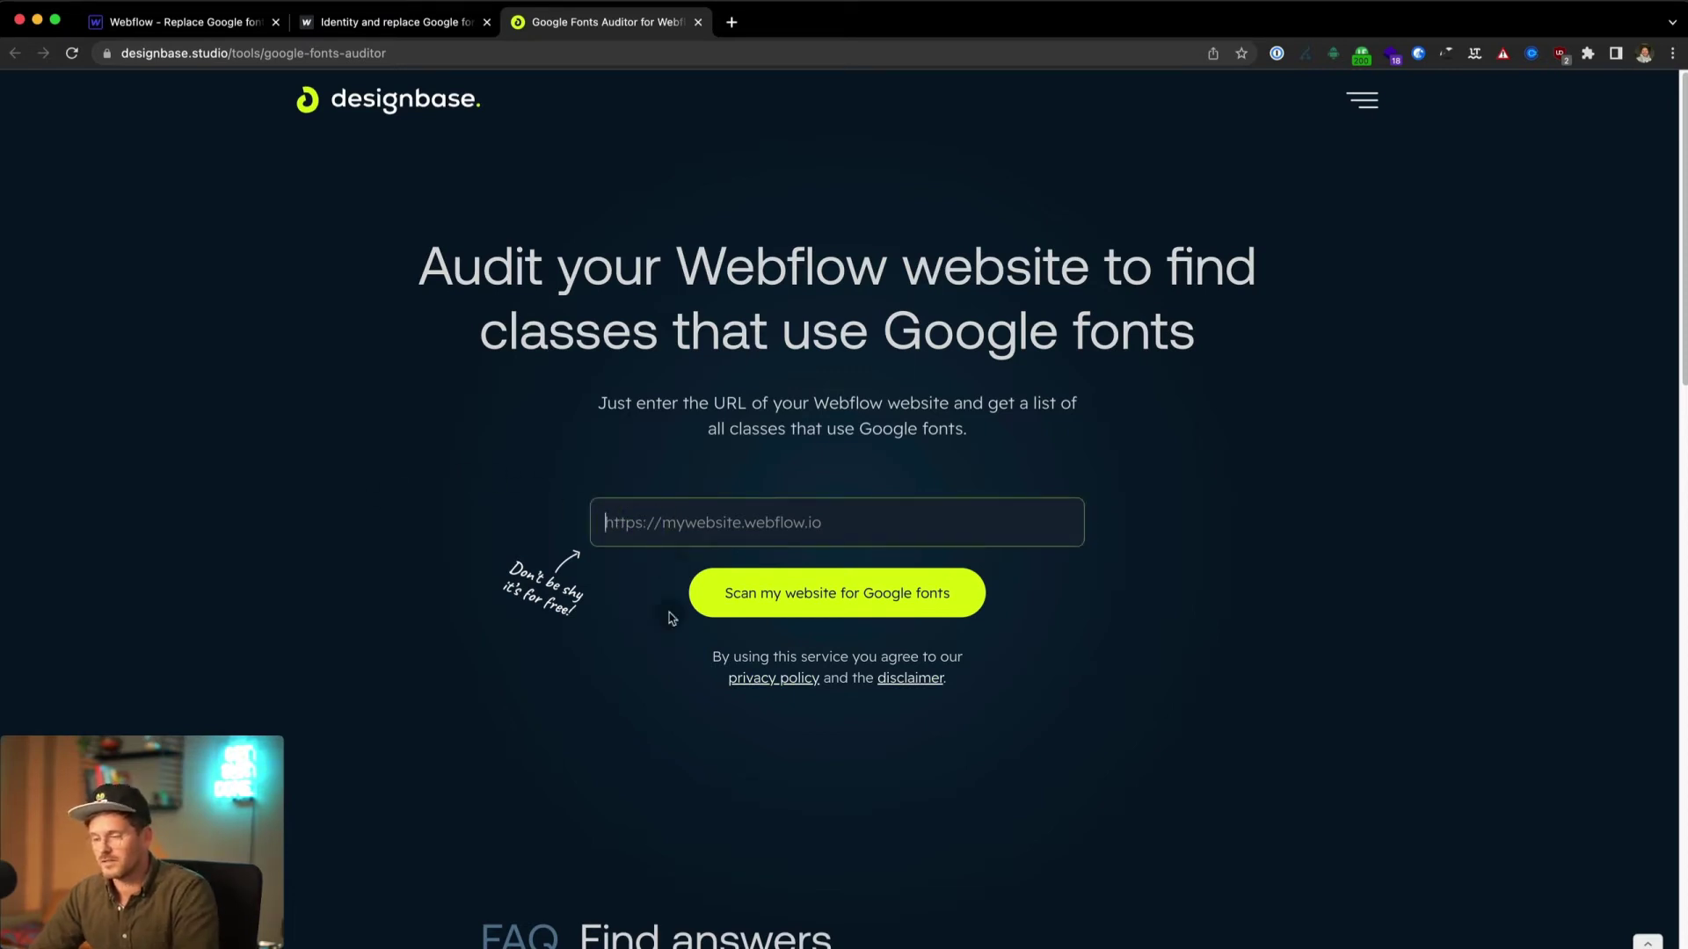
{"action": "type", "text": "https://replace-google-fonts.webflow.io/"}
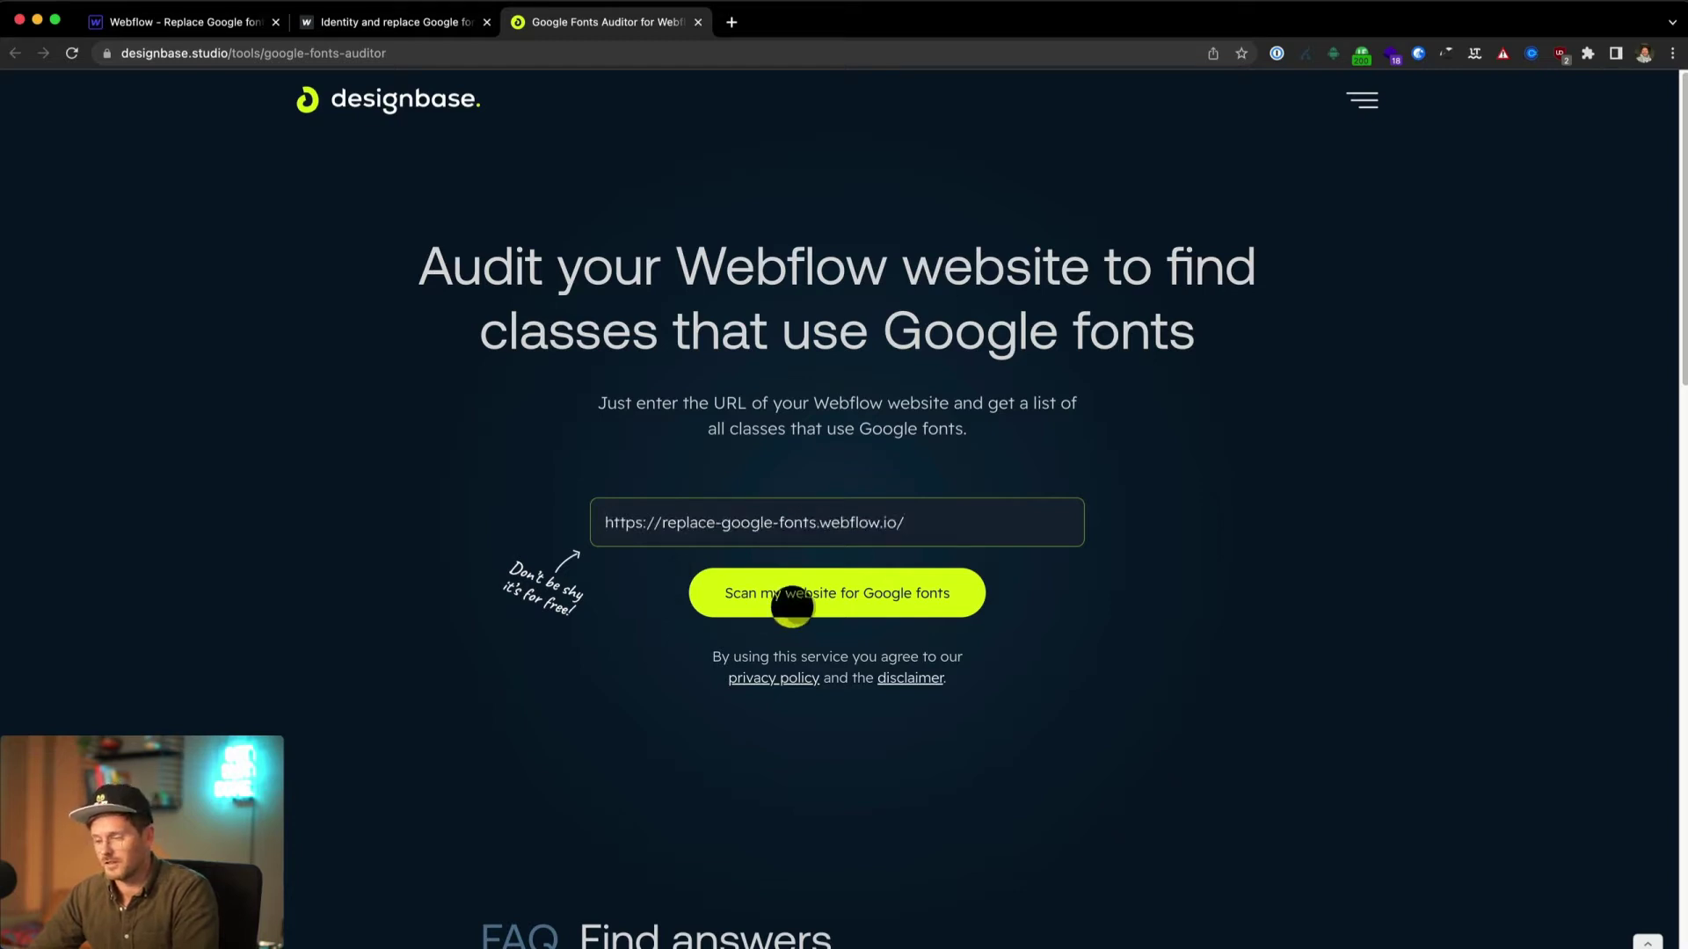
{"action": "left_click", "coordinate": [791, 597]}
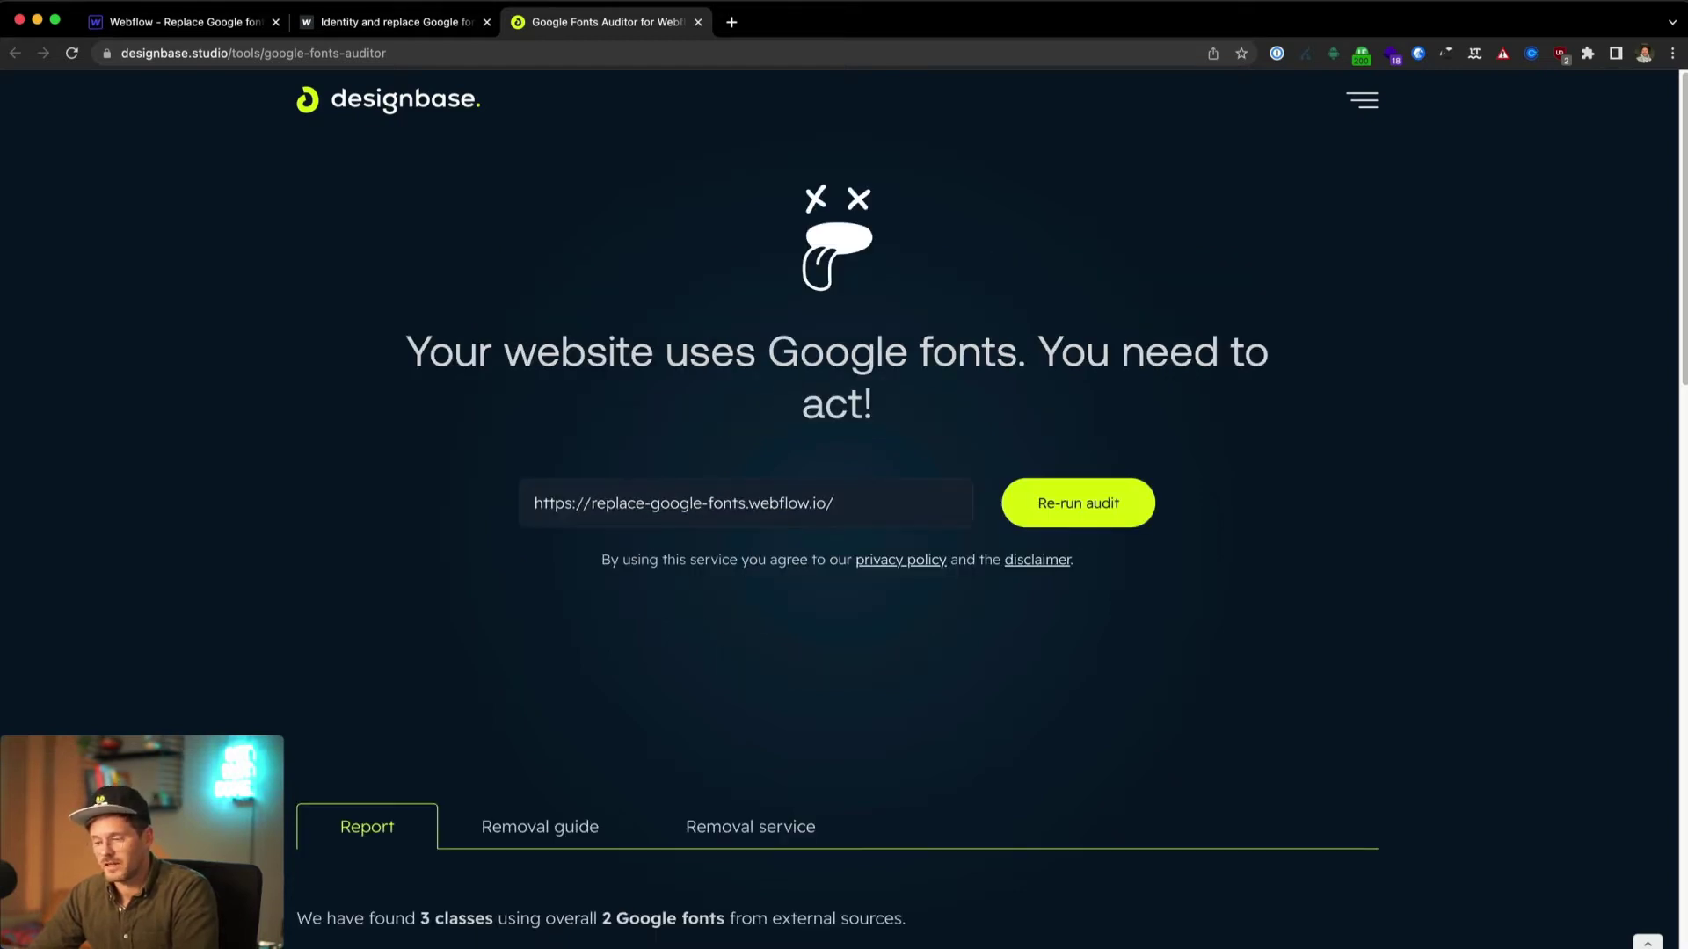
{"action": "scroll", "coordinate": [121, 734], "scroll_direction": "down", "scroll_amount": 7}
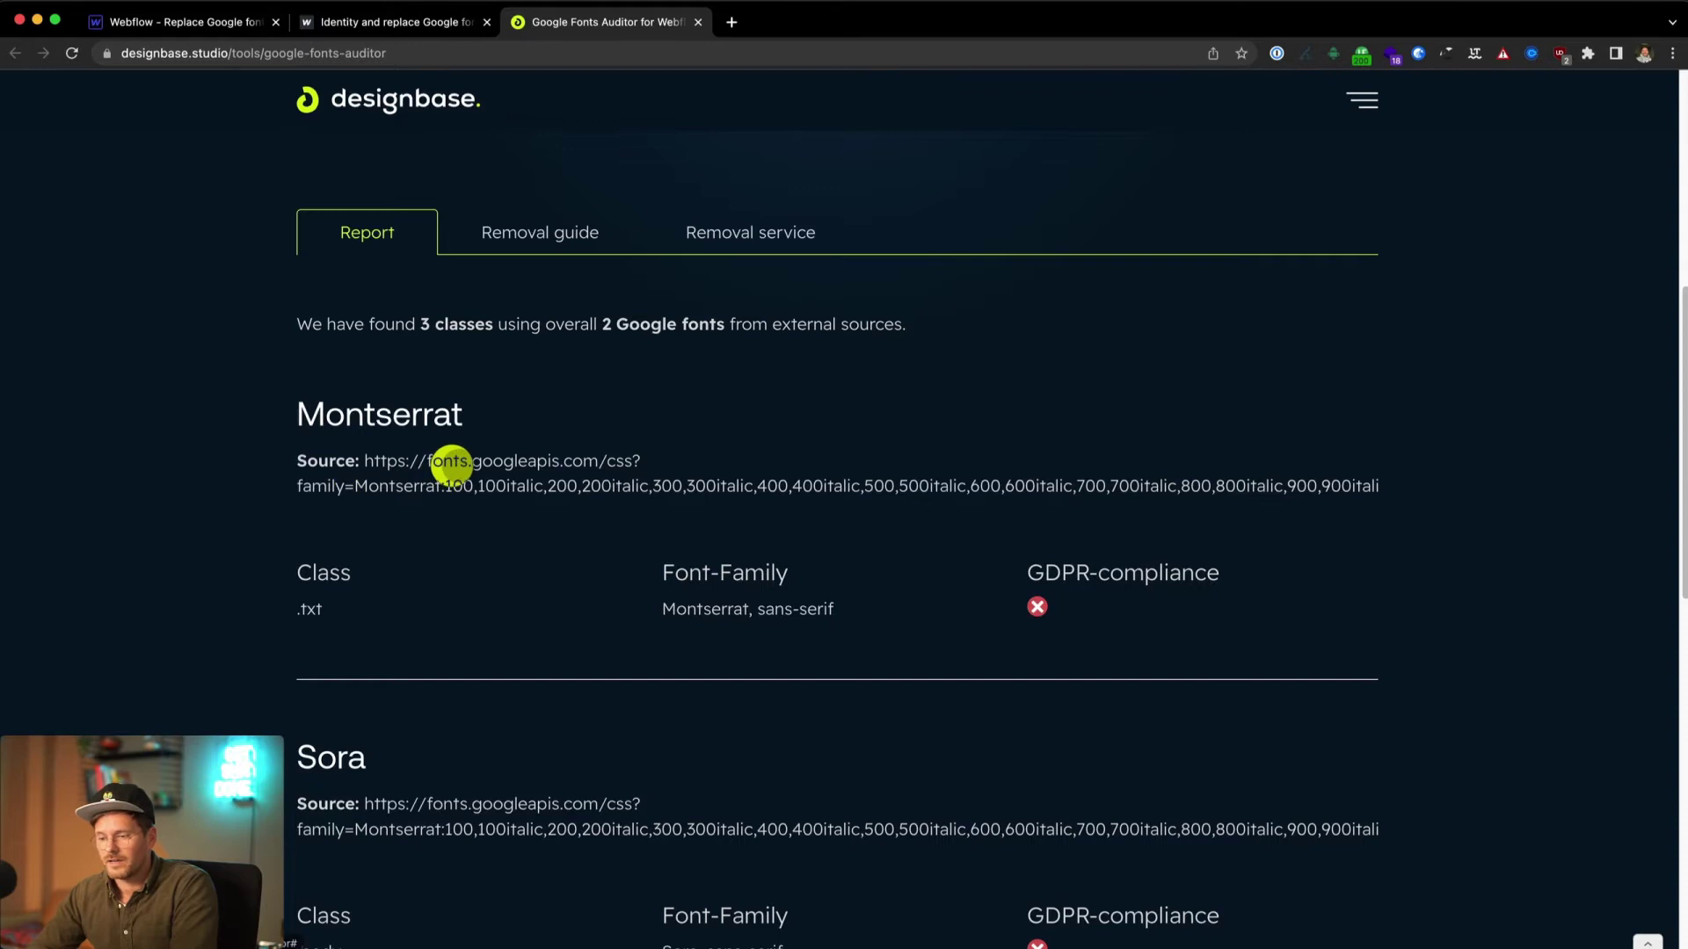
{"action": "scroll", "coordinate": [443, 463], "scroll_direction": "down", "scroll_amount": 2}
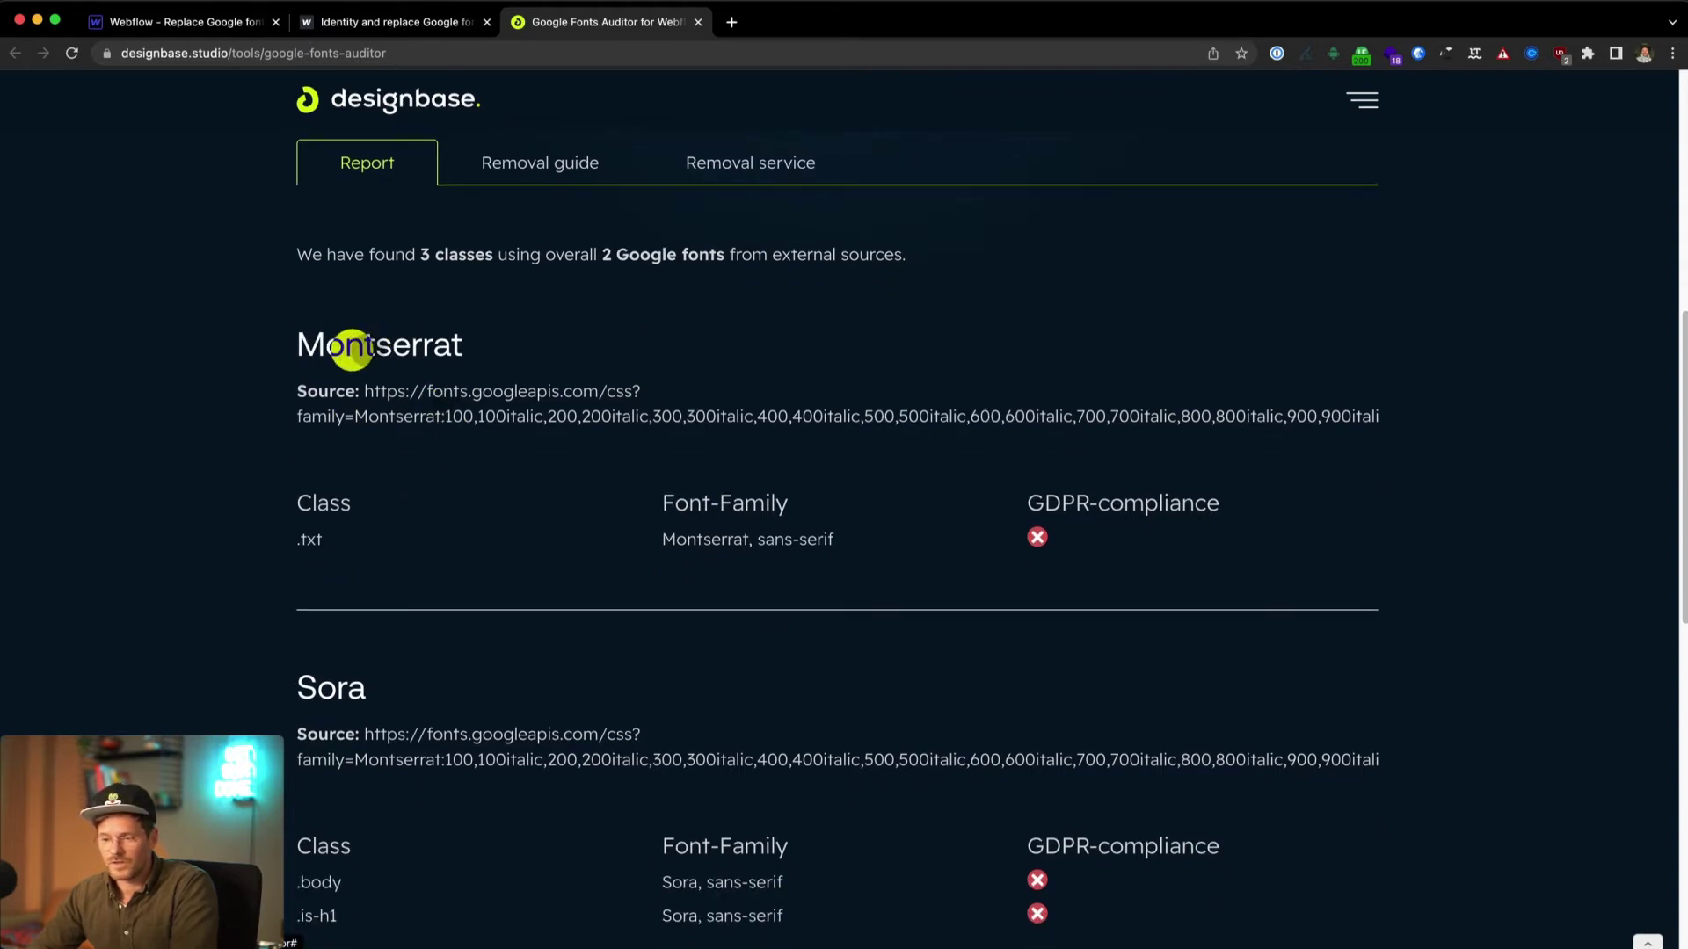
{"action": "scroll", "coordinate": [424, 405], "scroll_direction": "down", "scroll_amount": 1}
{"action": "scroll", "coordinate": [423, 403], "scroll_direction": "down", "scroll_amount": 2}
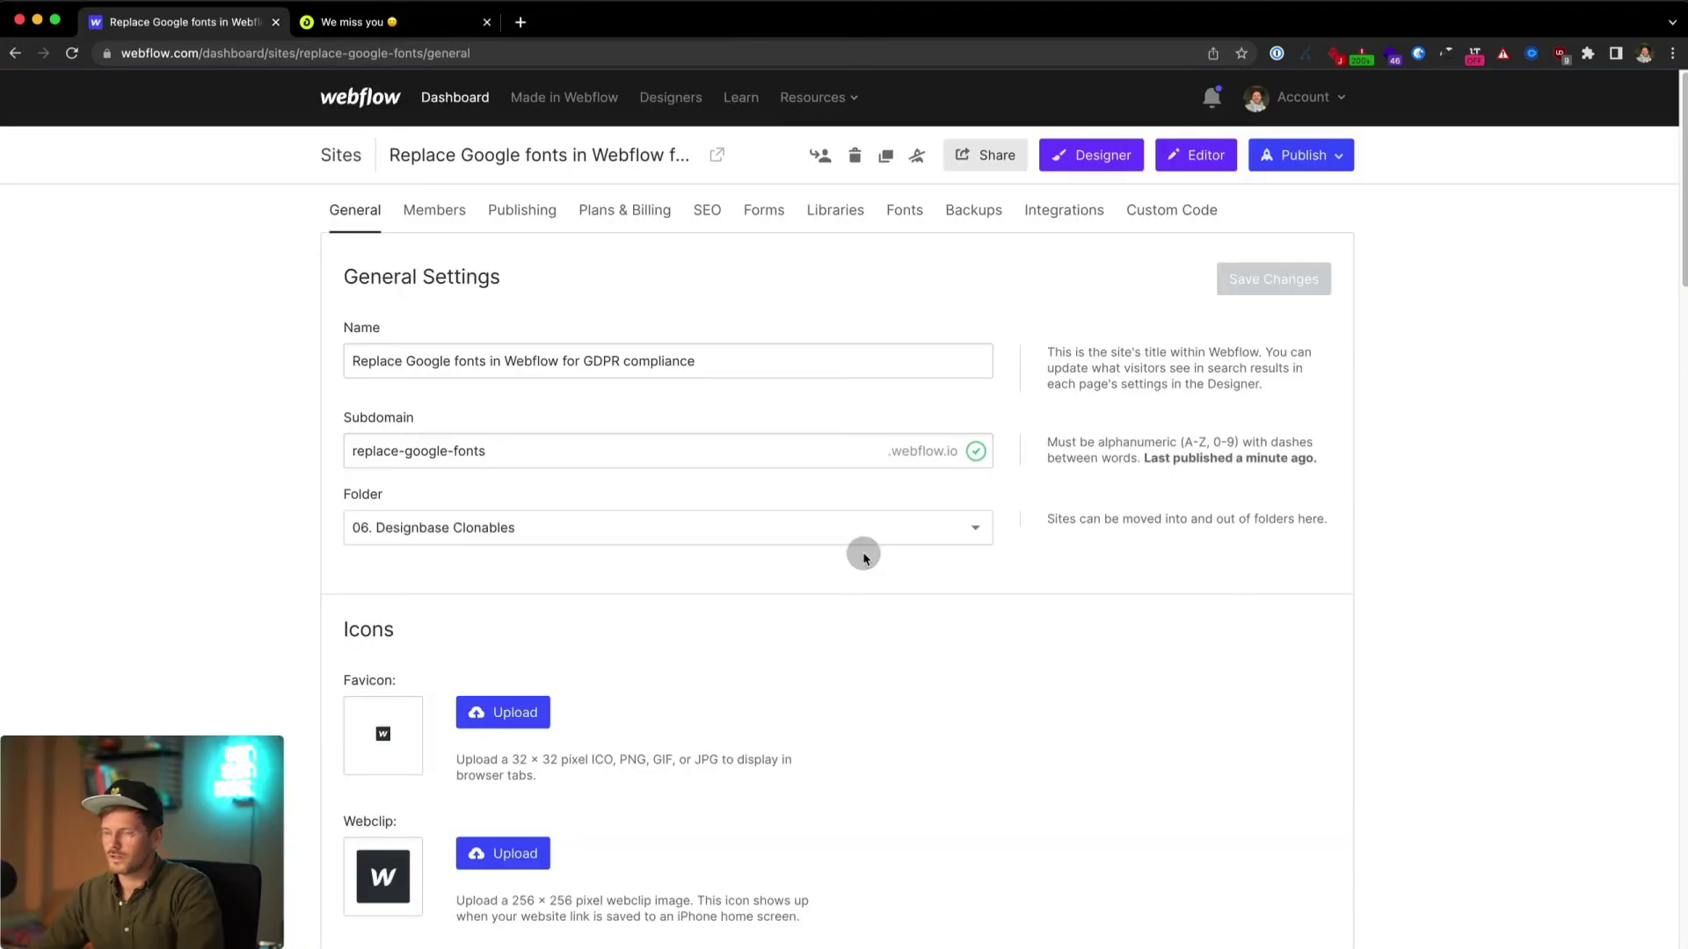
Step: Delete the installed Sora Google font from the site's Fonts settings
{"action": "left_click", "coordinate": [904, 211]}
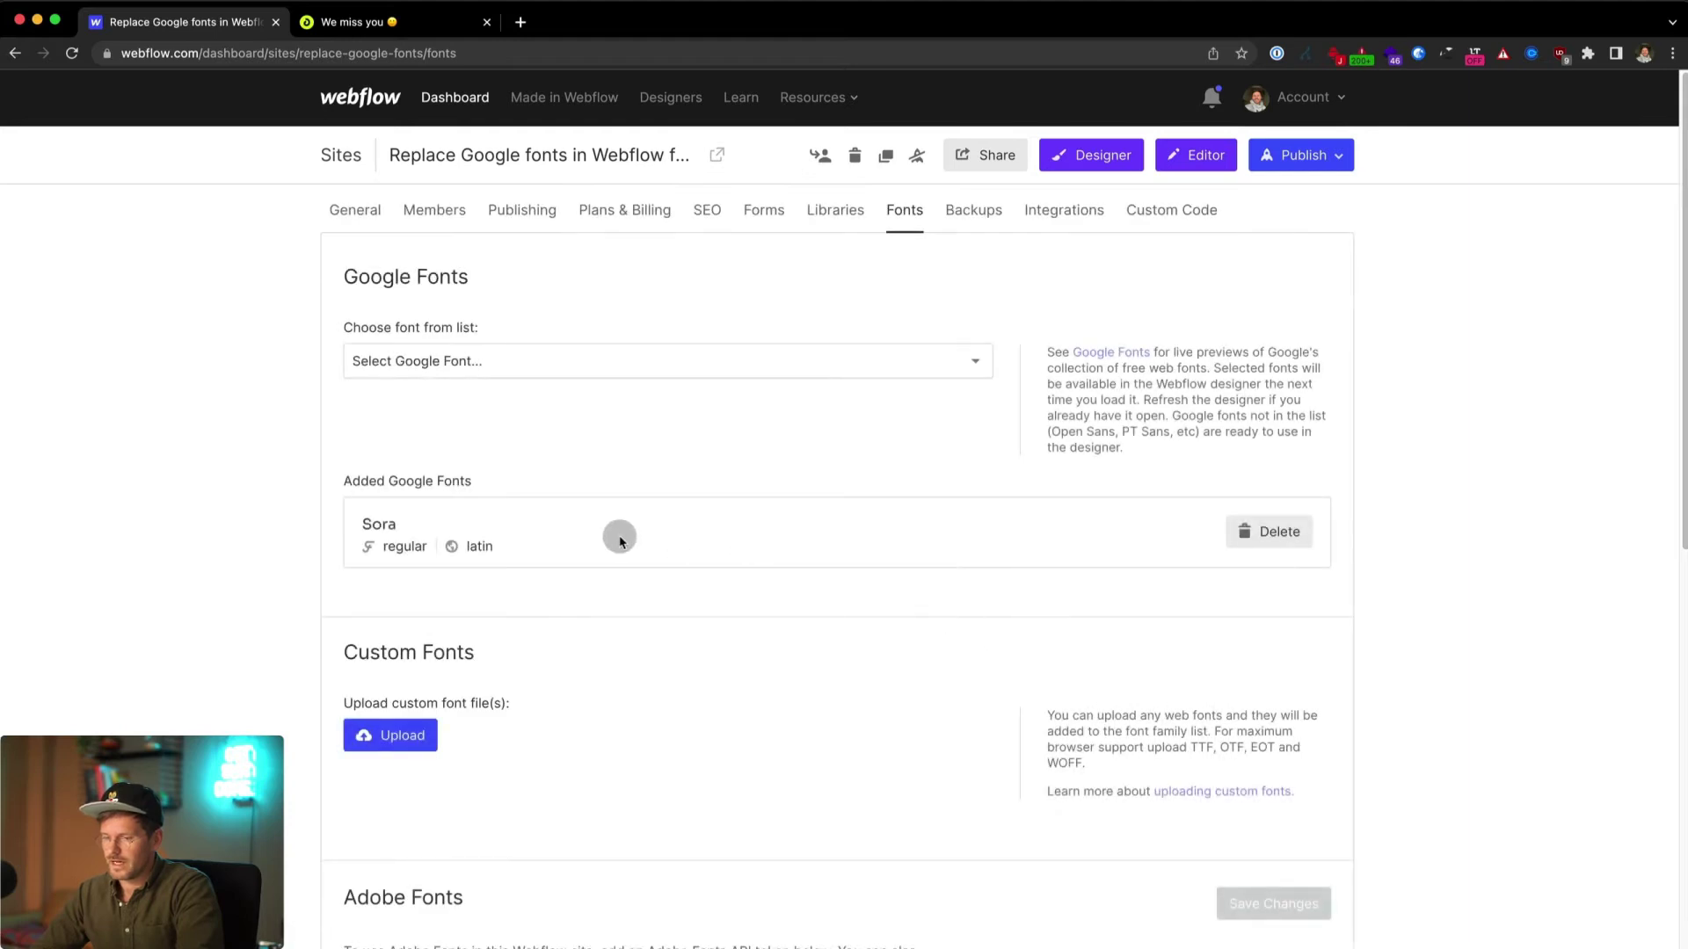
{"action": "scroll", "coordinate": [619, 537], "scroll_direction": "down", "scroll_amount": 1}
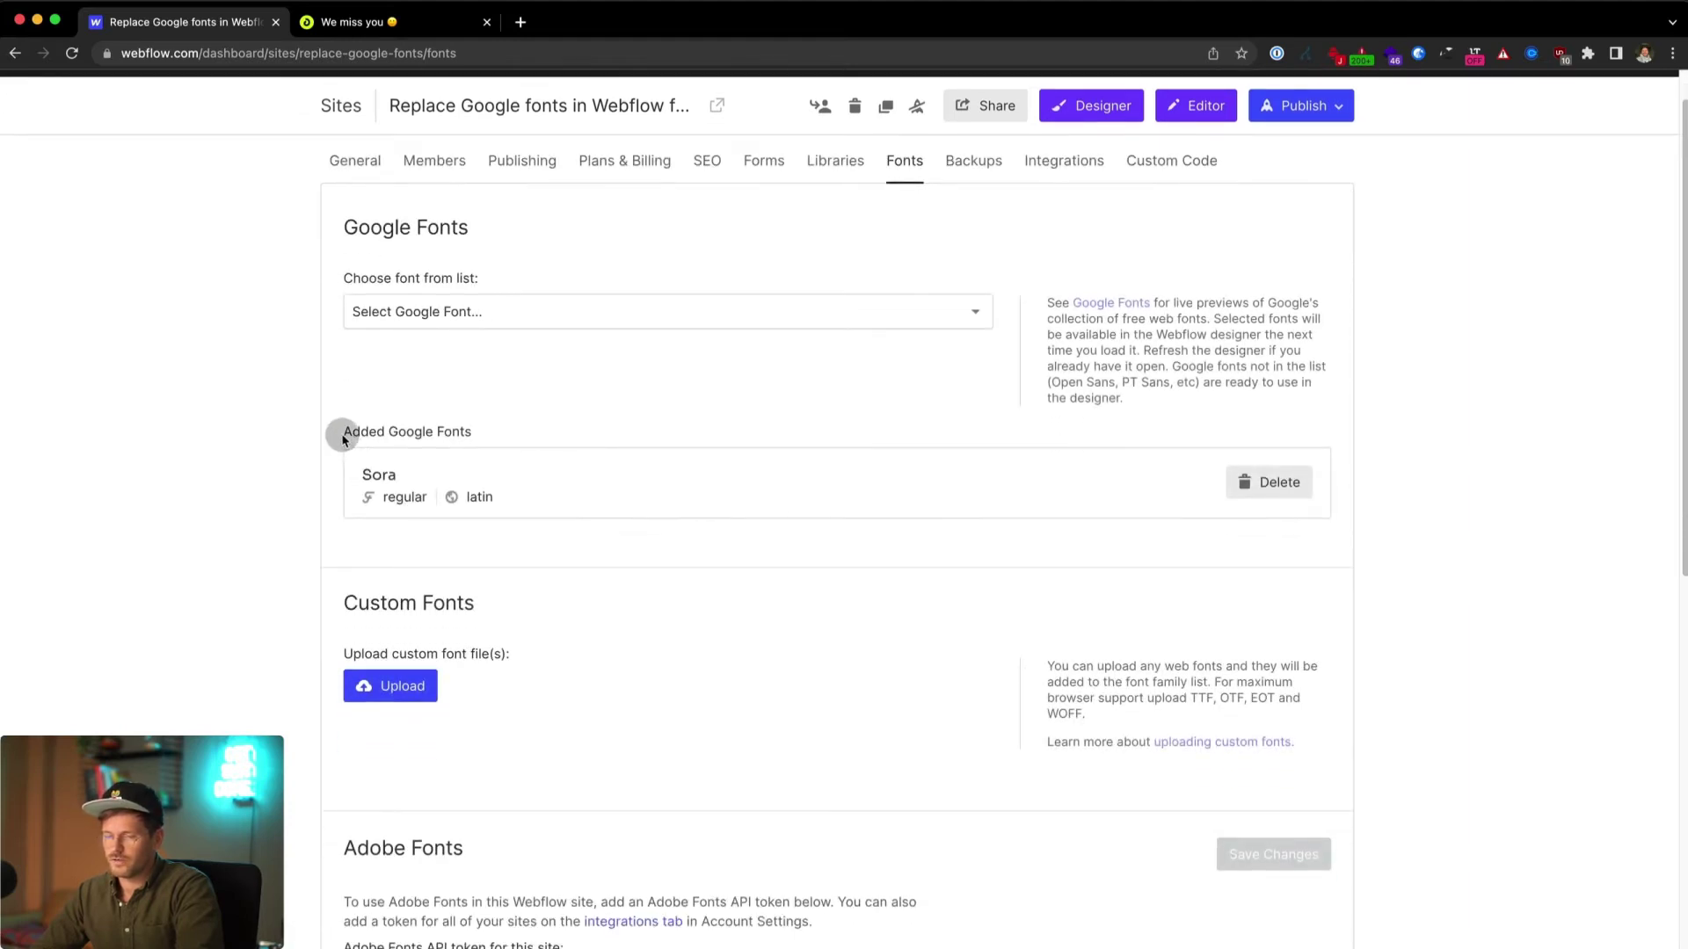
{"action": "left_click_drag", "start_coordinate": [341, 438], "coordinate": [549, 437]}
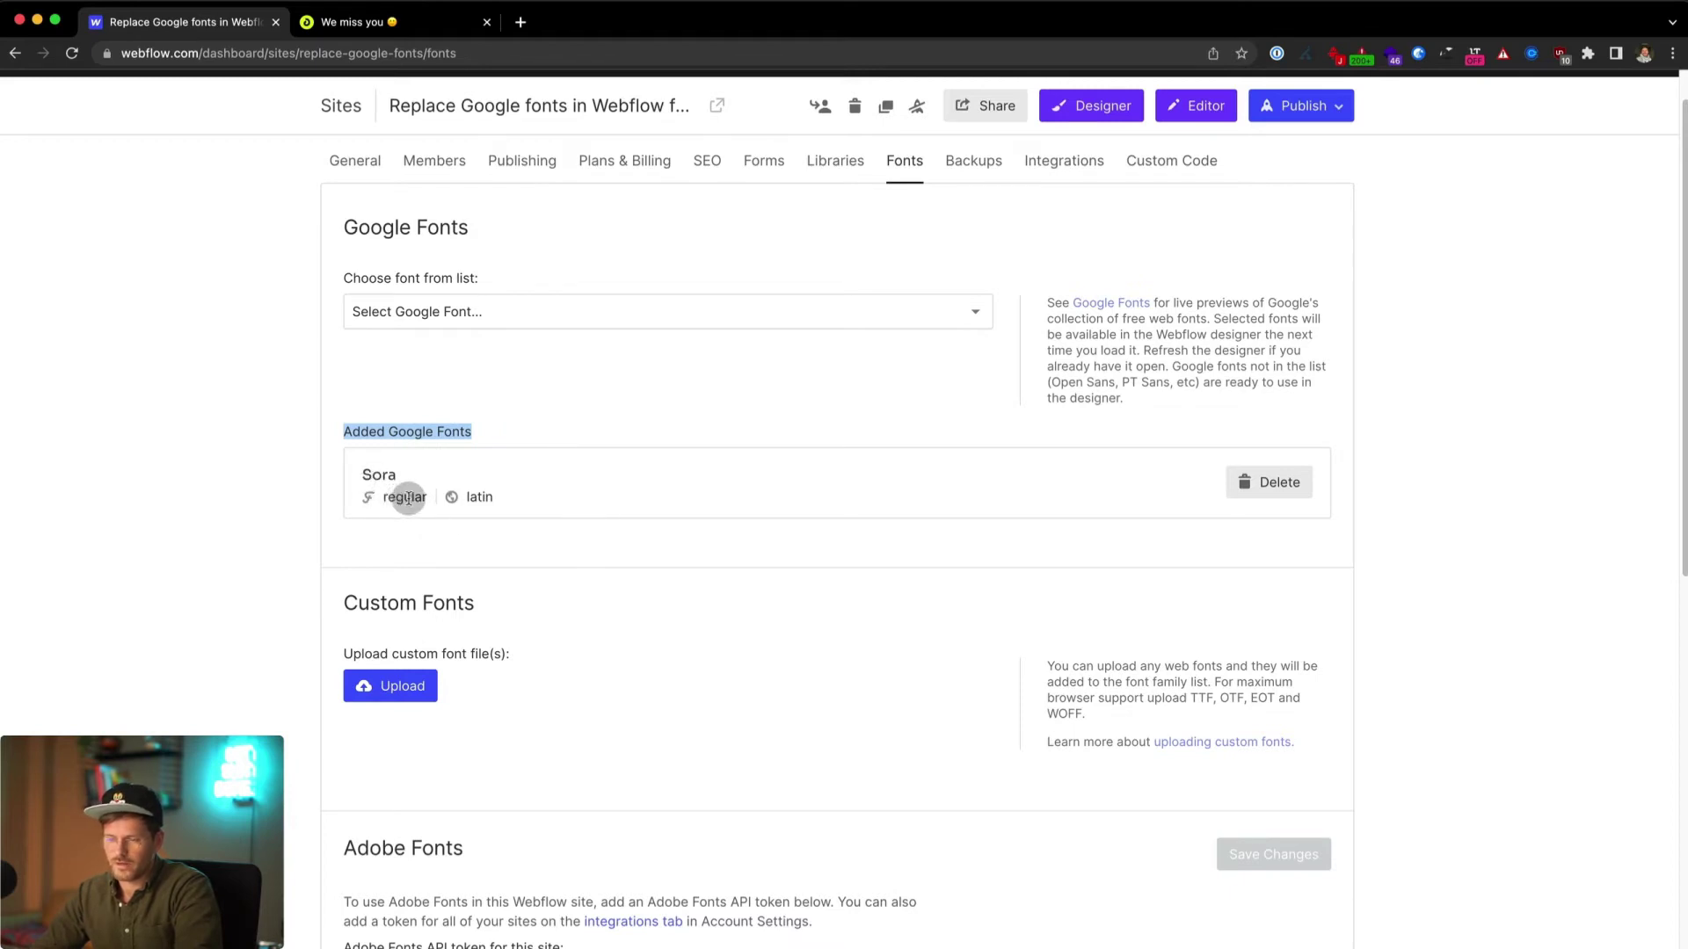
{"action": "left_click", "coordinate": [410, 498]}
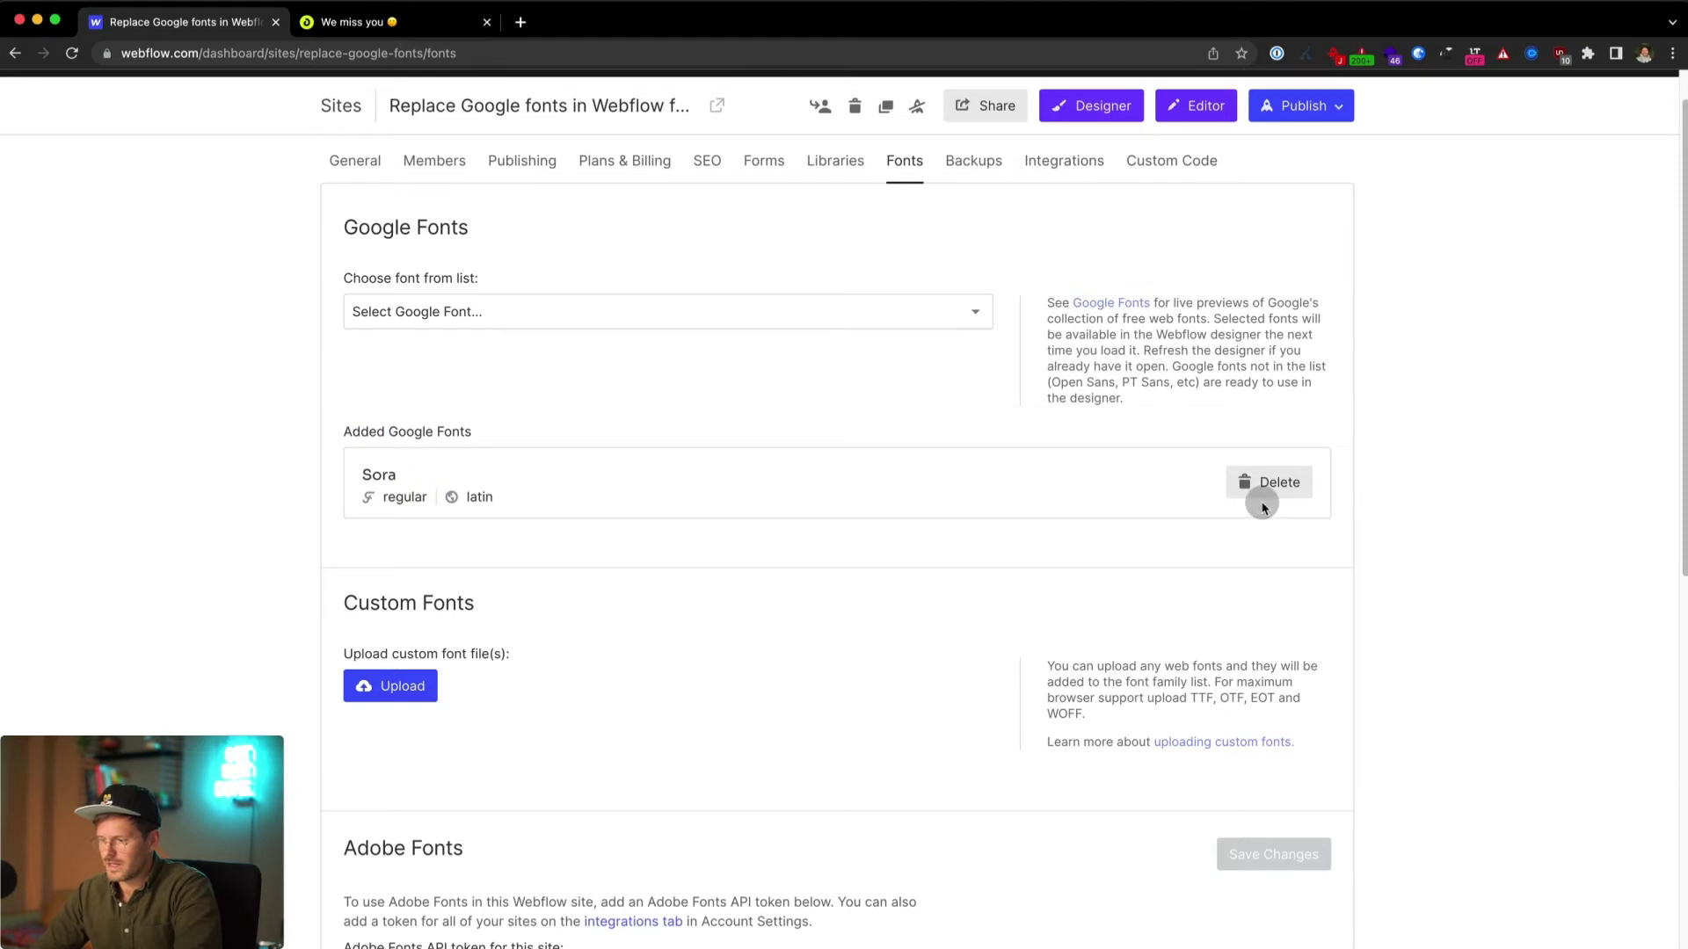
{"action": "left_click", "coordinate": [1276, 483]}
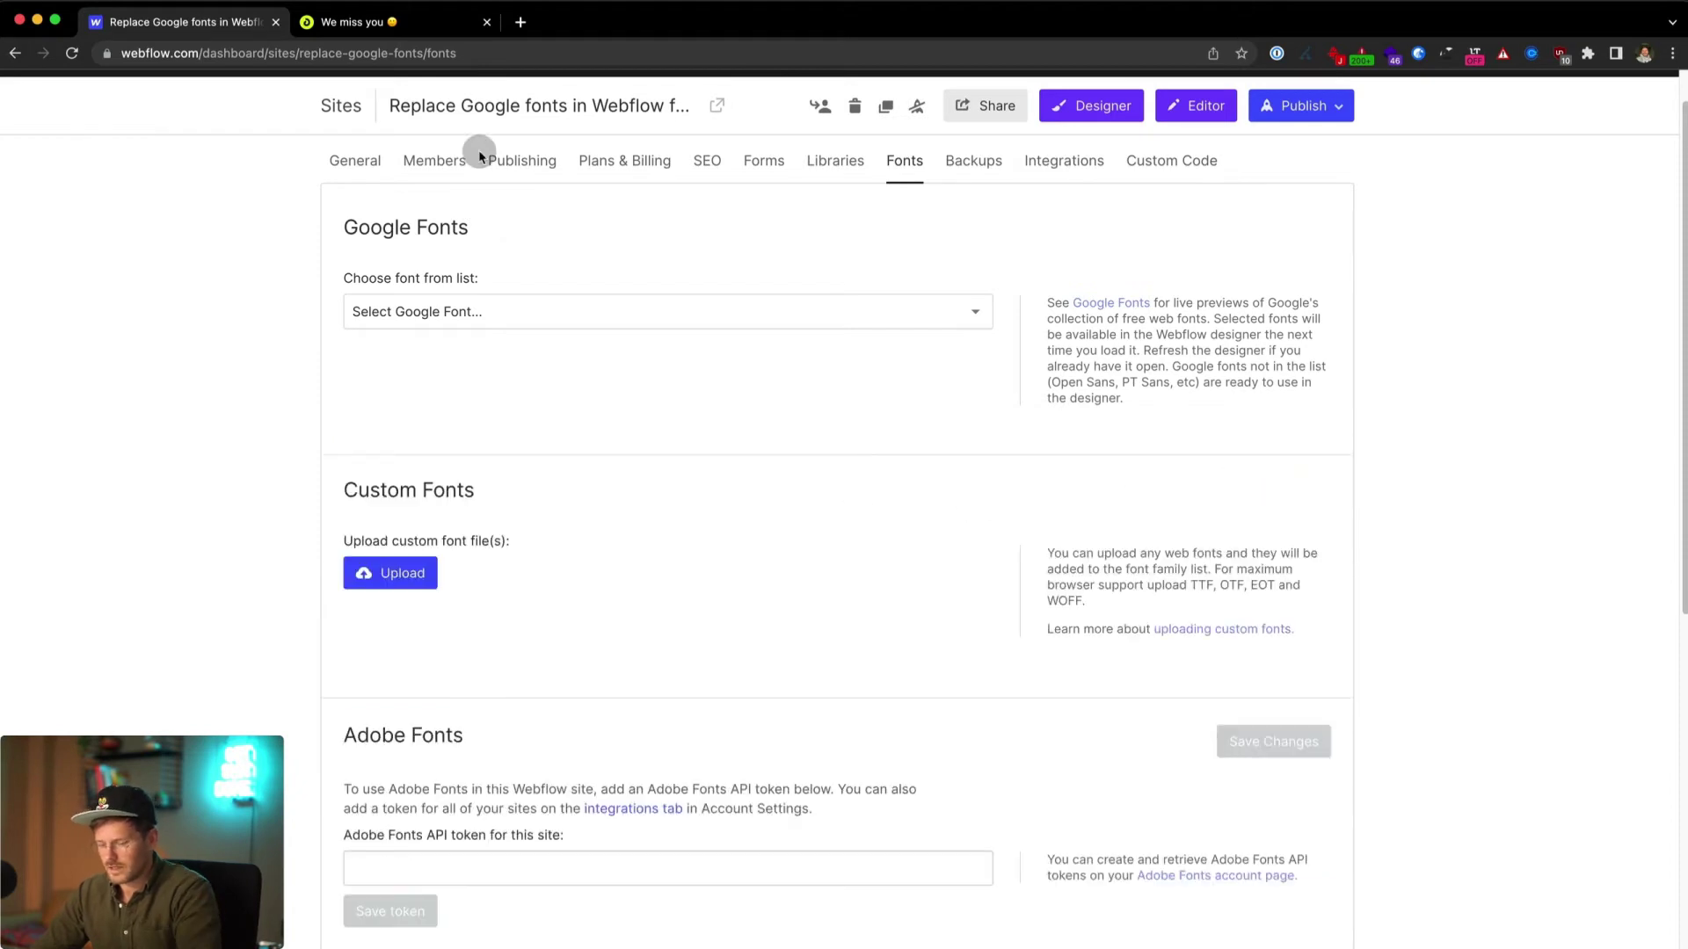
Step: Find Sora on Google Fonts in a new tab and download the whole family
{"action": "key", "text": "super+t"}
{"action": "type", "text": "fonts.google.com"}
{"action": "key", "text": "Return"}
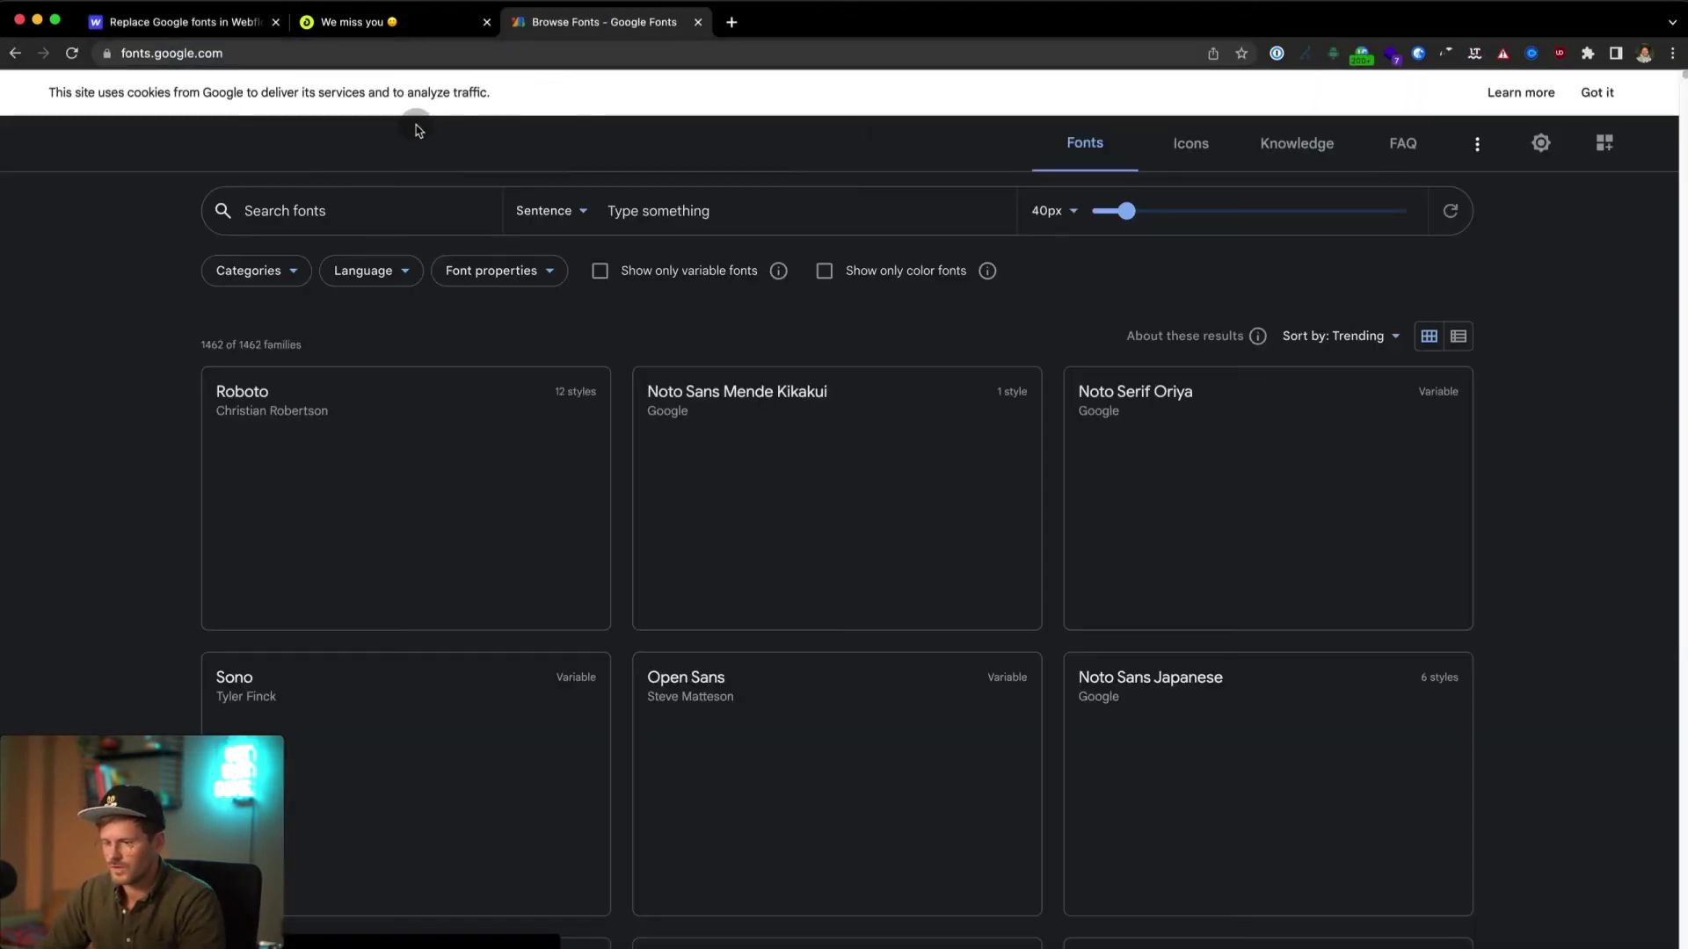
{"action": "left_click", "coordinate": [339, 209]}
{"action": "type", "text": "Sora"}
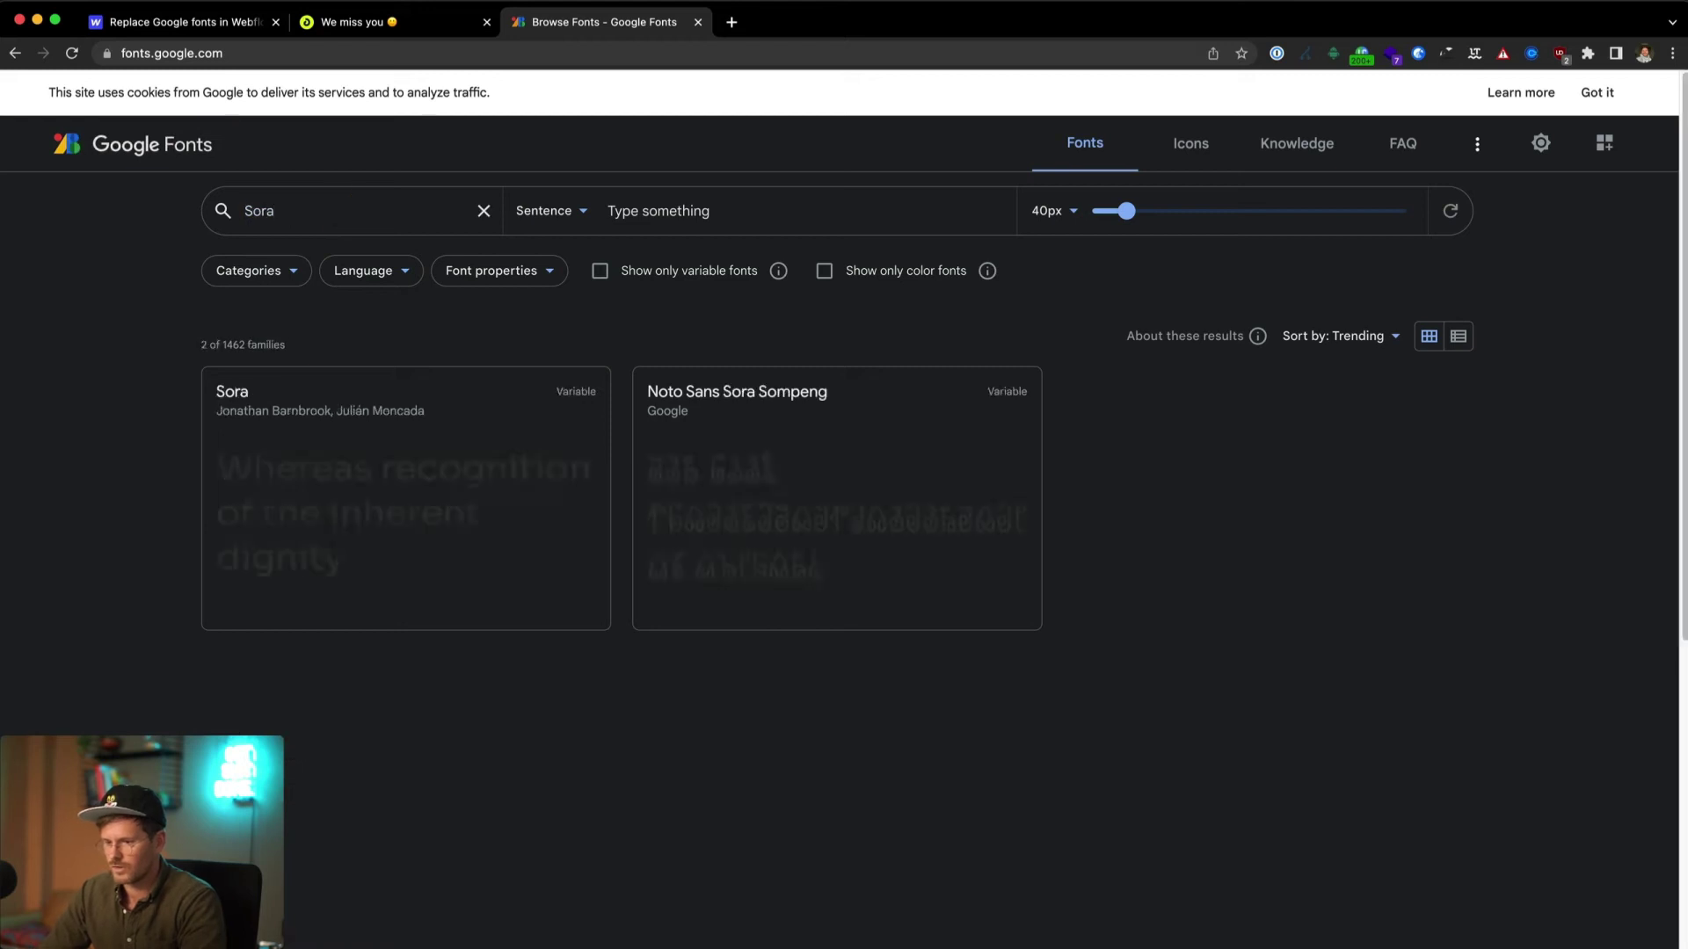
{"action": "left_click", "coordinate": [298, 531]}
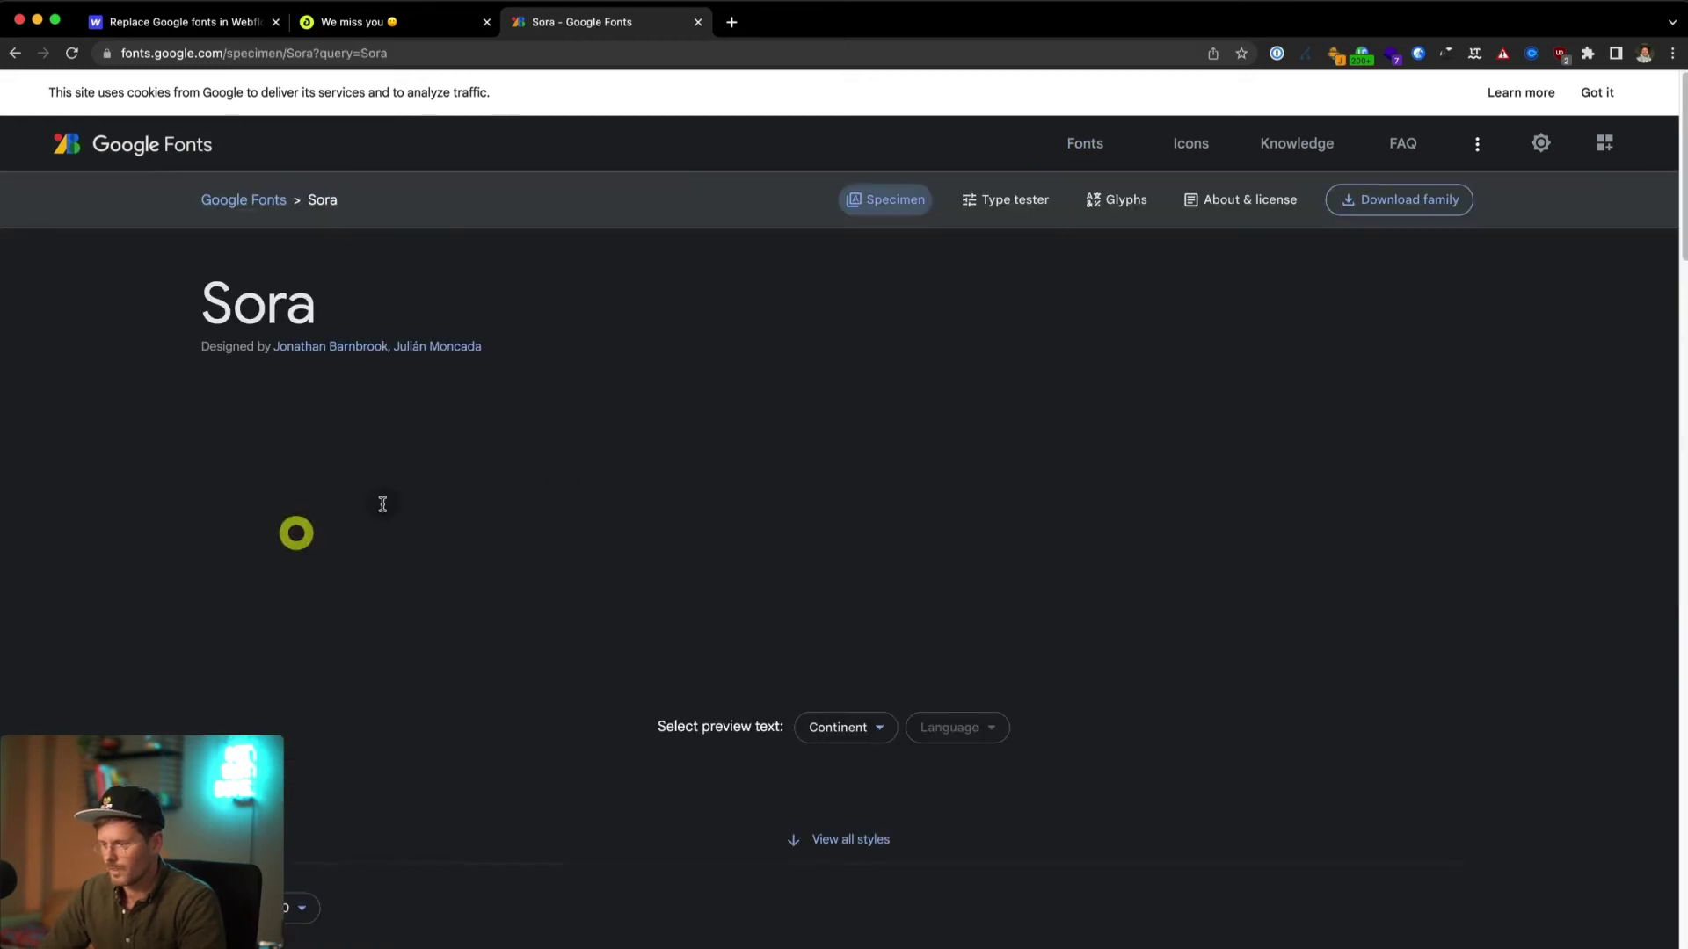
{"action": "left_click", "coordinate": [1363, 200]}
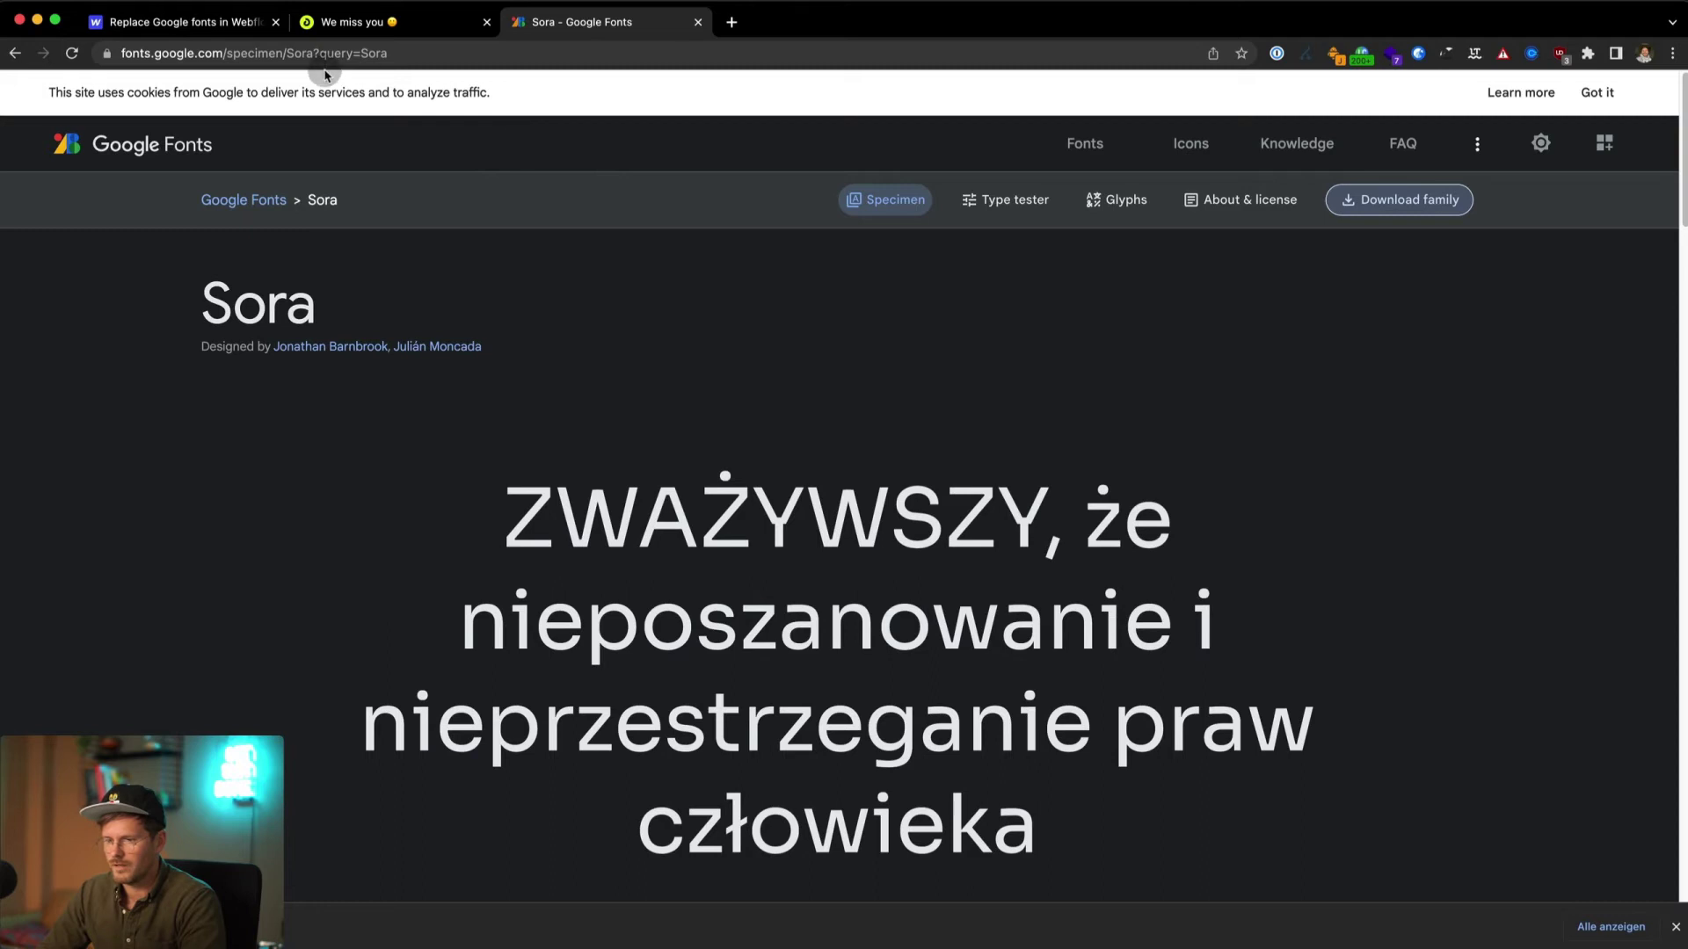
{"action": "left_click", "coordinate": [167, 22]}
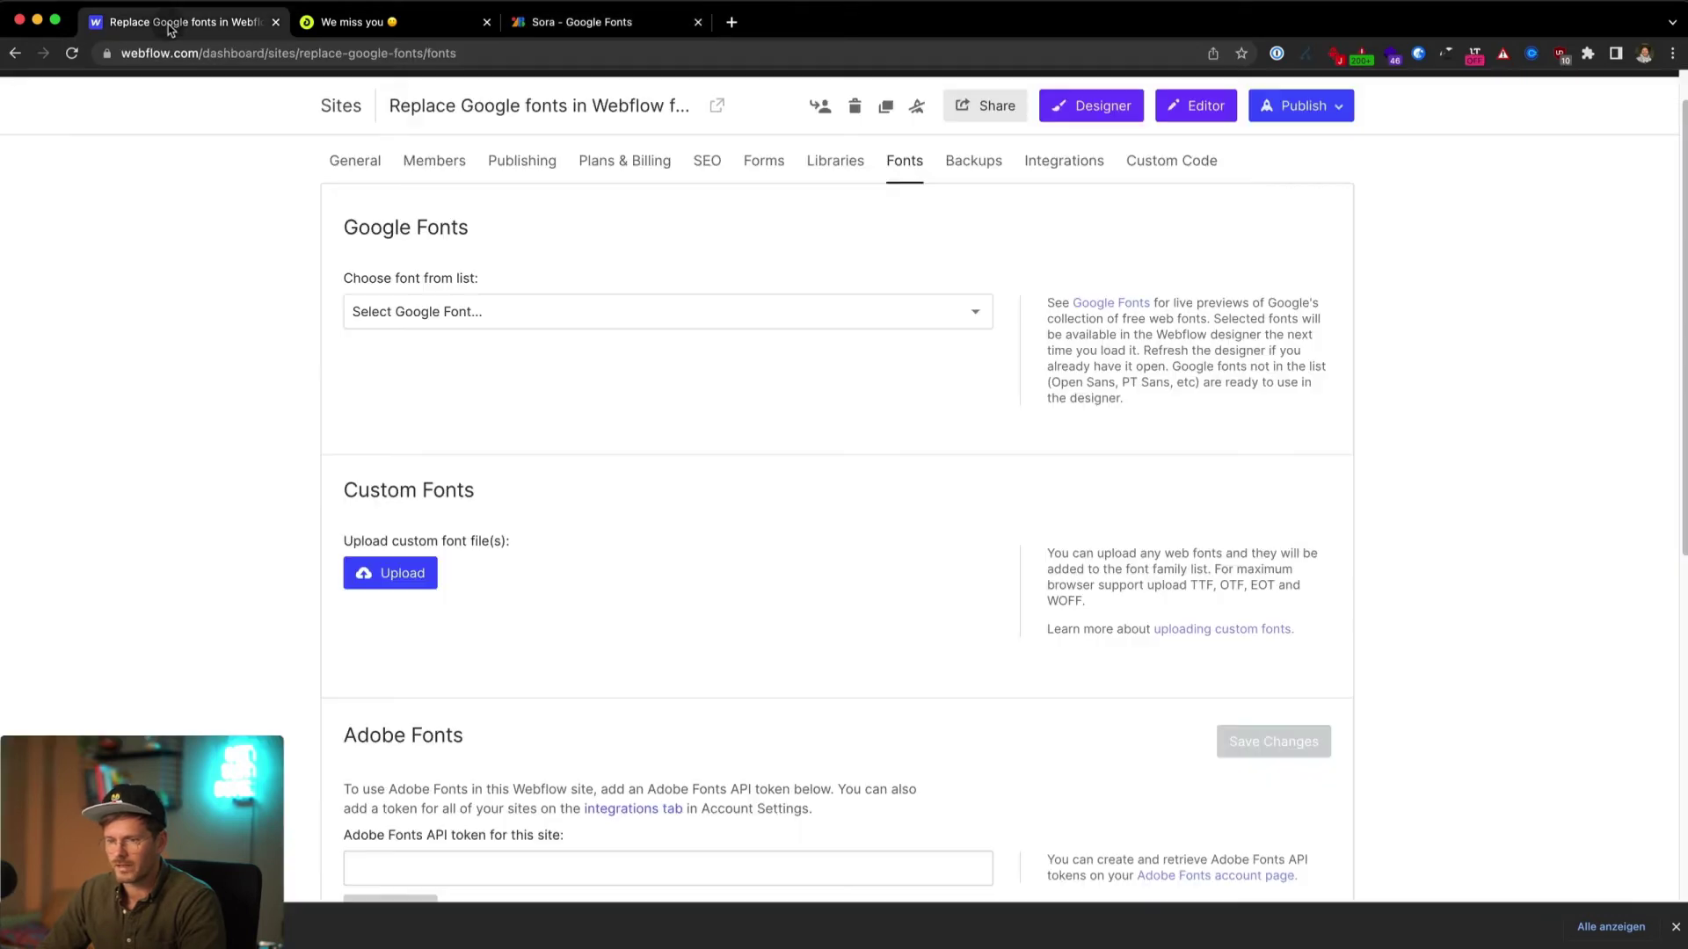
Step: Upload Sora-Regular.ttf from Sora (2) > static as a custom font (400 Normal)
{"action": "left_click", "coordinate": [392, 583]}
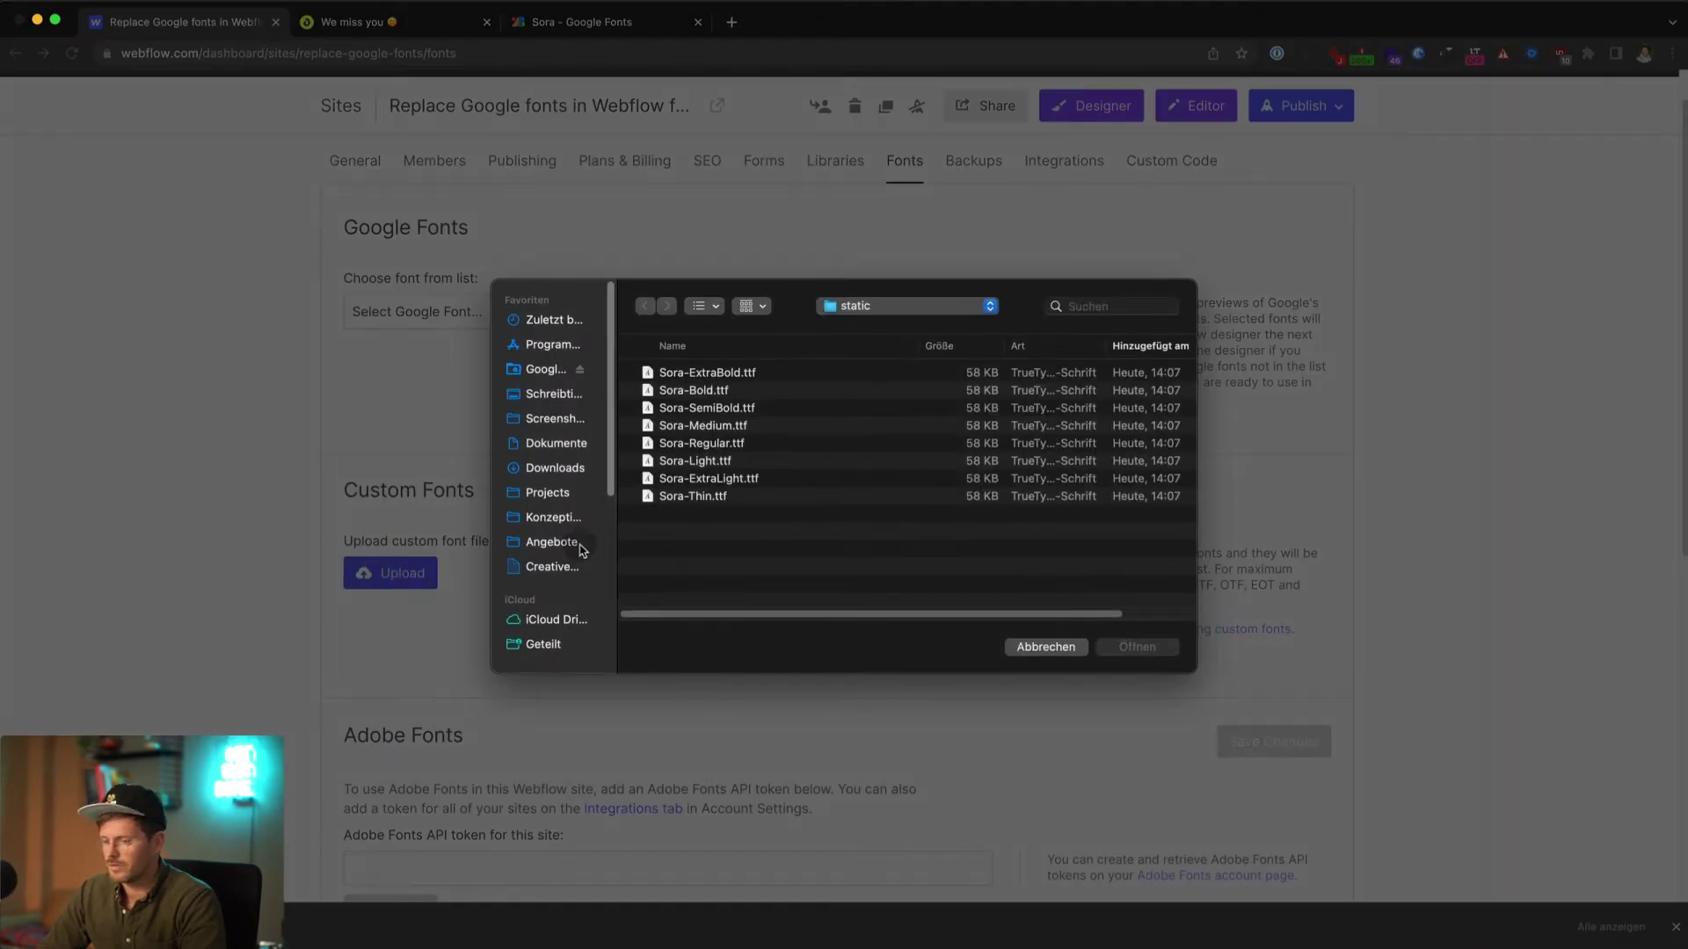
{"action": "left_click", "coordinate": [859, 304]}
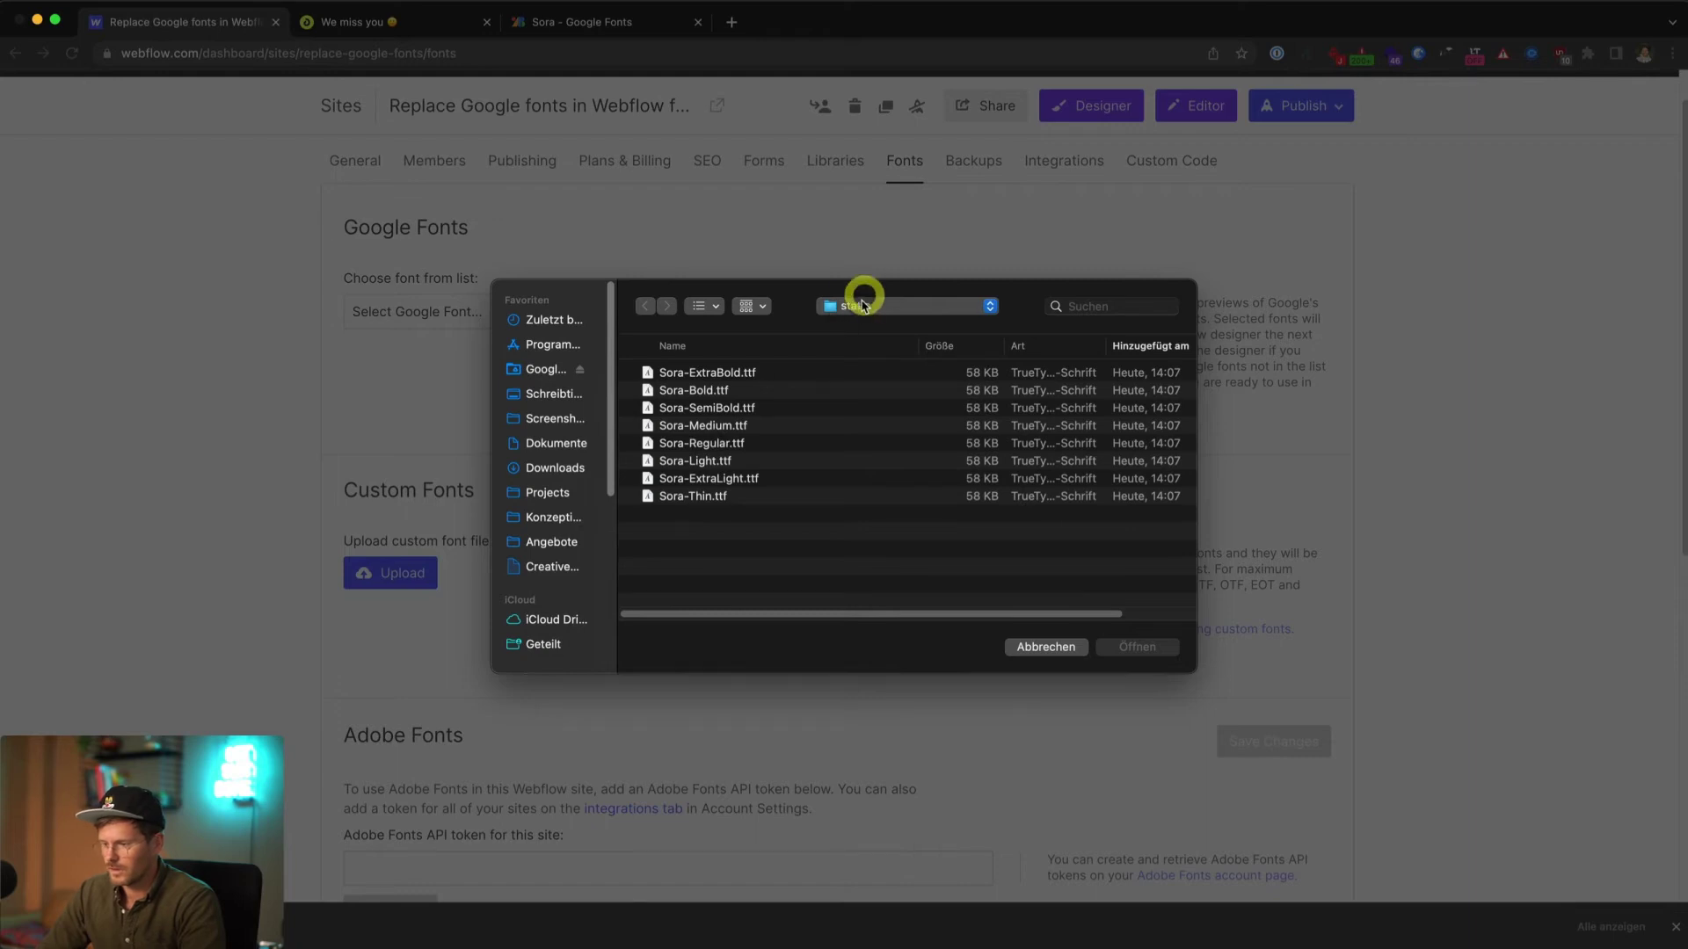
{"action": "left_click", "coordinate": [857, 329]}
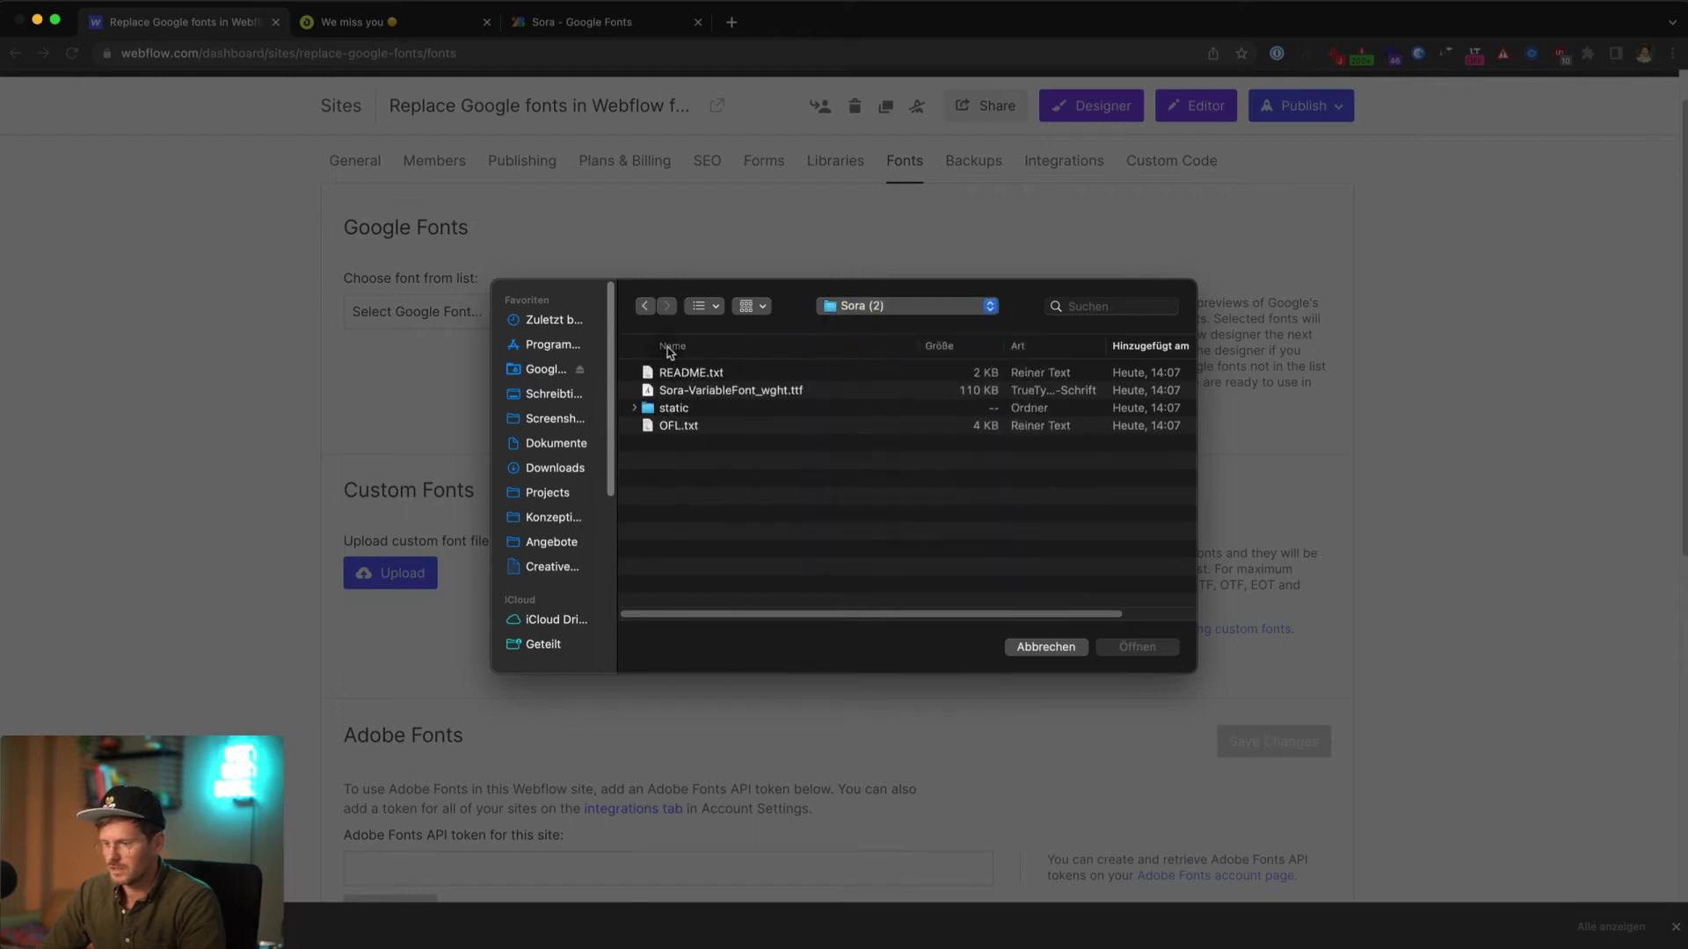
{"action": "double_click", "coordinate": [689, 410]}
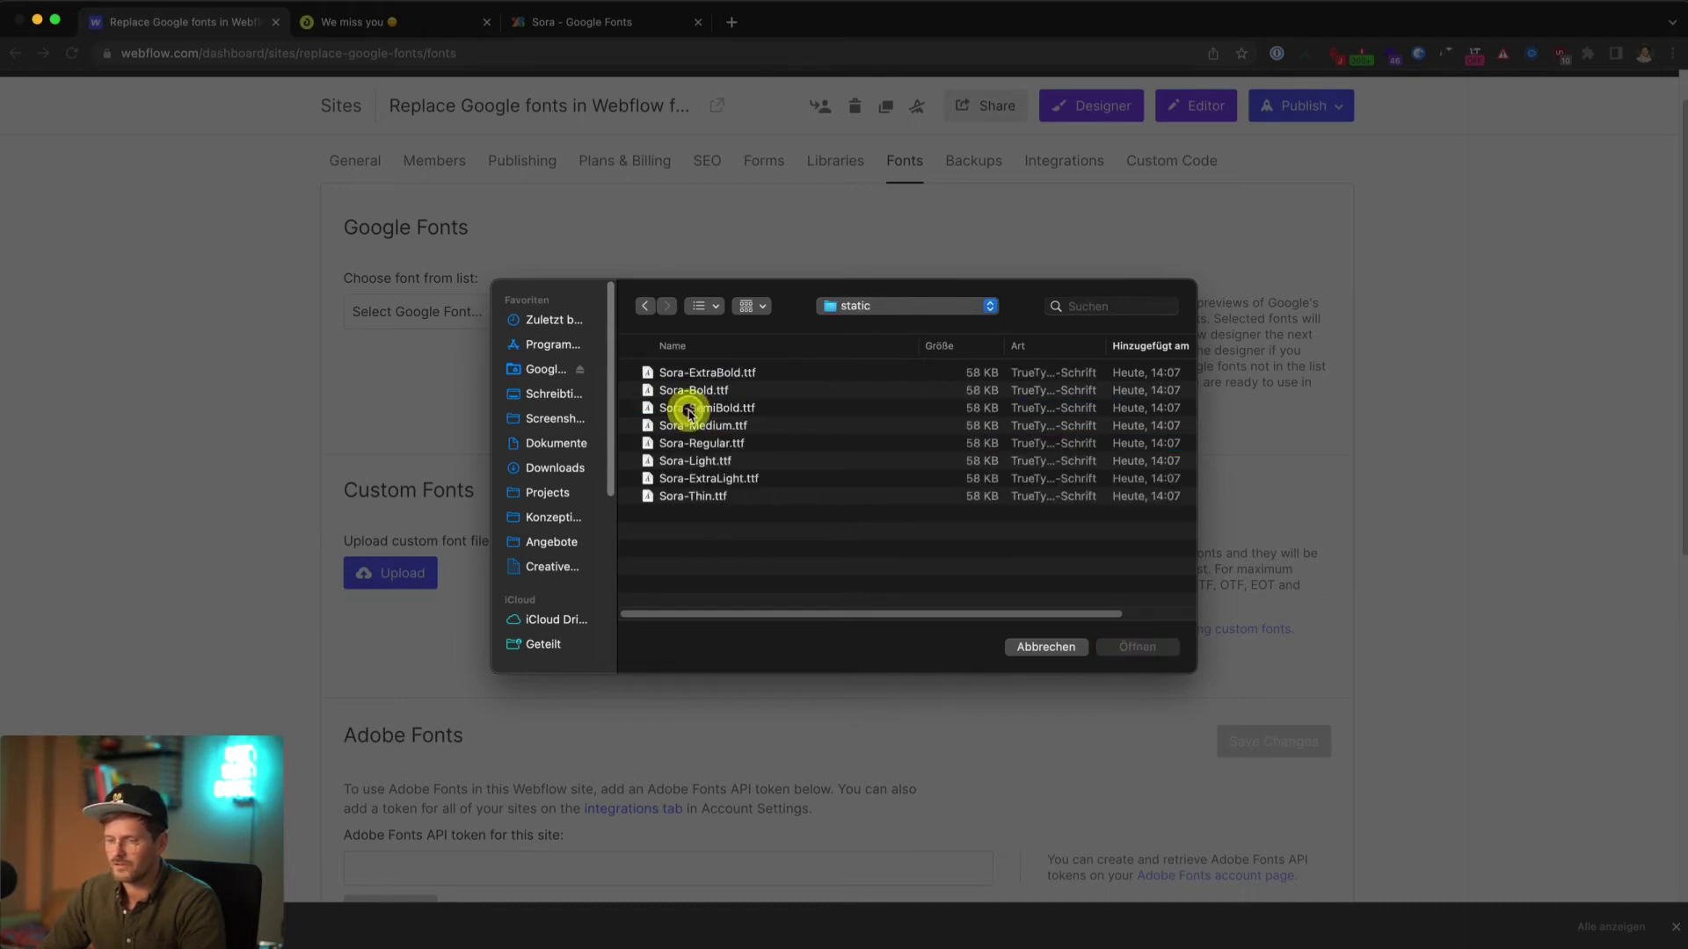
{"action": "left_click", "coordinate": [718, 445]}
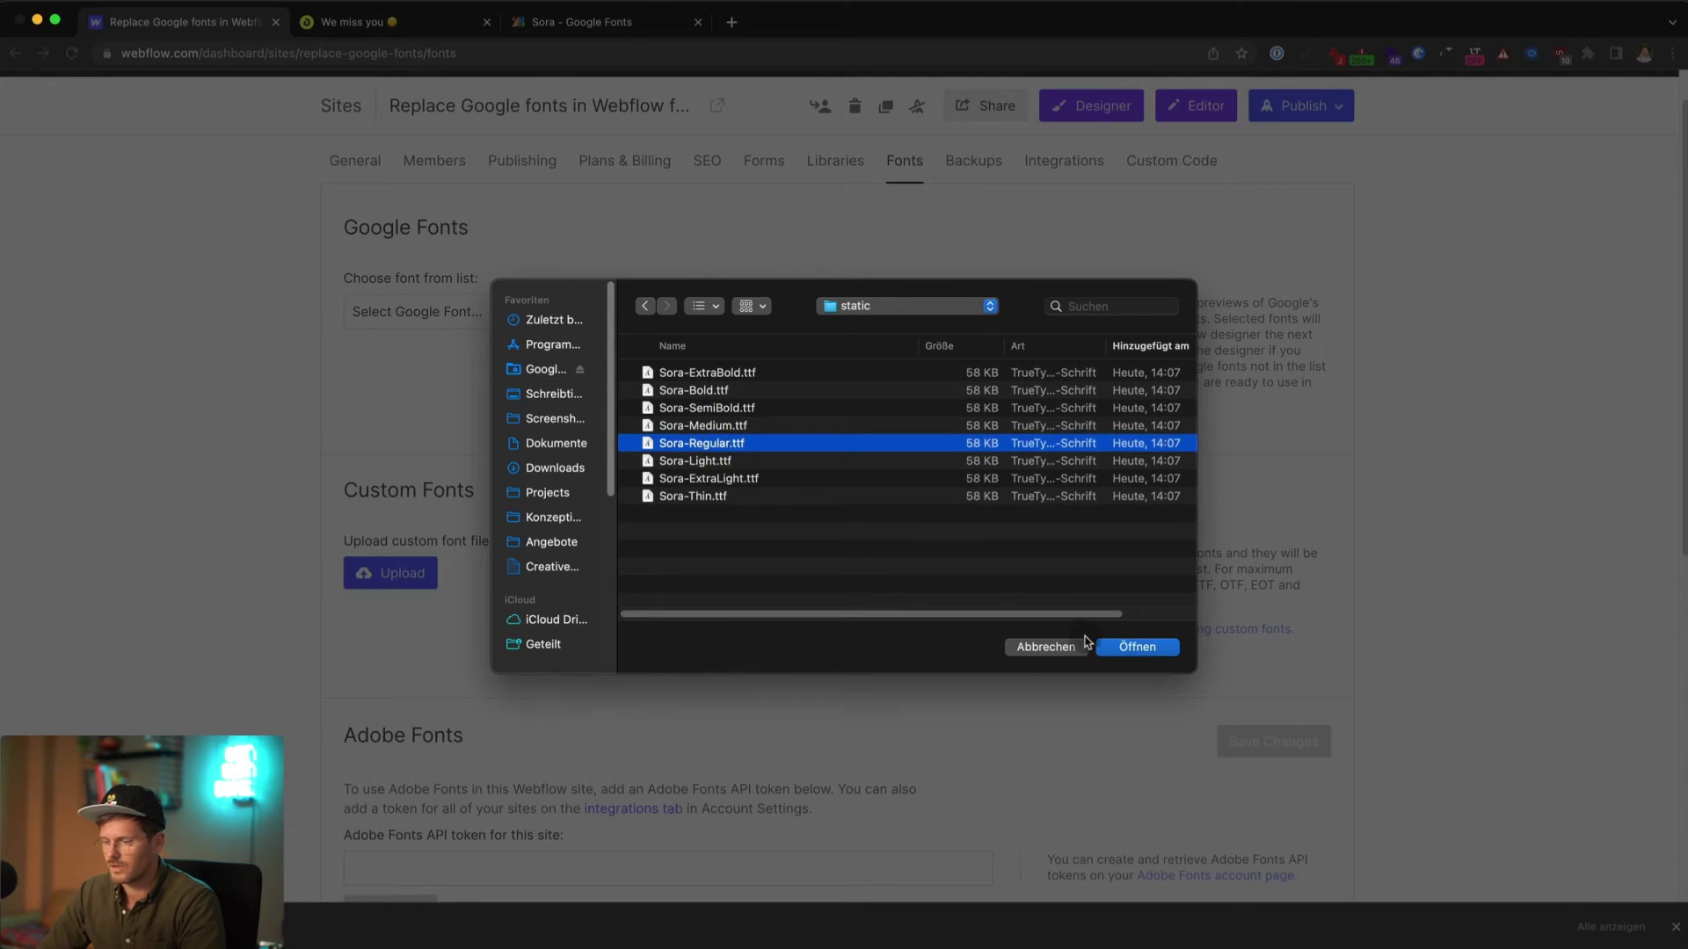
{"action": "left_click", "coordinate": [1130, 649]}
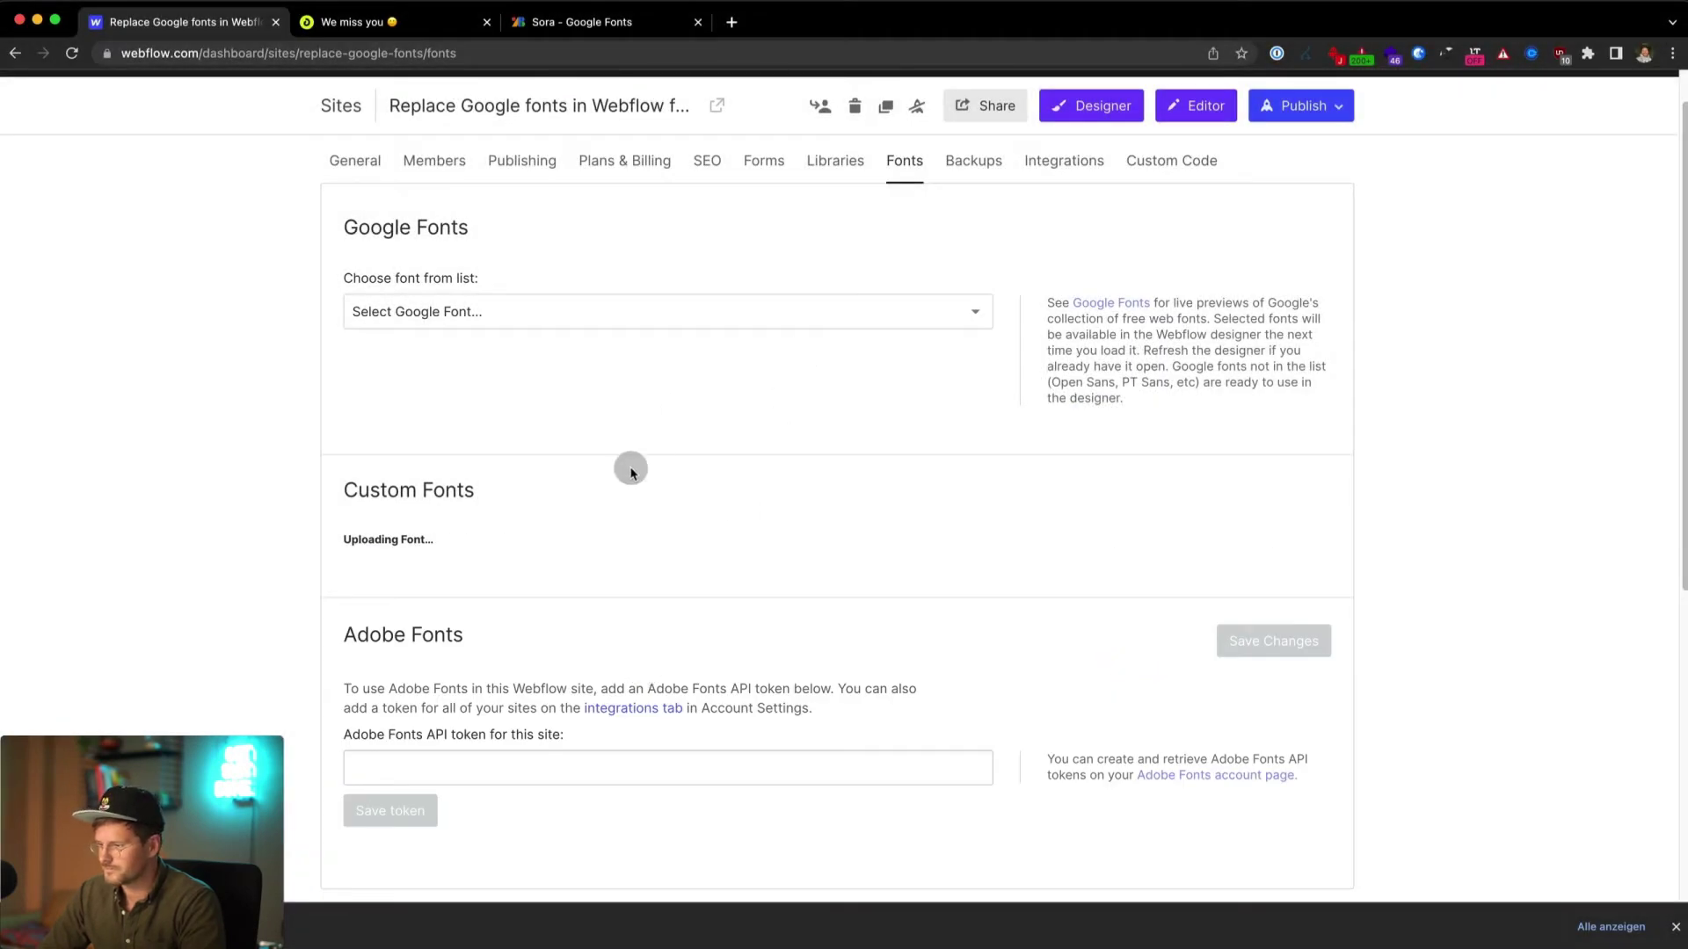
{"action": "left_click", "coordinate": [1240, 754]}
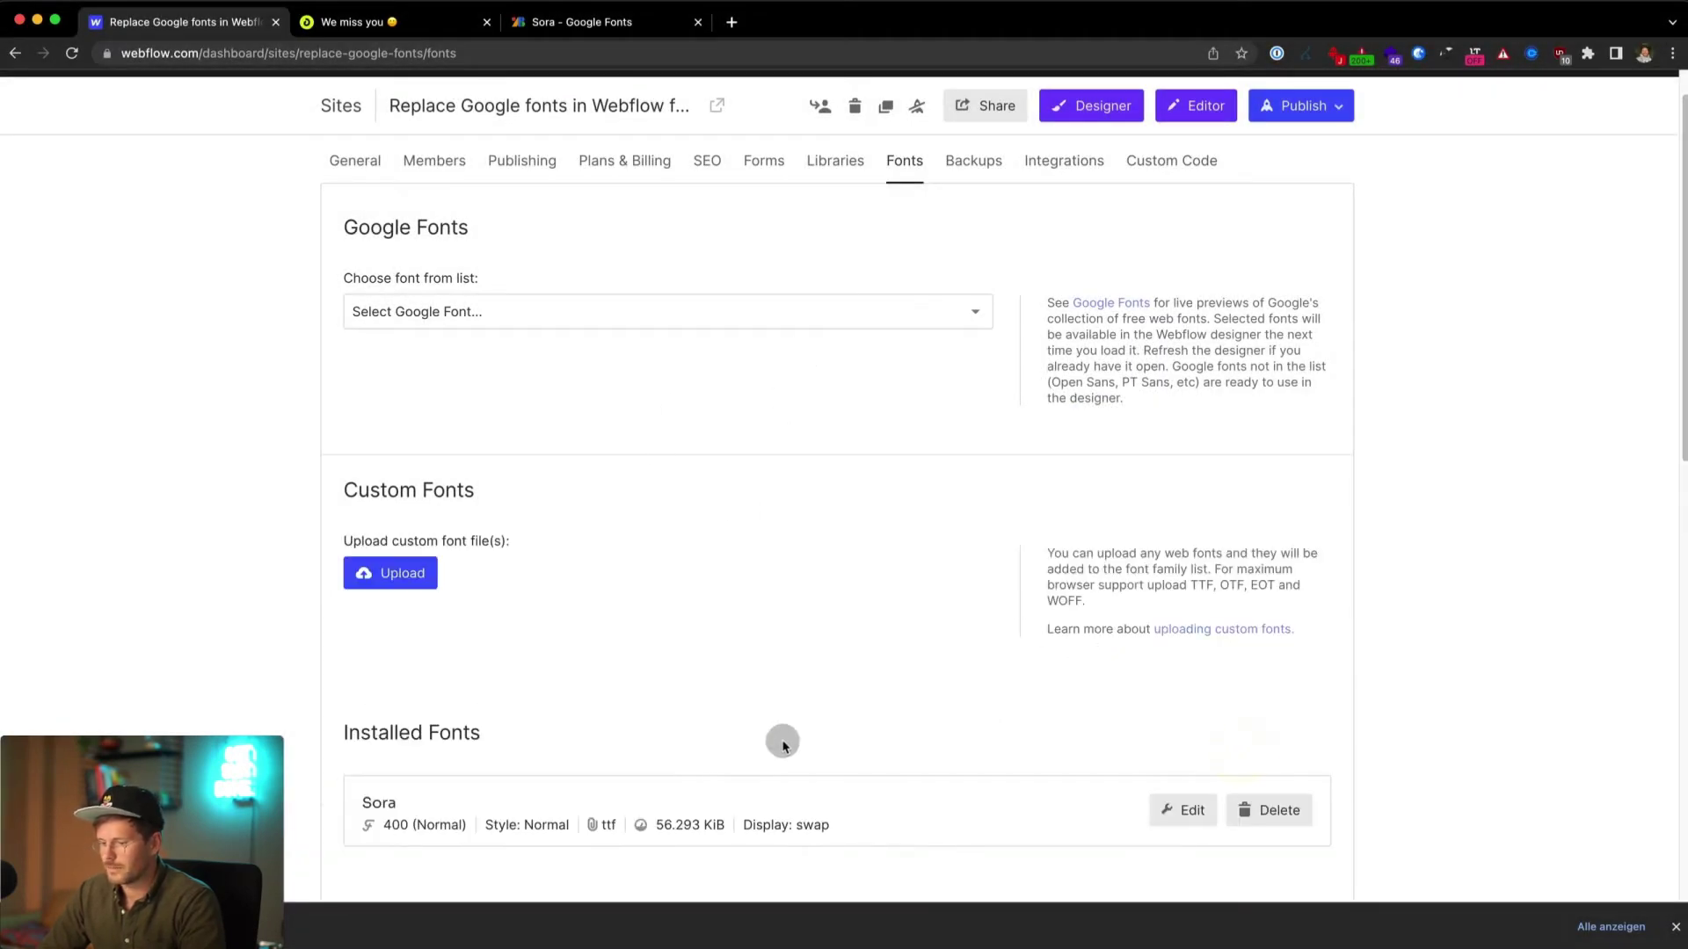
{"action": "scroll", "coordinate": [833, 636], "scroll_direction": "down", "scroll_amount": 2}
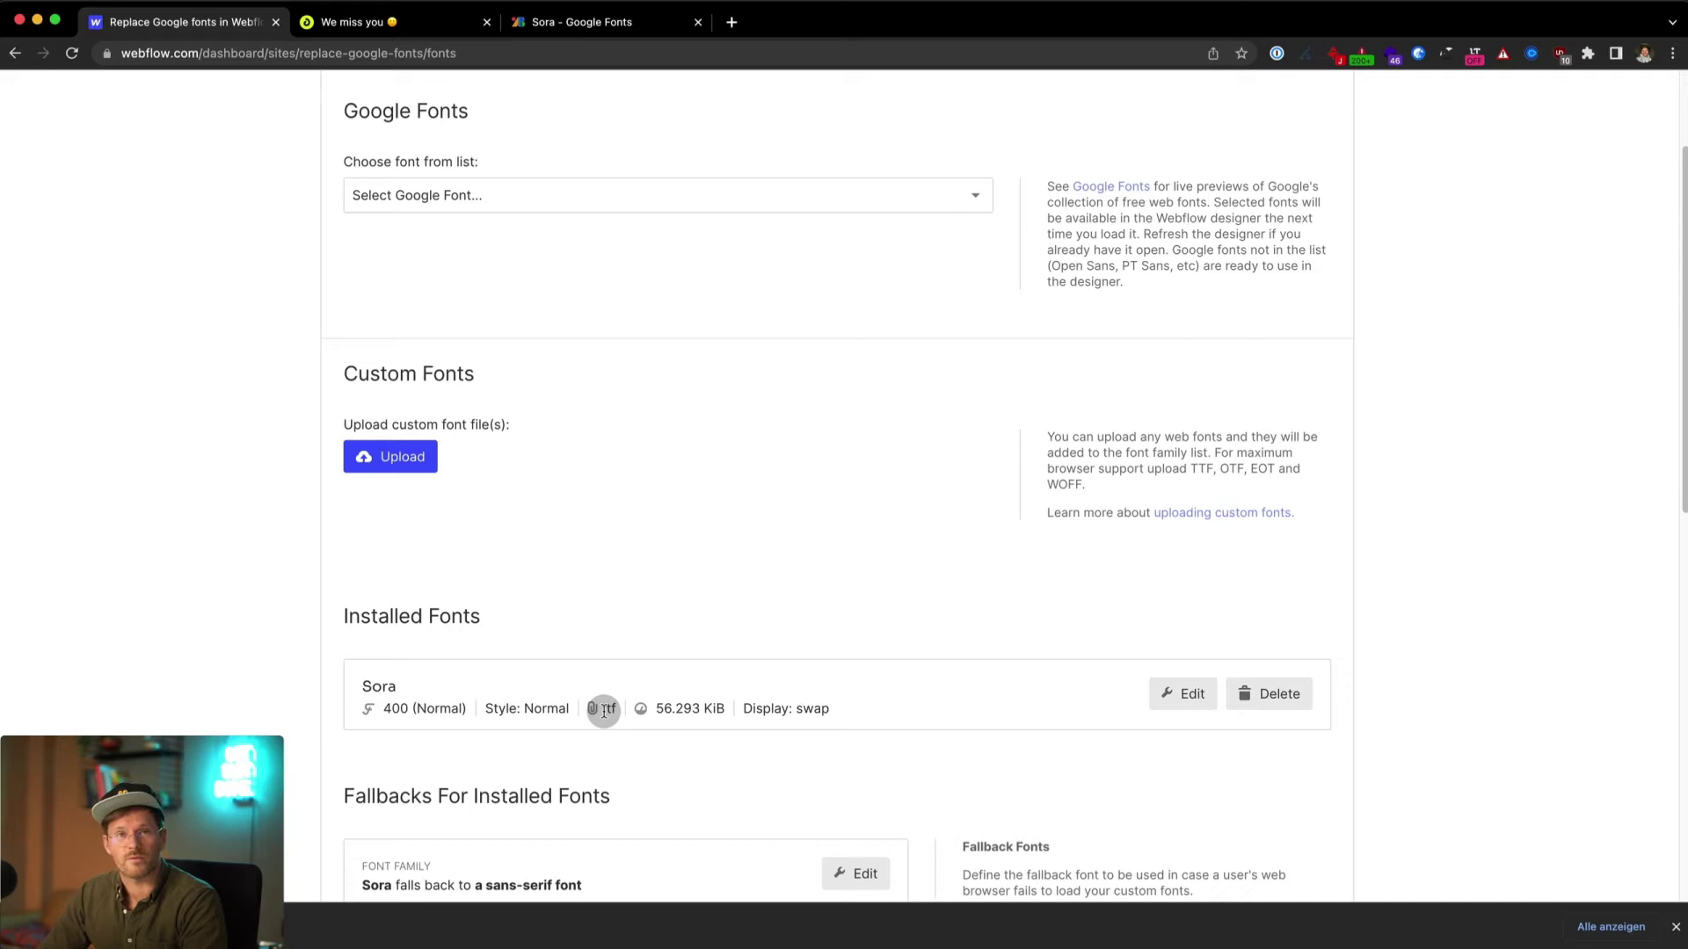
{"action": "scroll", "coordinate": [604, 710], "scroll_direction": "down", "scroll_amount": 1}
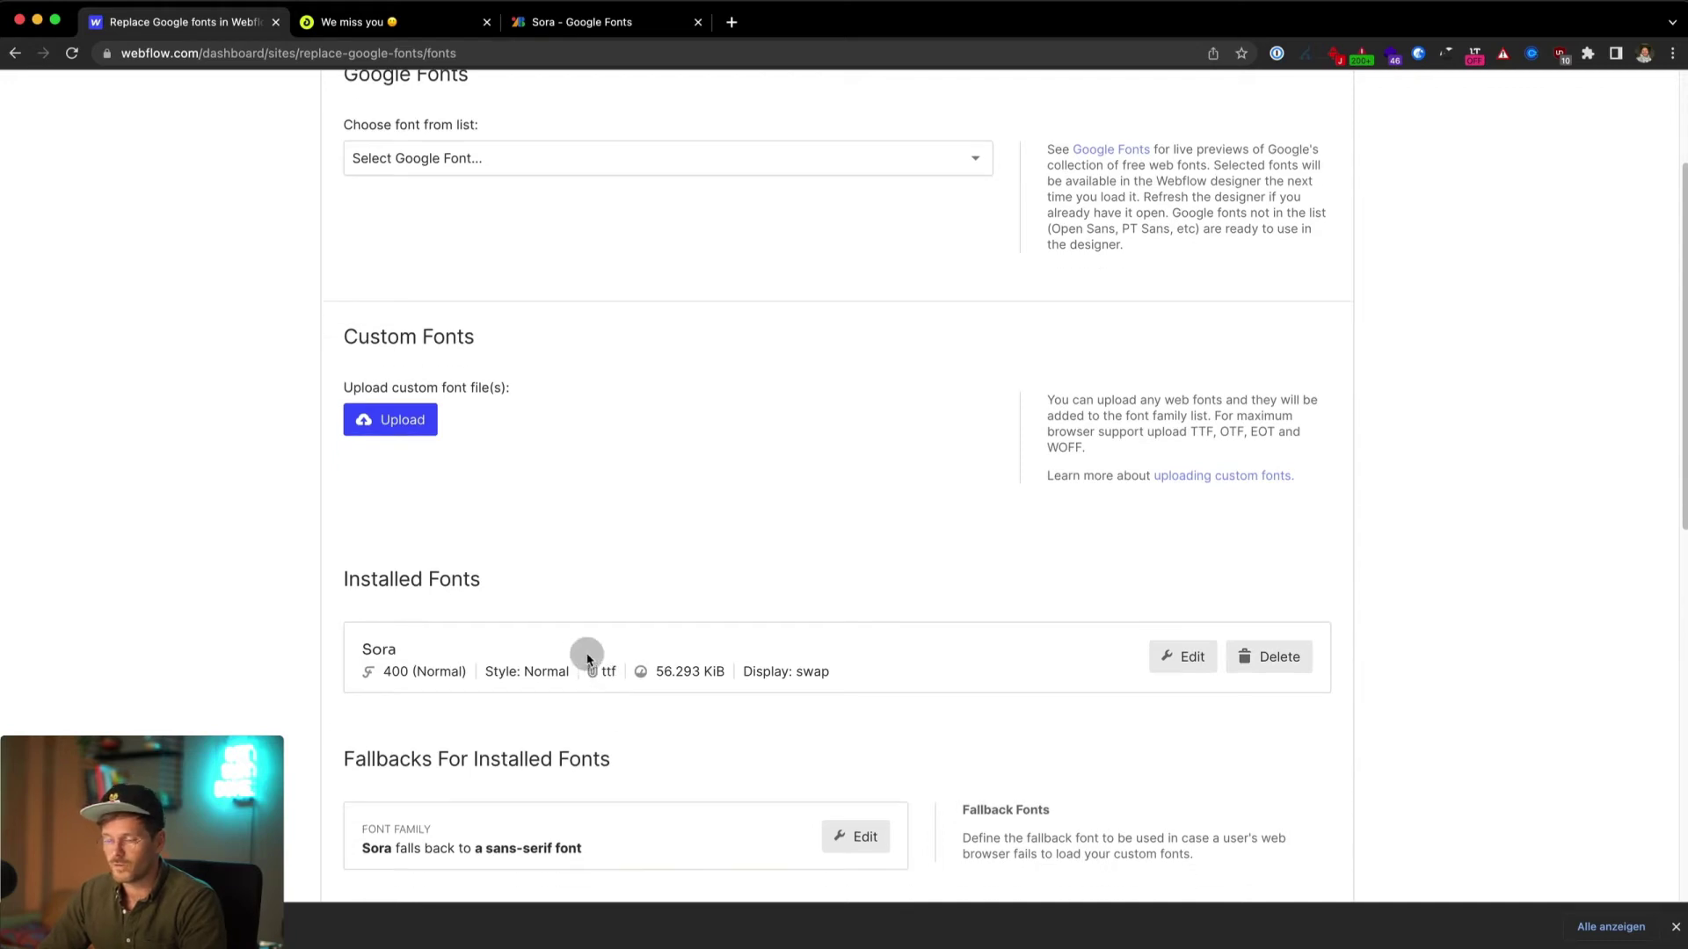
{"action": "scroll", "coordinate": [661, 684], "scroll_direction": "up", "scroll_amount": 3}
{"action": "scroll", "coordinate": [659, 682], "scroll_direction": "down", "scroll_amount": 1}
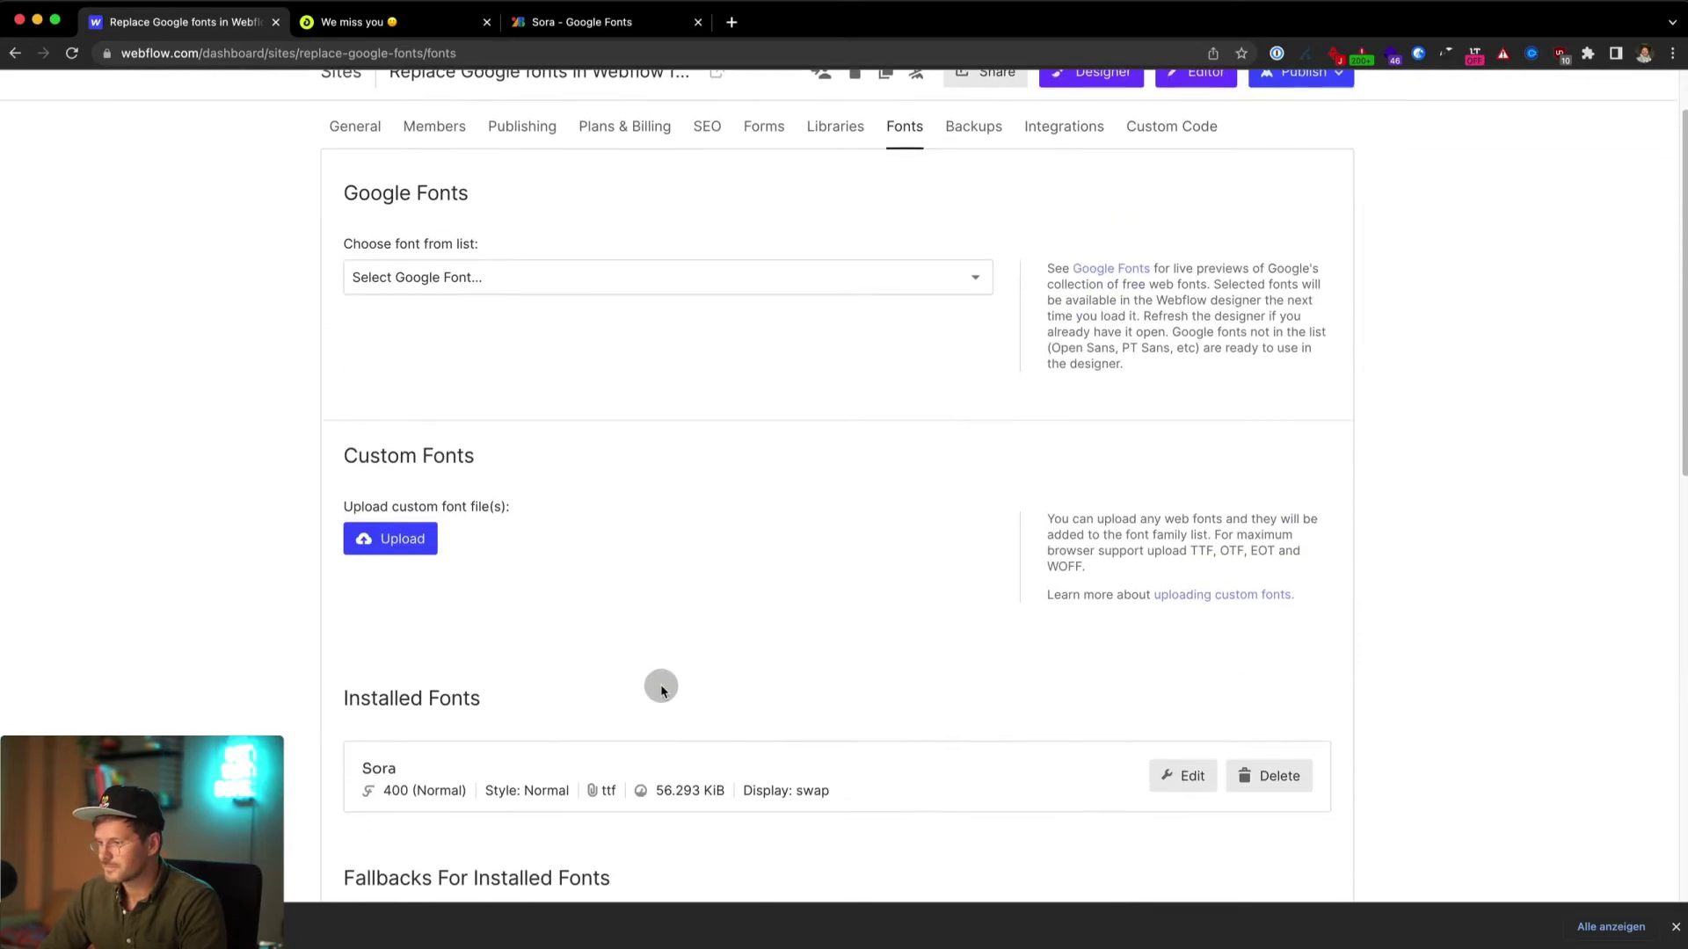
{"action": "scroll", "coordinate": [659, 682], "scroll_direction": "up", "scroll_amount": 1}
Step: Confirm the H1 uses Sora, then publish the site to its webflow.io domain
{"action": "left_click", "coordinate": [1110, 147]}
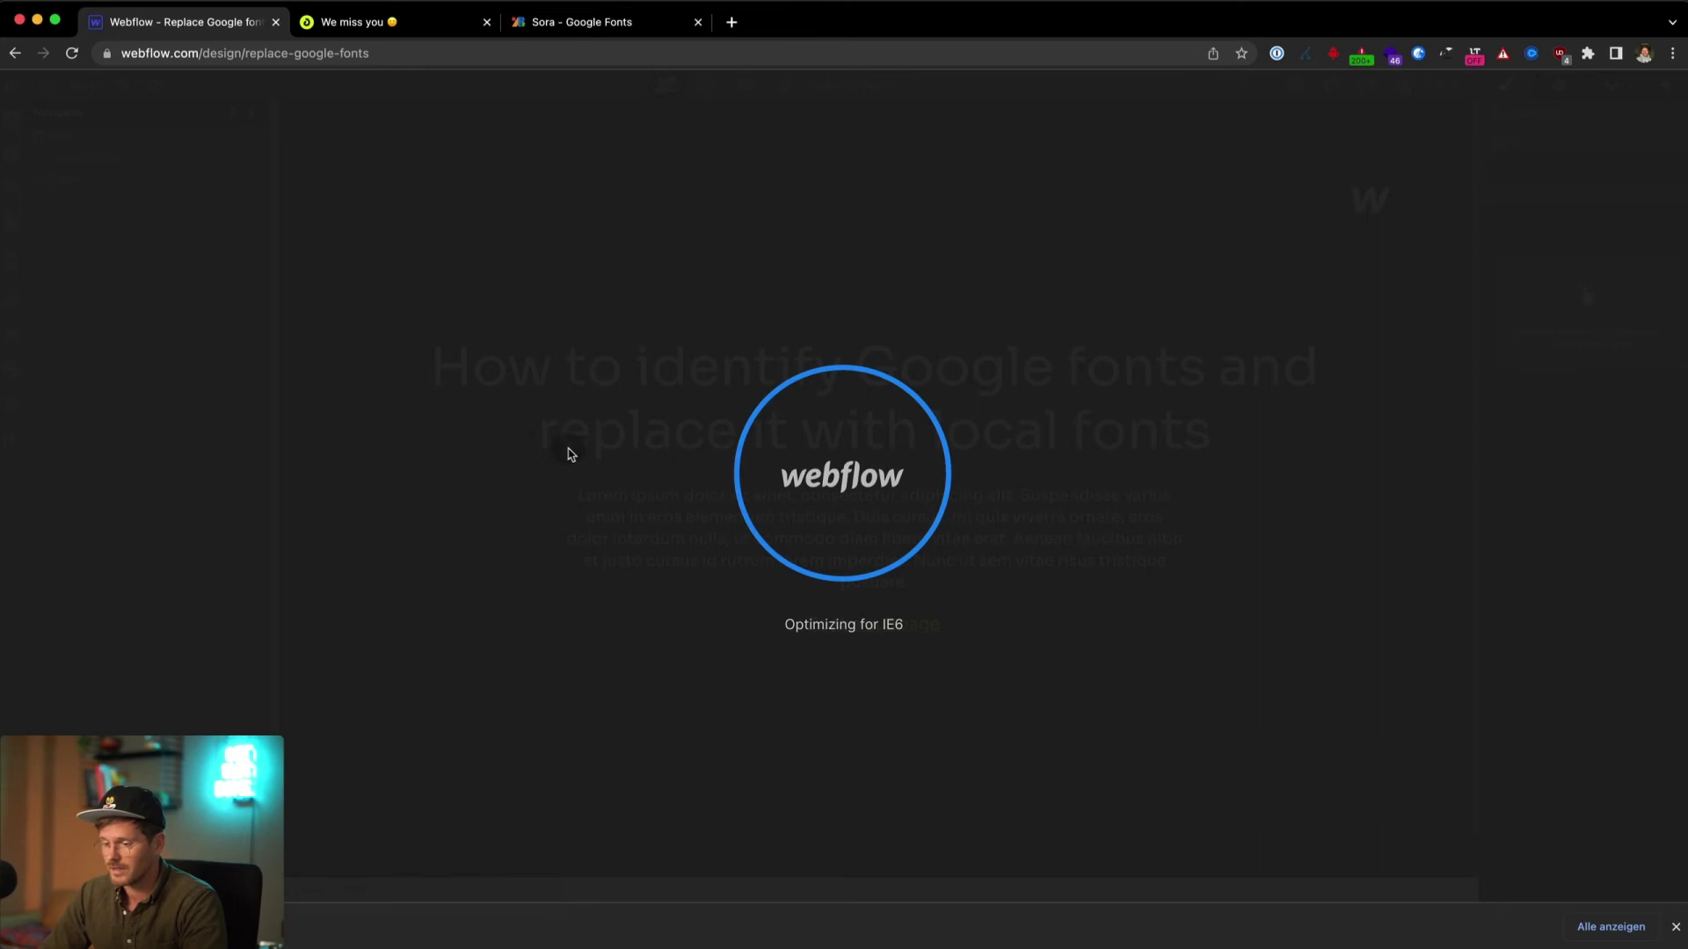
{"action": "left_click", "coordinate": [632, 418]}
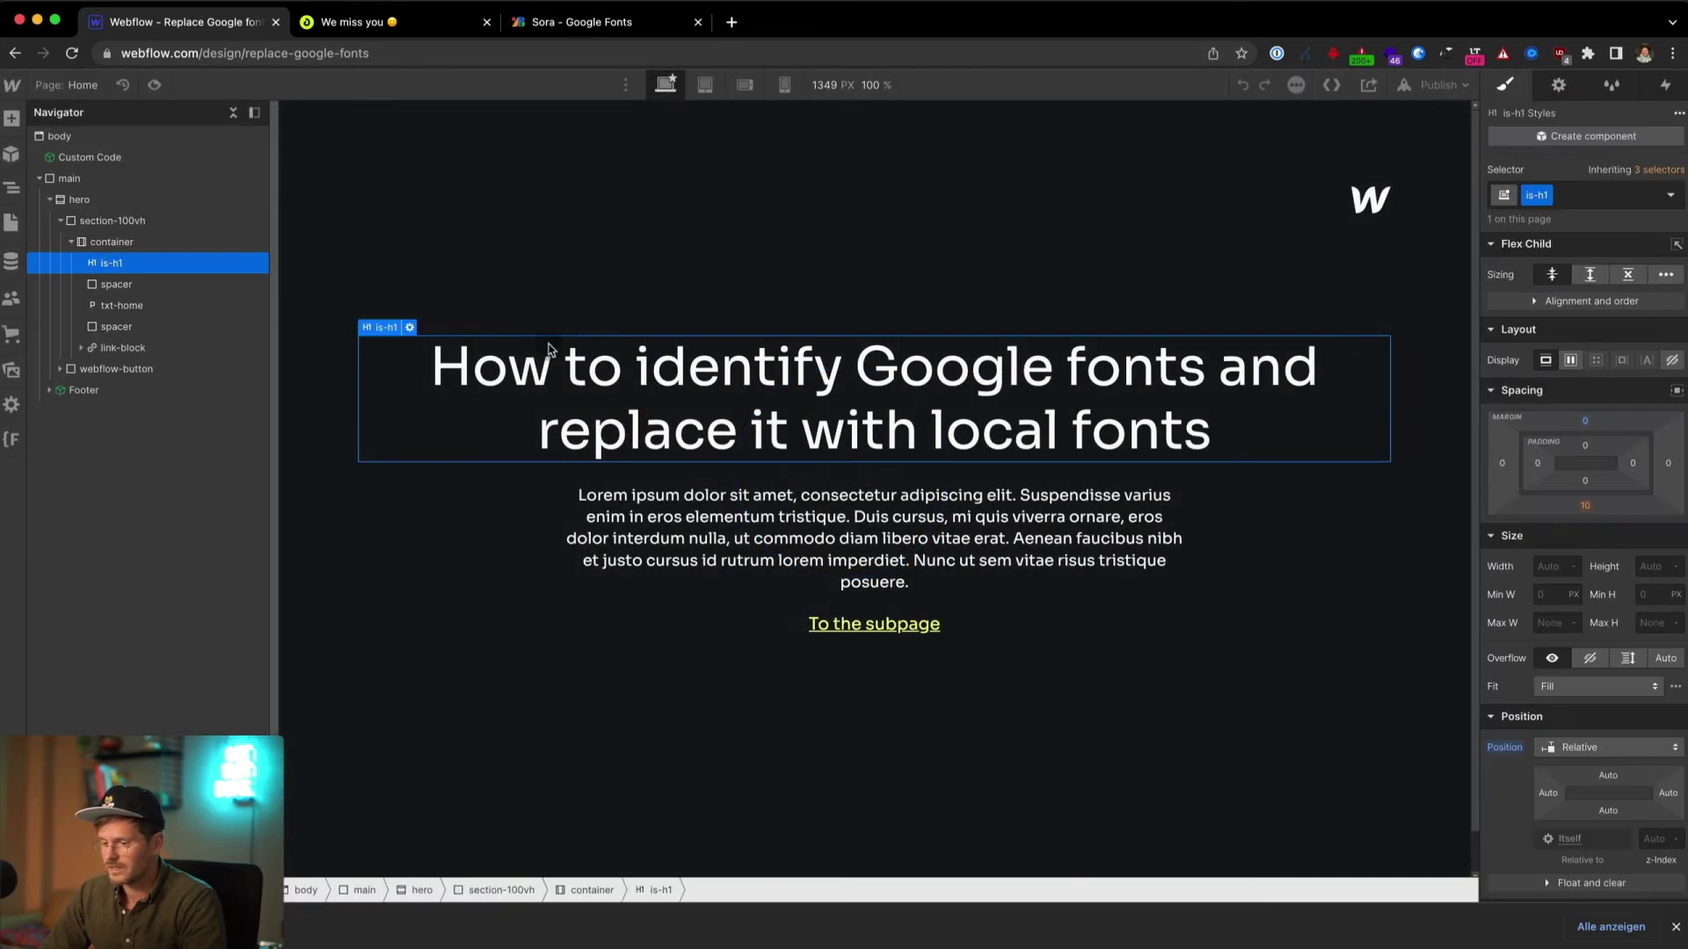
{"action": "scroll", "coordinate": [1569, 563], "scroll_direction": "down", "scroll_amount": 5}
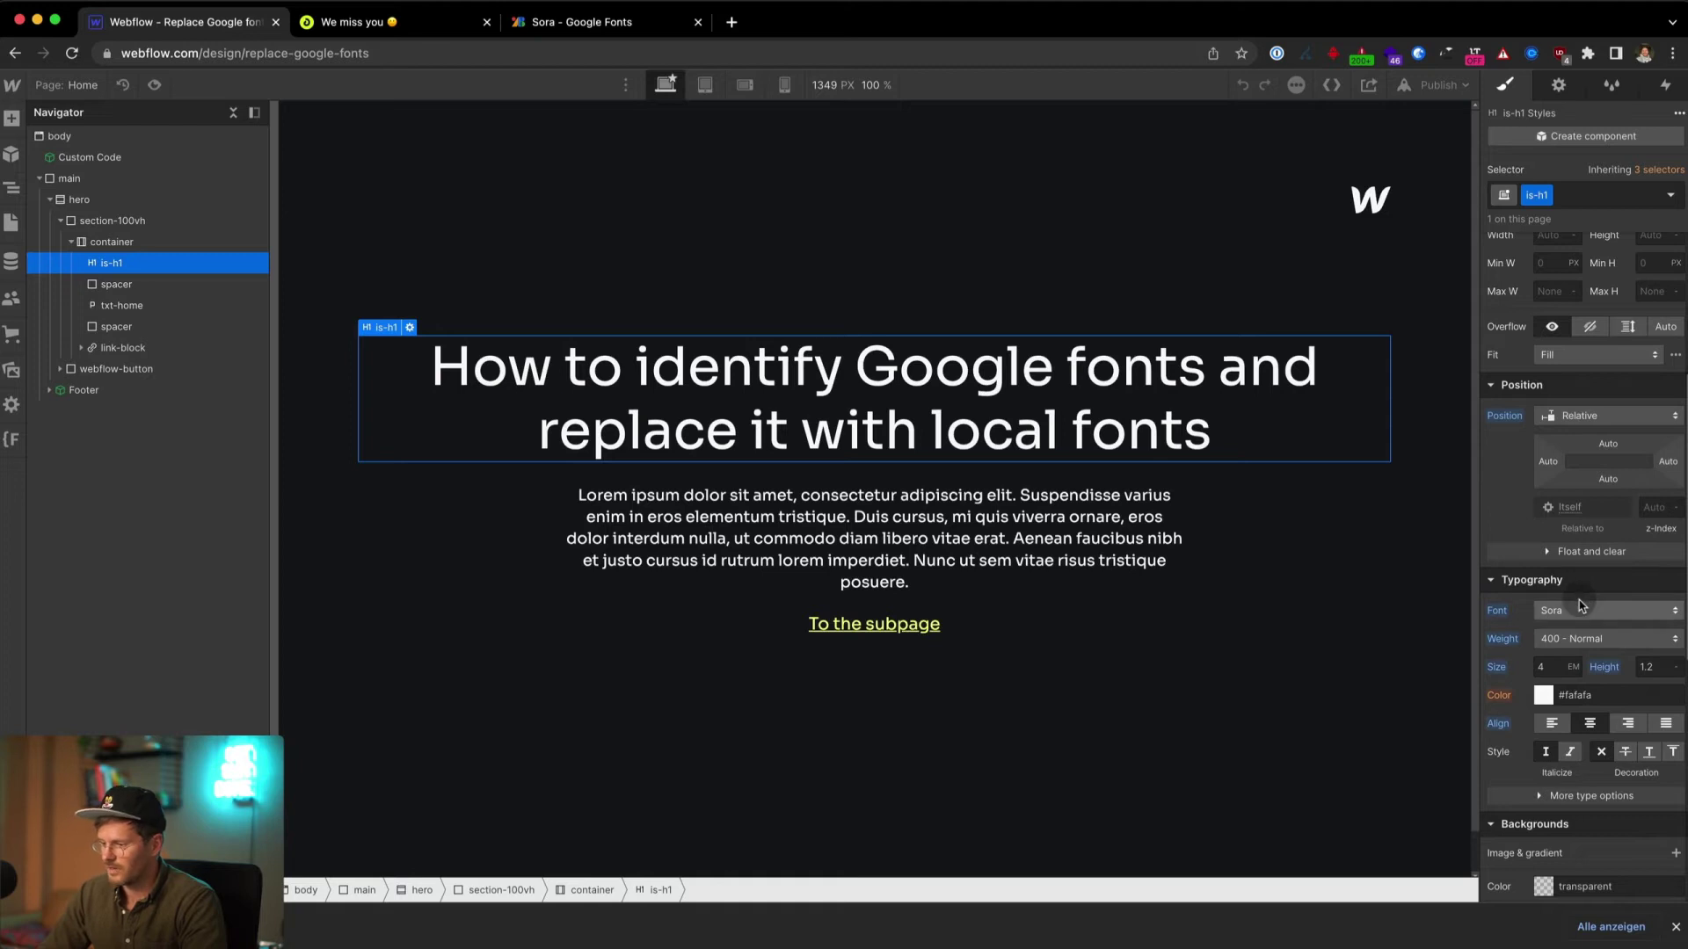
{"action": "left_click", "coordinate": [1439, 84]}
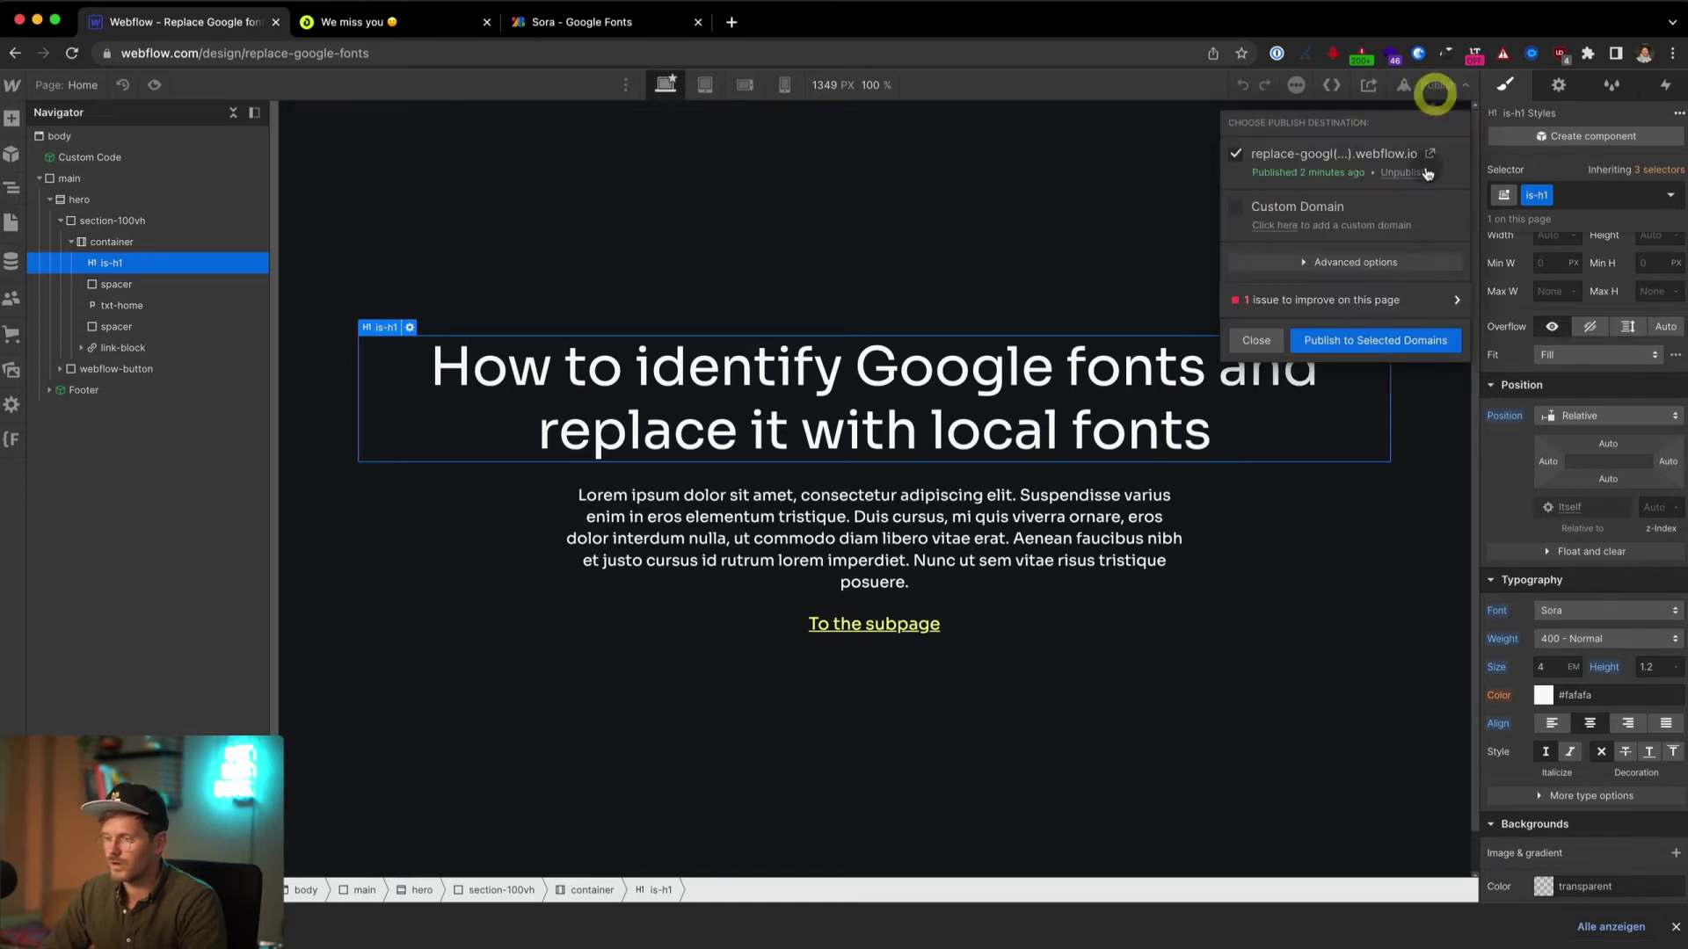
{"action": "left_click", "coordinate": [1422, 348]}
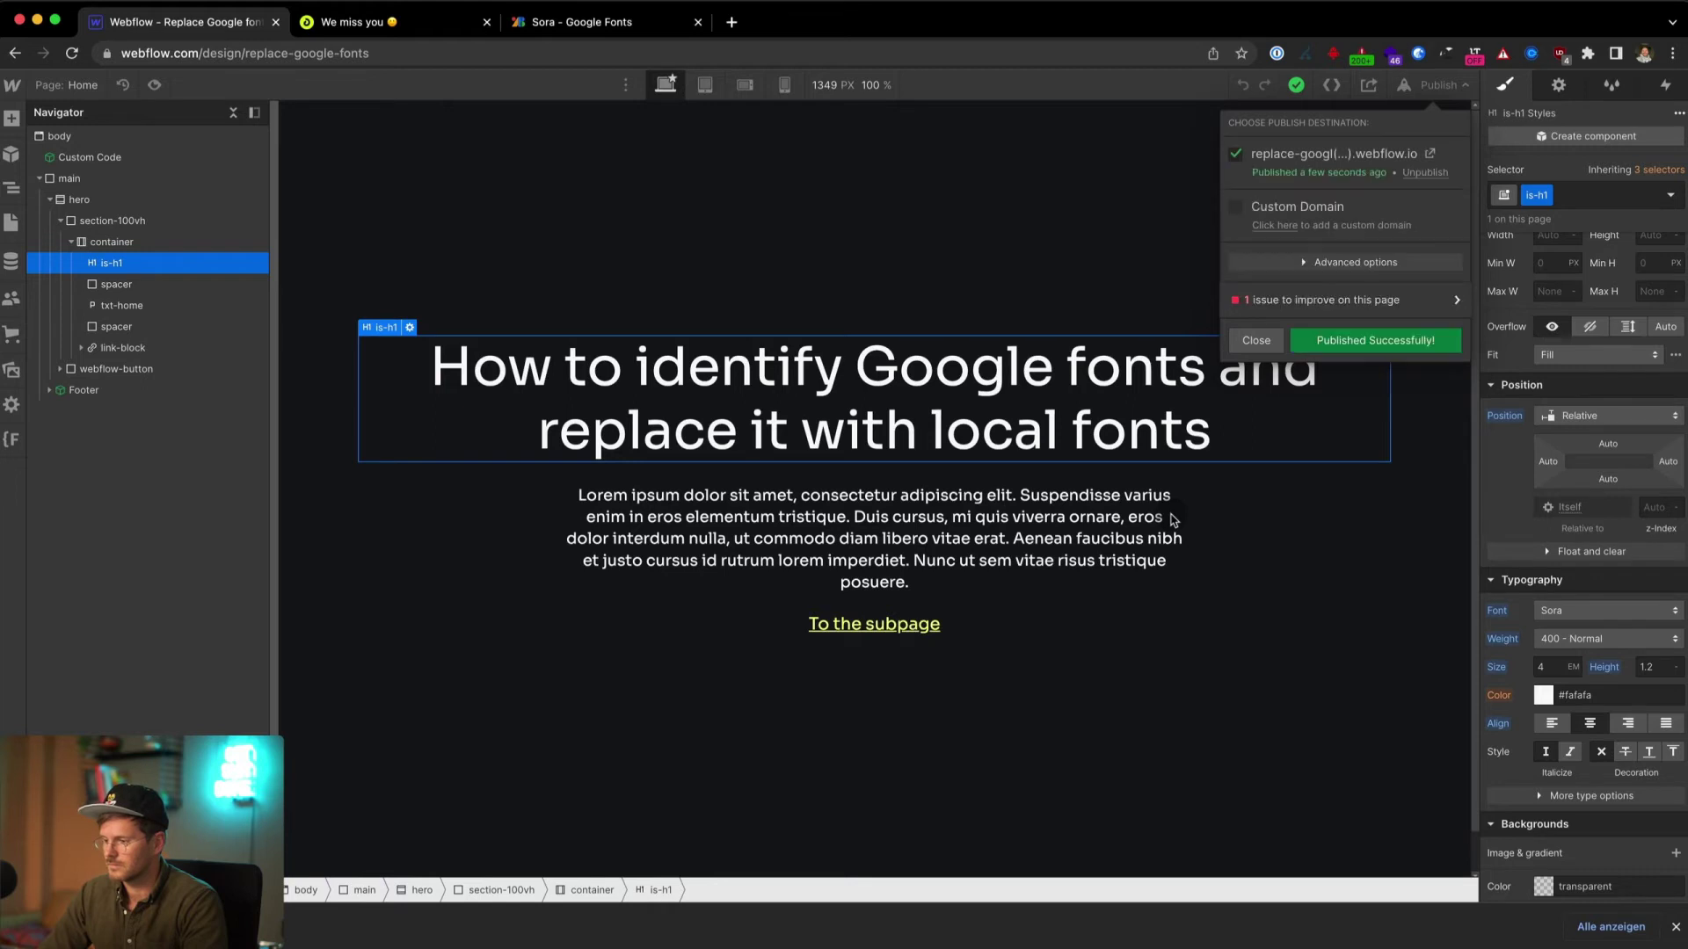
Step: Re-run the Google Fonts audit and pick out the .txt class still using Montserrat
{"action": "left_click", "coordinate": [372, 22]}
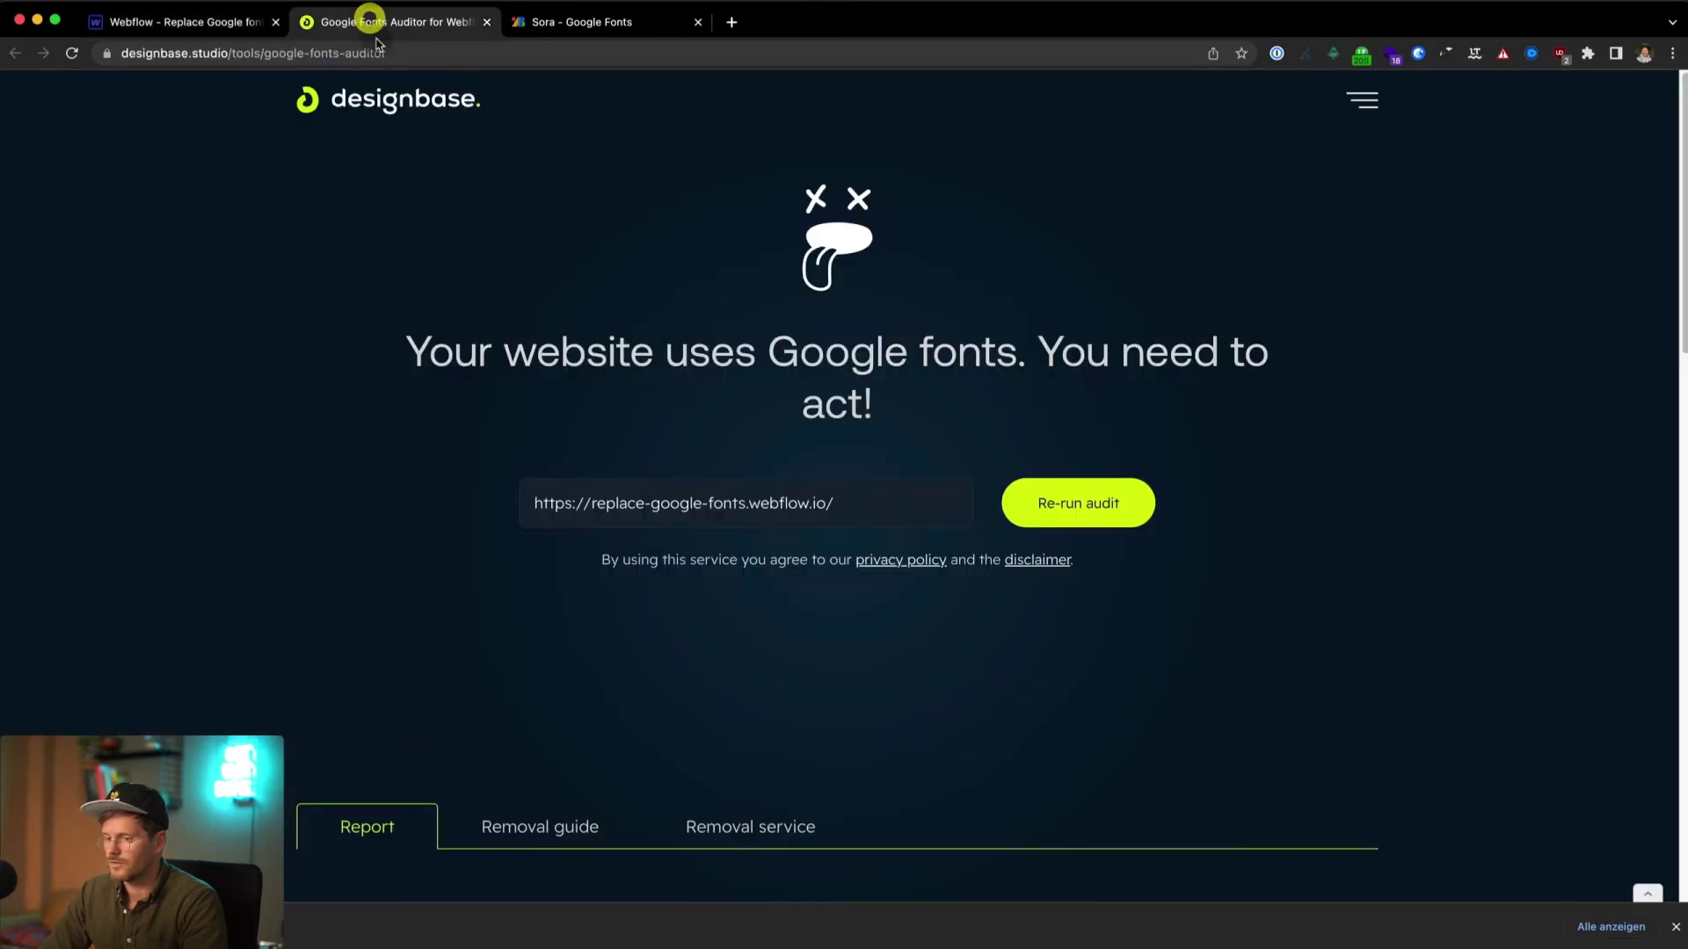
{"action": "left_click", "coordinate": [1071, 499]}
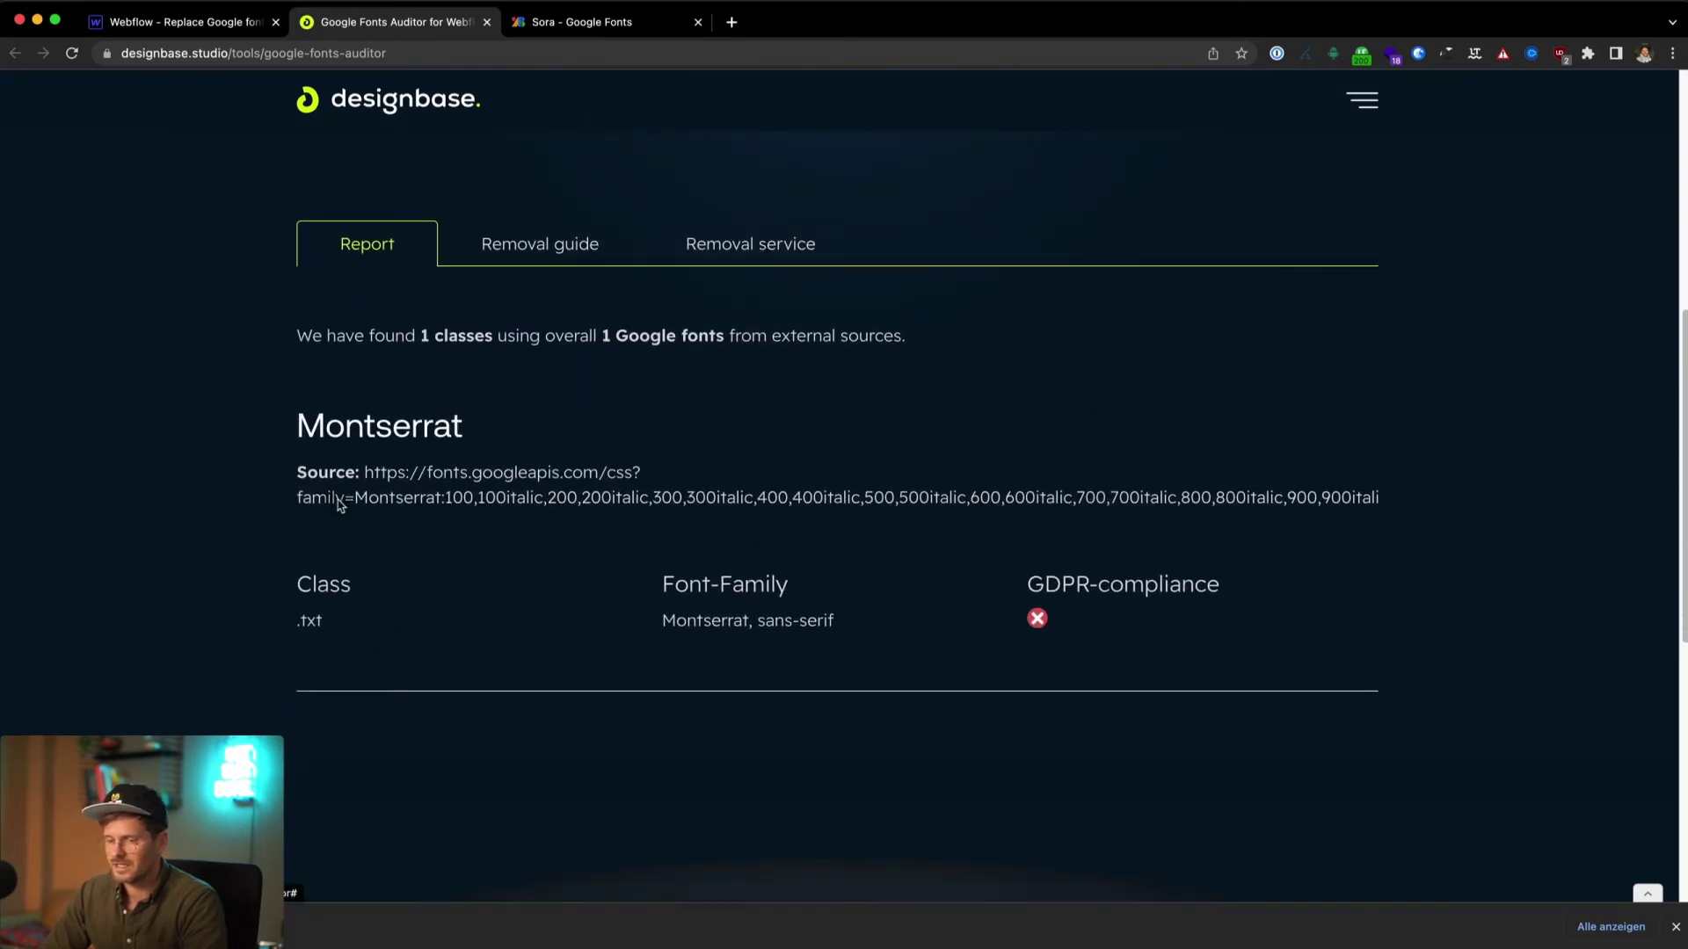
{"action": "scroll", "coordinate": [391, 647], "scroll_direction": "down", "scroll_amount": 2}
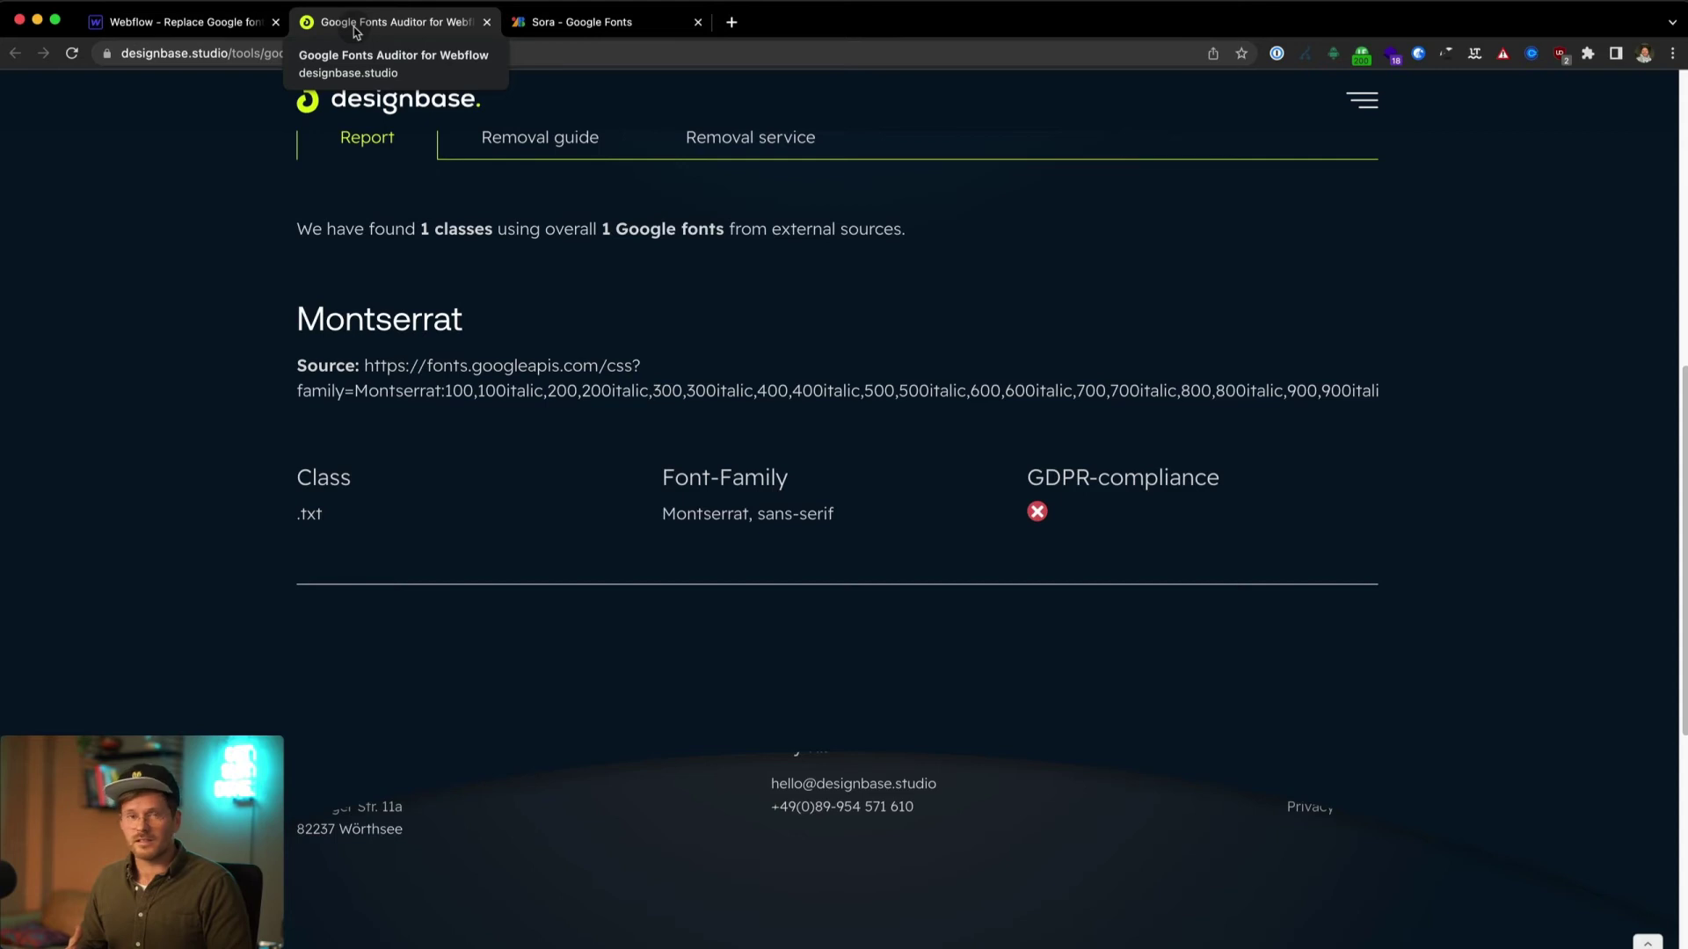
{"action": "double_click", "coordinate": [319, 513]}
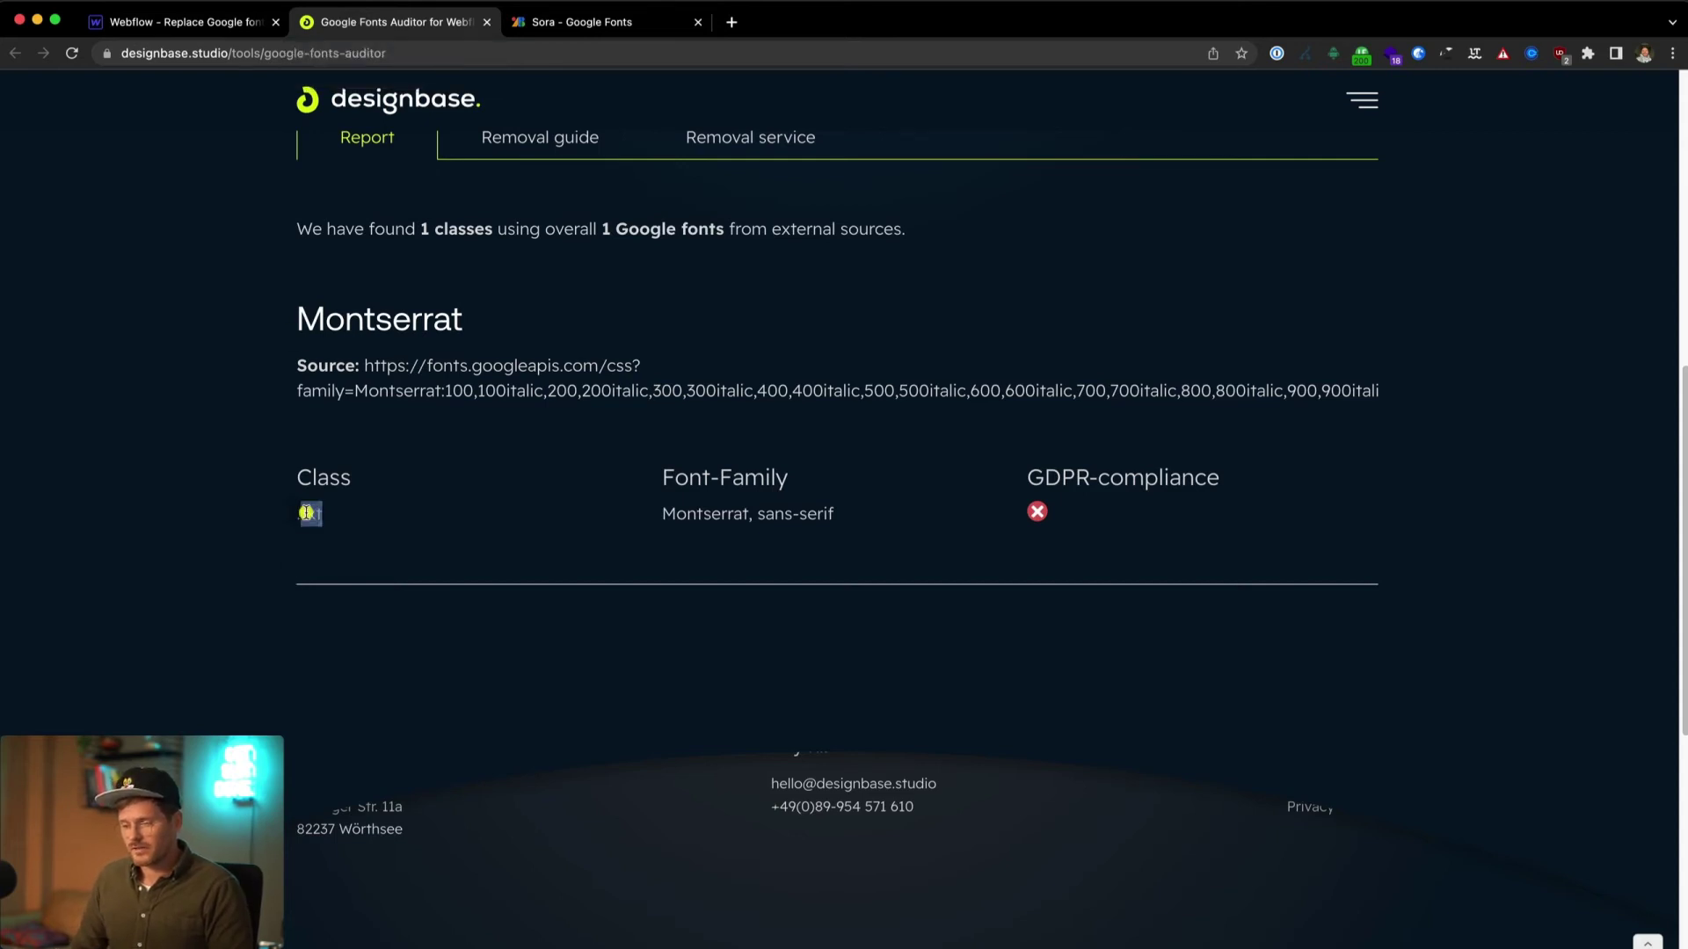
Step: Look up the txt class in the Style Manager and jump to the Subpage using it
{"action": "left_click", "coordinate": [150, 22]}
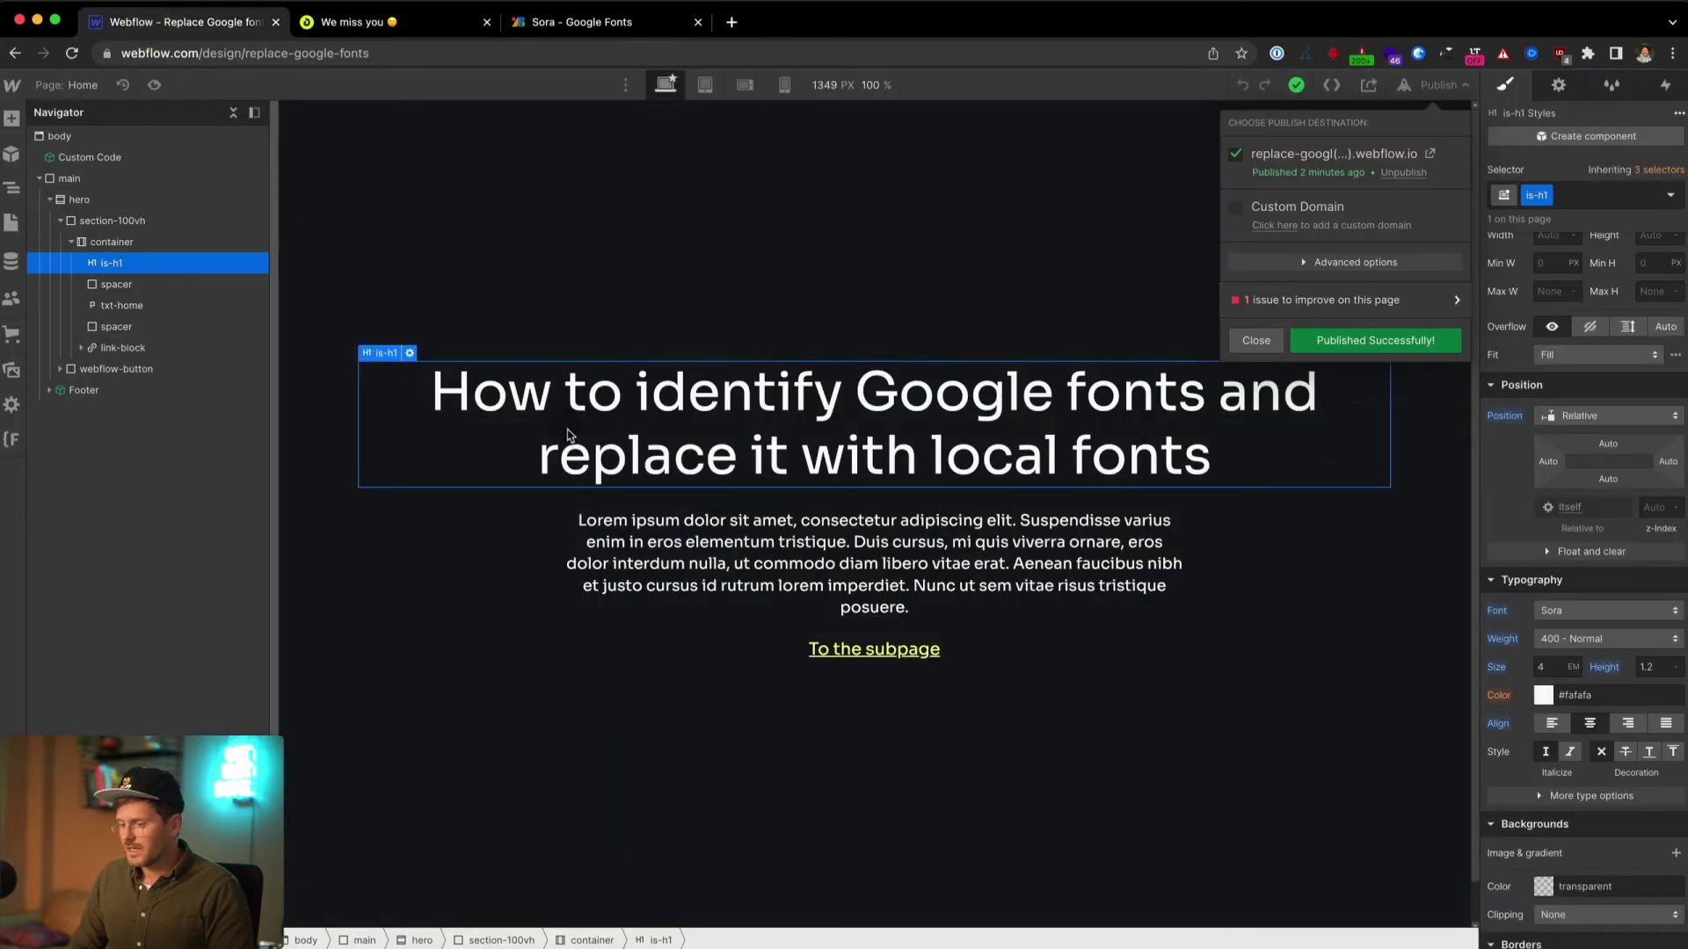
{"action": "left_click", "coordinate": [1063, 183]}
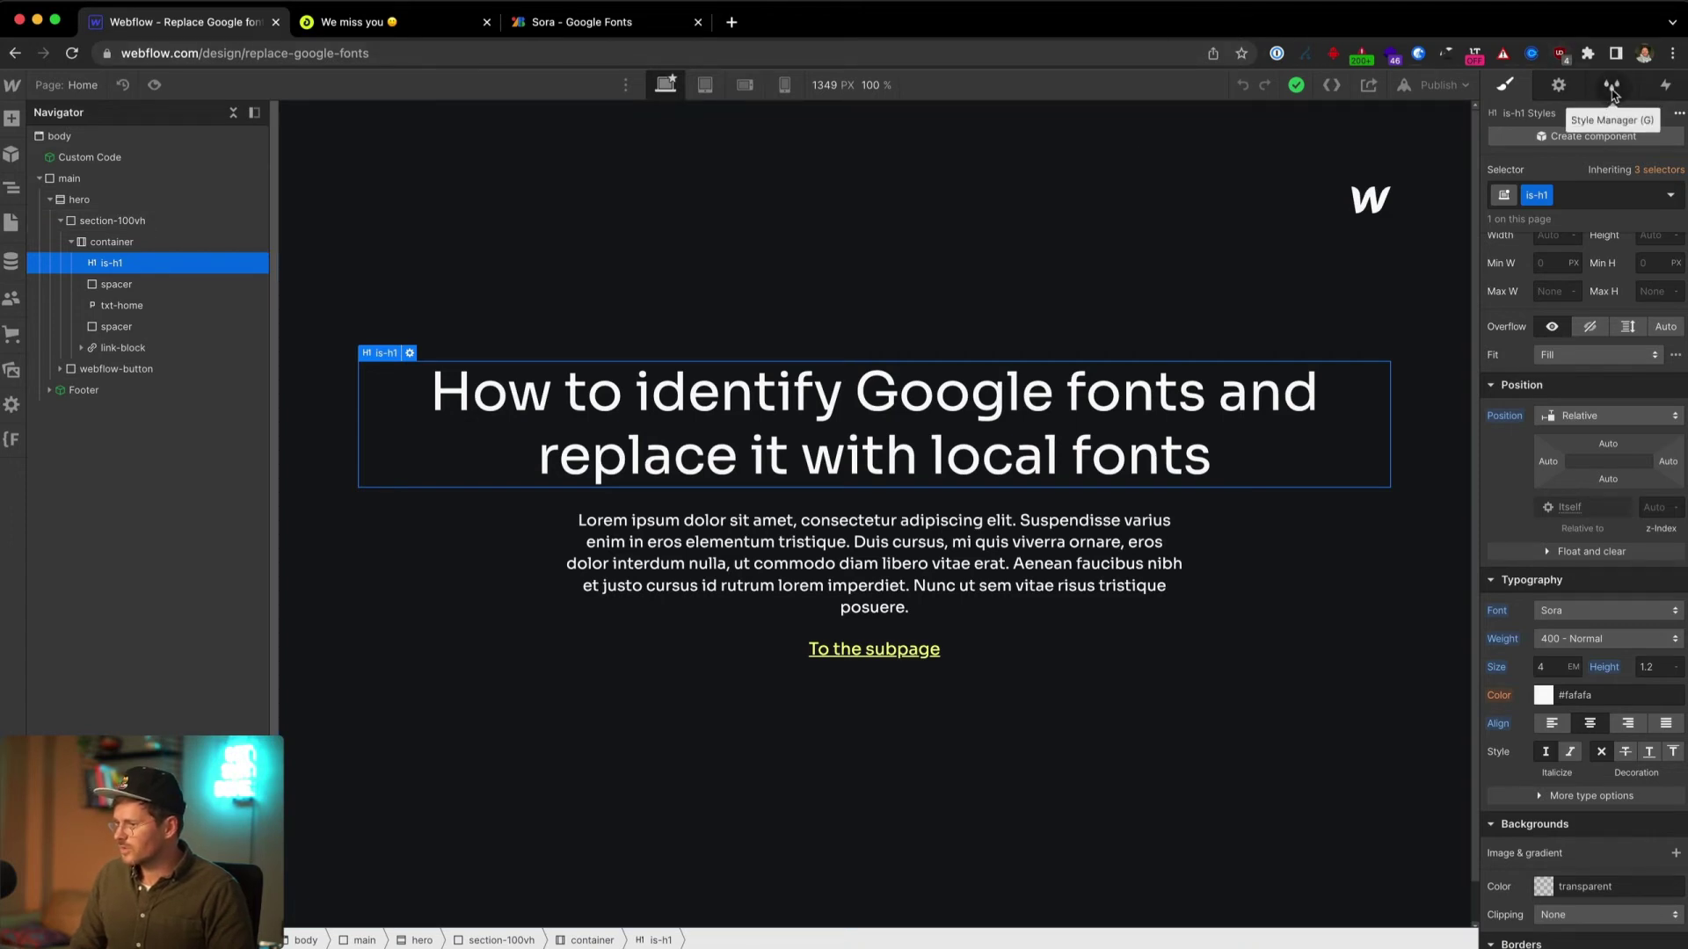
{"action": "left_click", "coordinate": [1613, 88]}
{"action": "left_click", "coordinate": [1551, 147]}
{"action": "type", "text": "tx"}
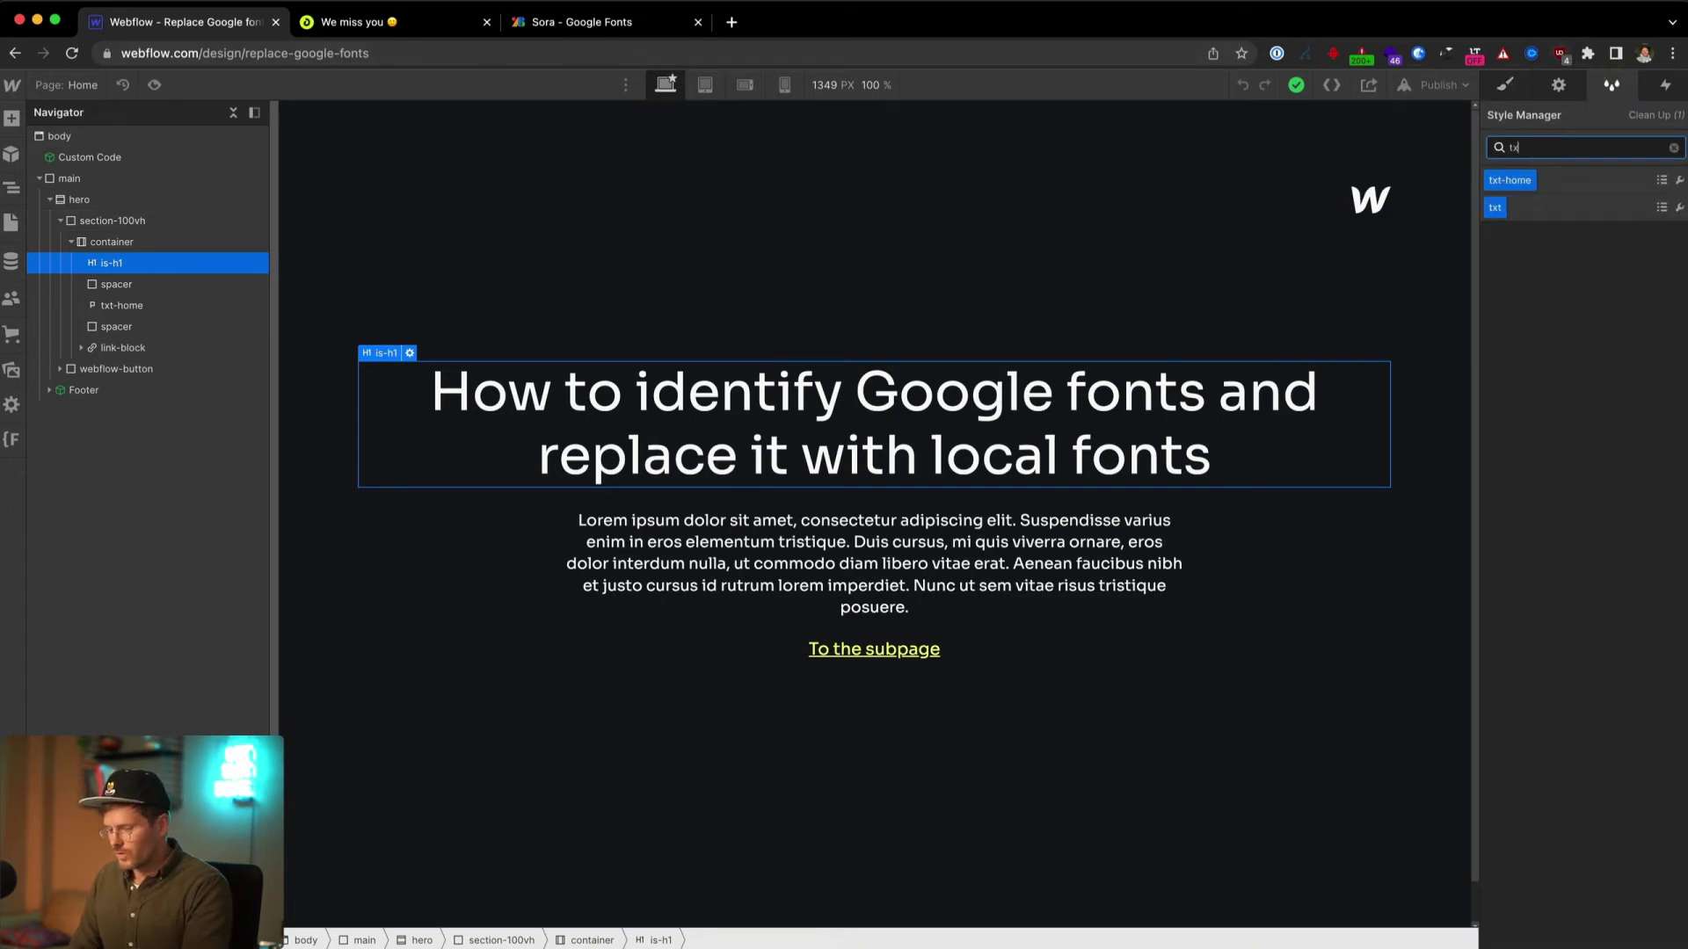
{"action": "type", "text": "t"}
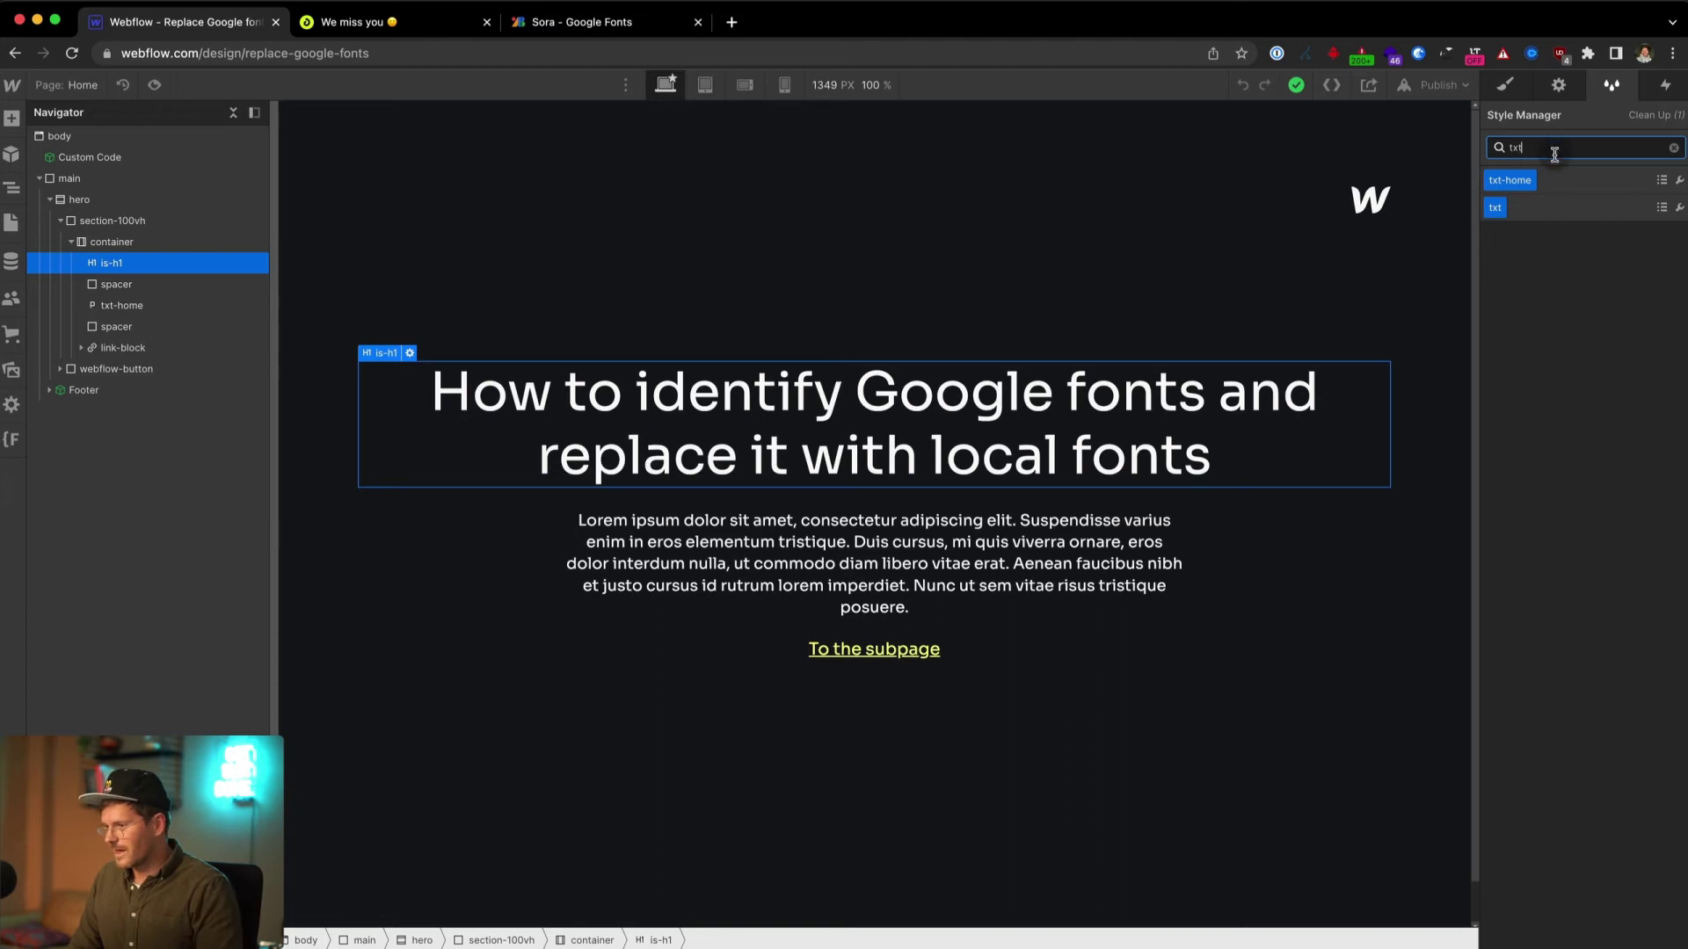
{"action": "left_click", "coordinate": [1664, 210]}
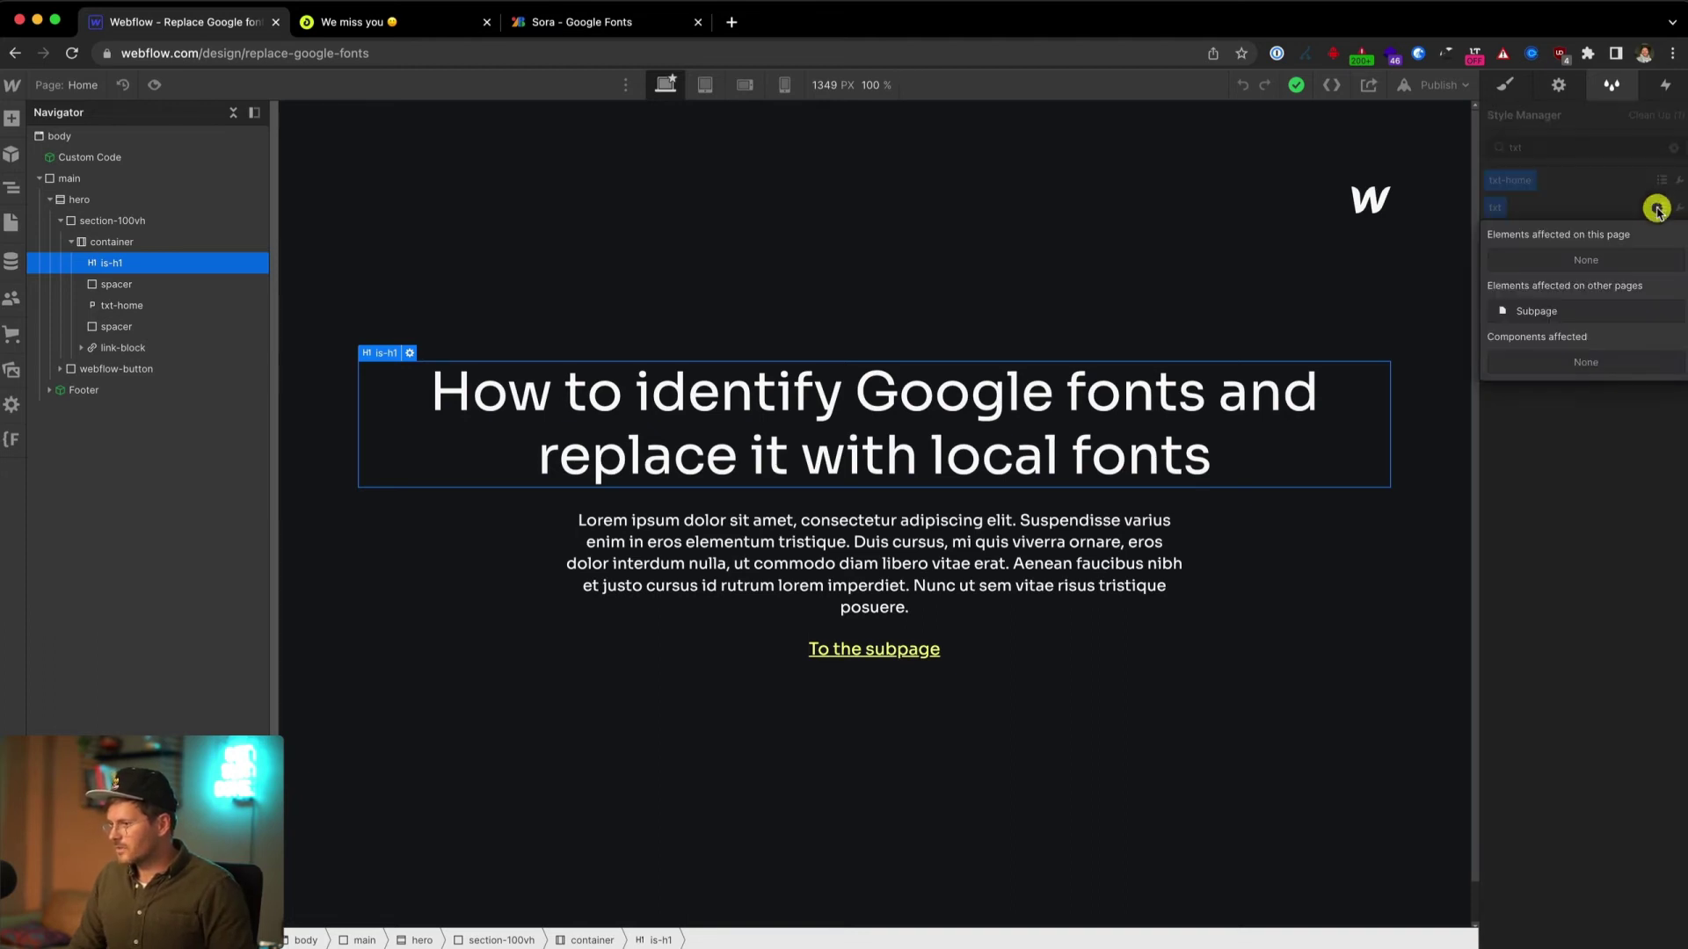
{"action": "left_click", "coordinate": [1538, 314]}
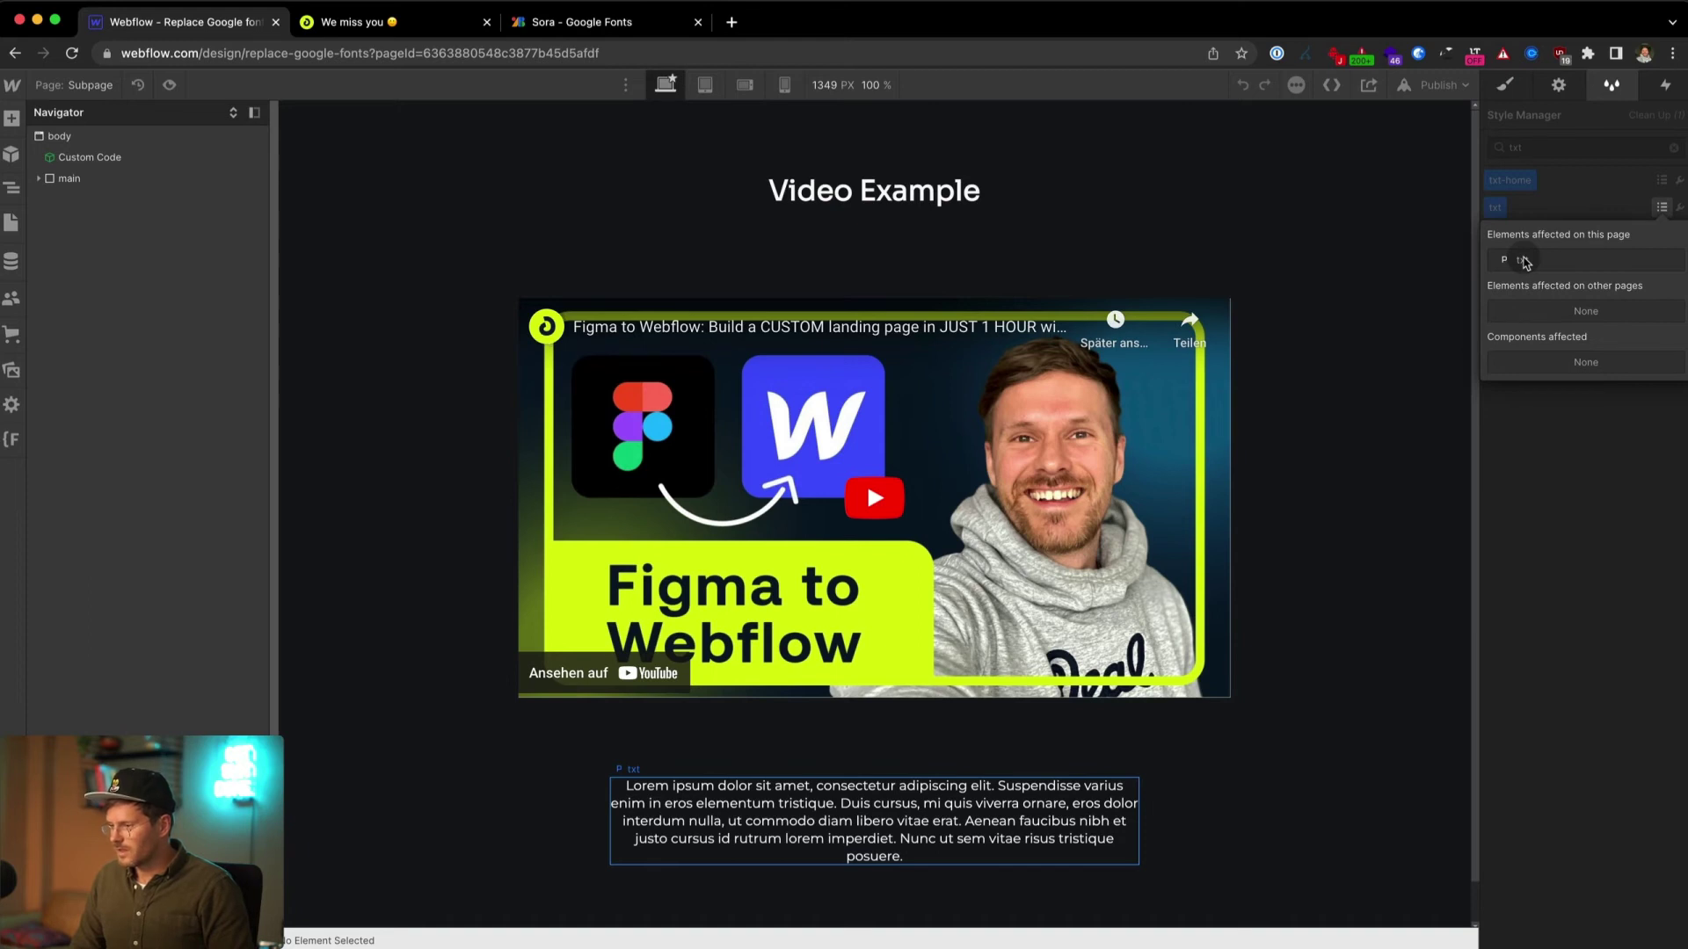
Step: Reset the .txt paragraph's Montserrat font so it inherits Sora from the body
{"action": "left_click", "coordinate": [866, 831]}
{"action": "scroll", "coordinate": [858, 842], "scroll_direction": "down", "scroll_amount": 1}
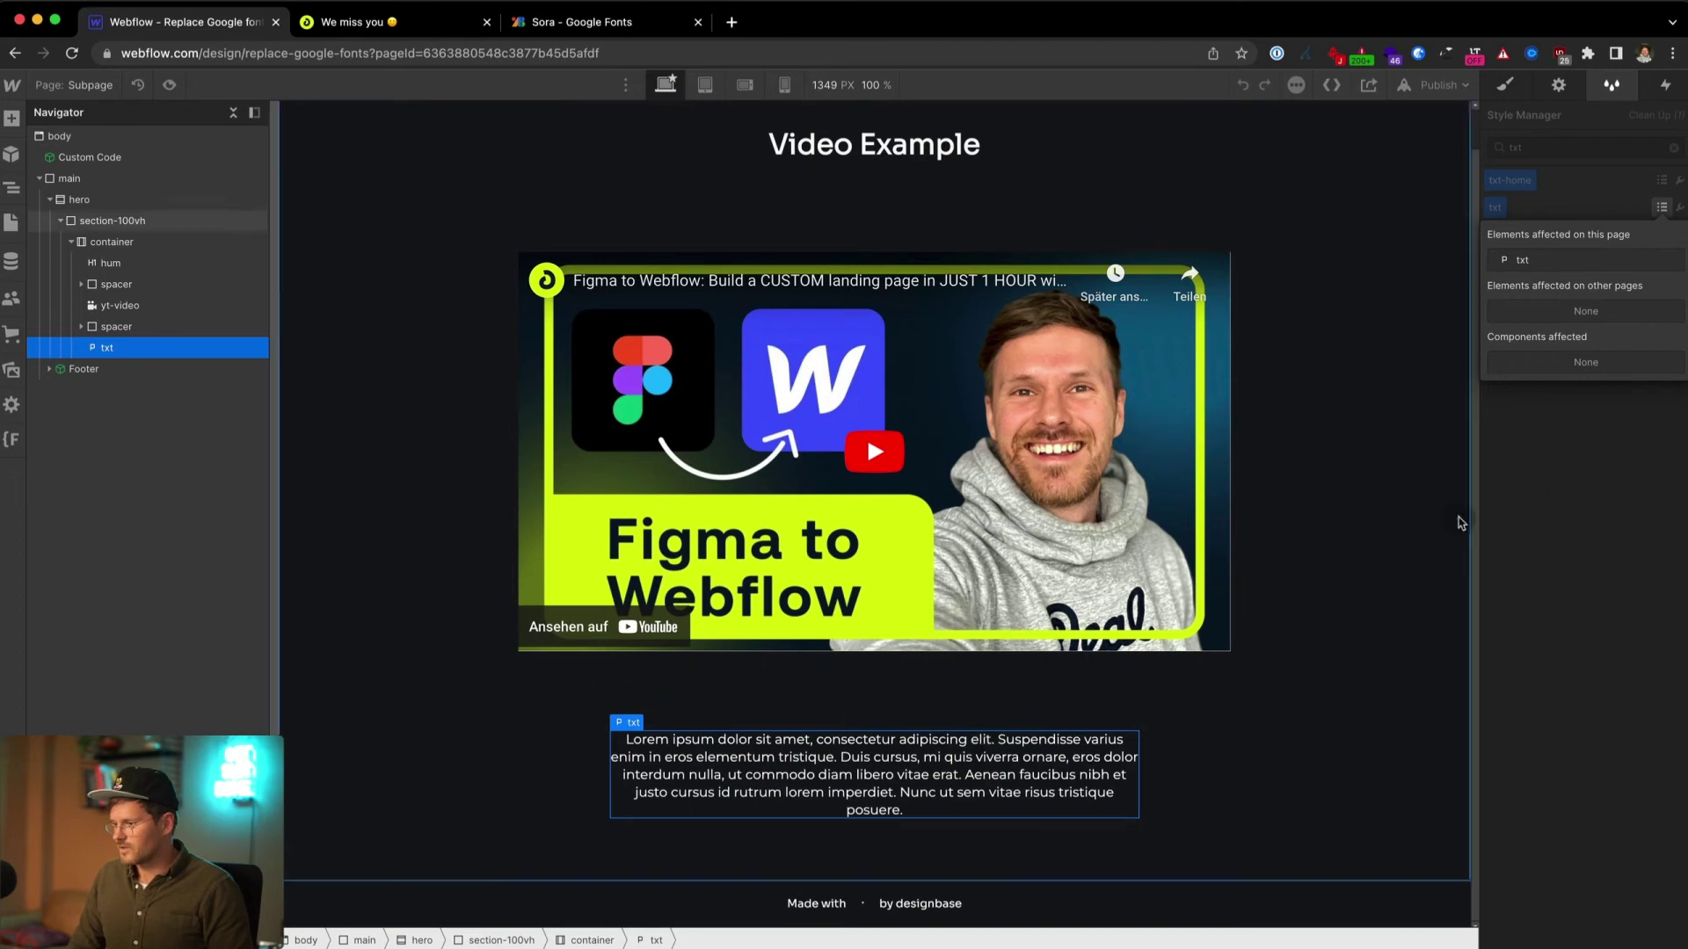
{"action": "left_click", "coordinate": [1498, 91]}
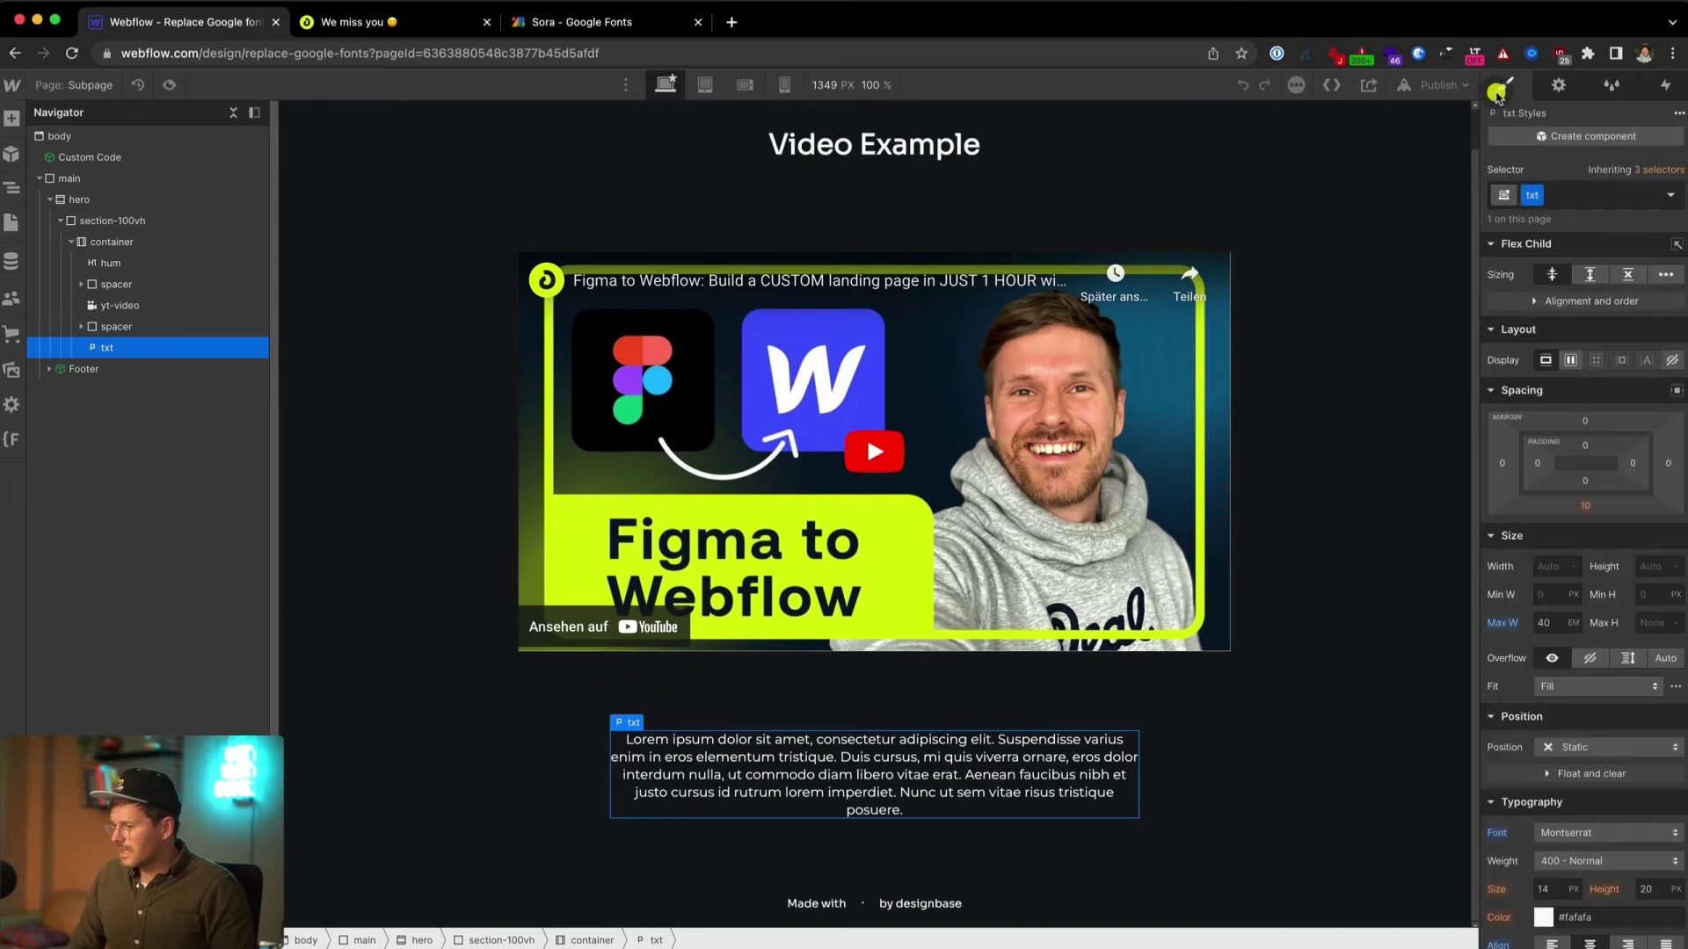
{"action": "scroll", "coordinate": [1600, 730], "scroll_direction": "down", "scroll_amount": 3}
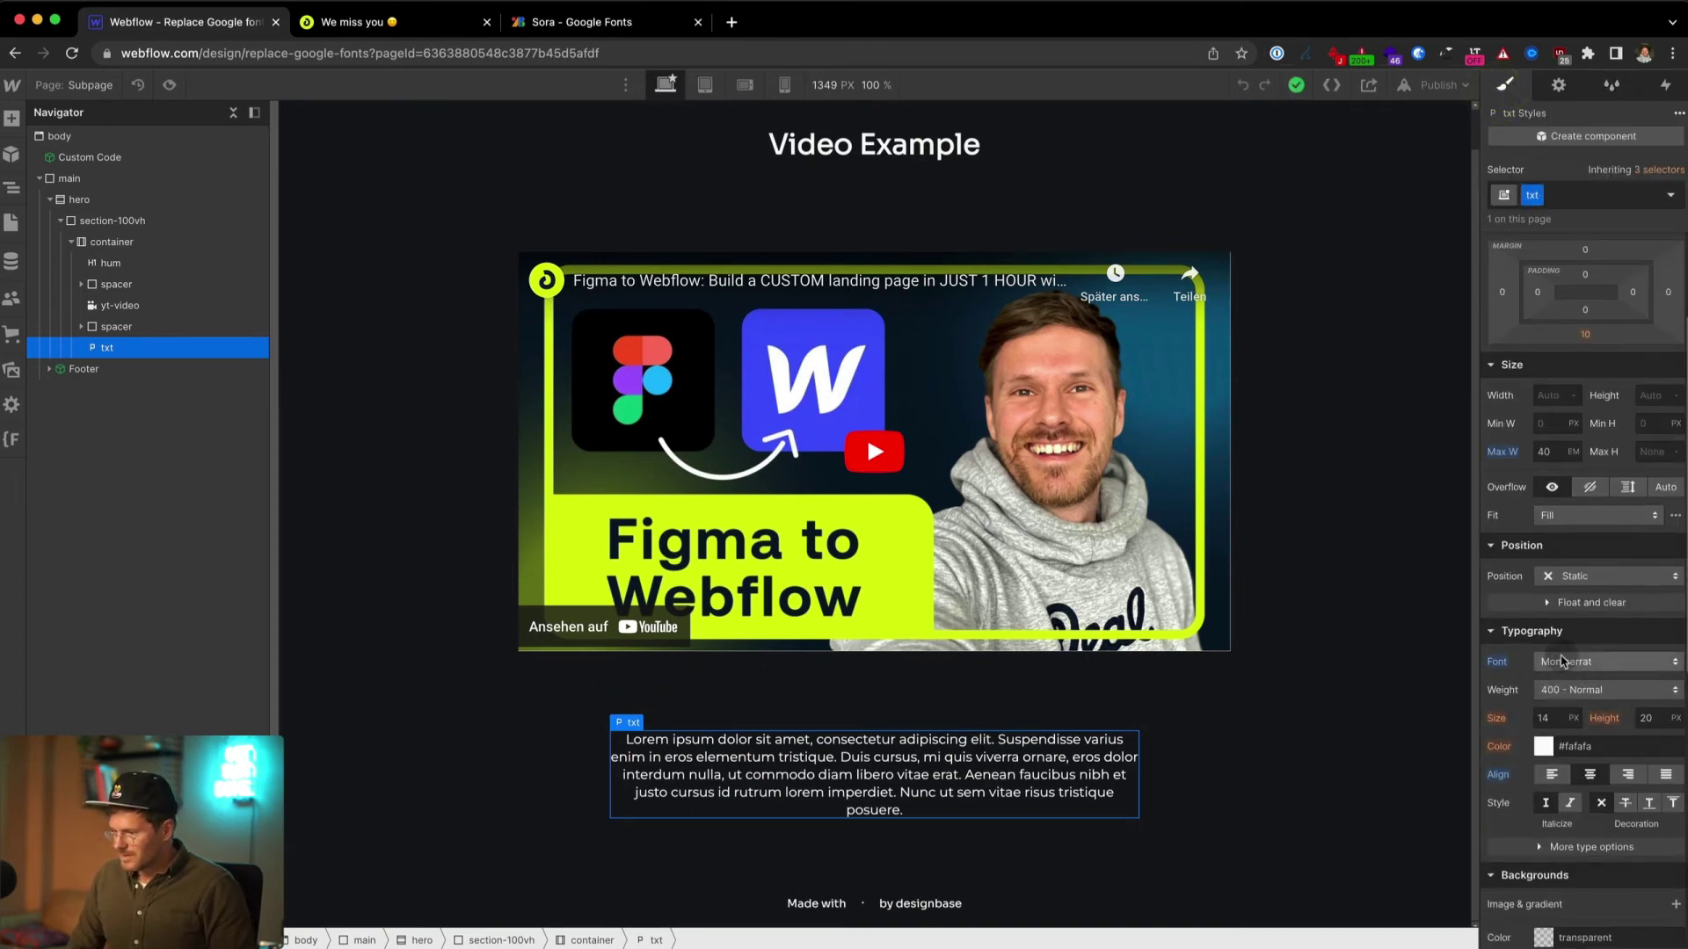
{"action": "left_click", "coordinate": [1499, 667]}
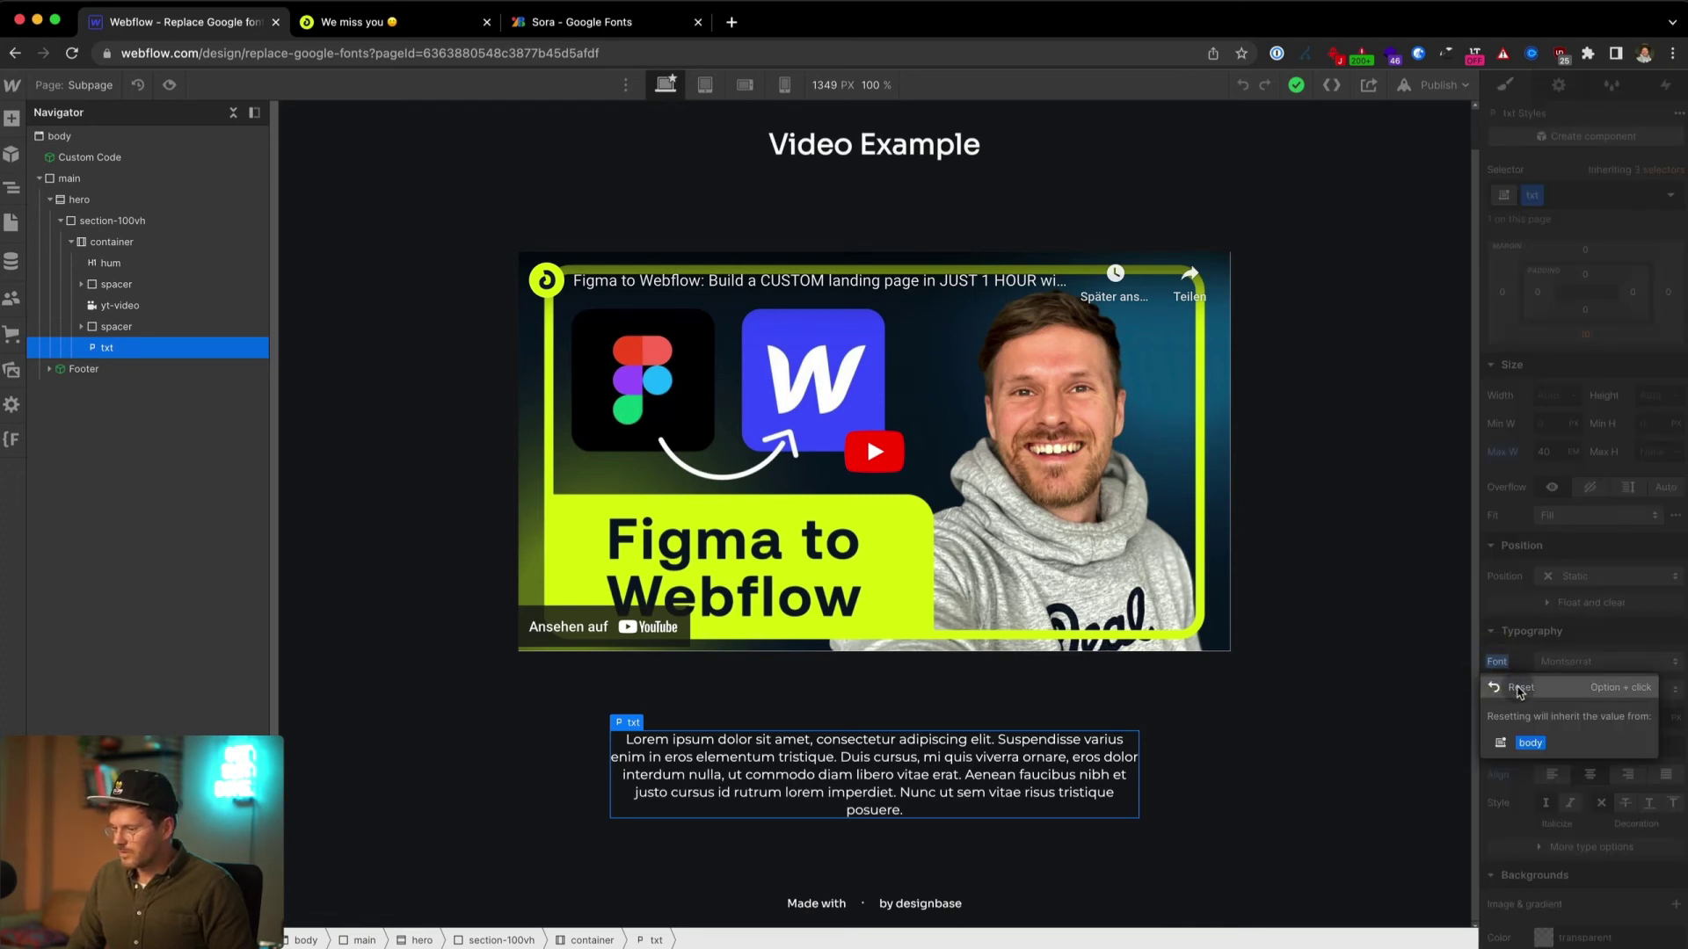
{"action": "left_click", "coordinate": [1518, 690]}
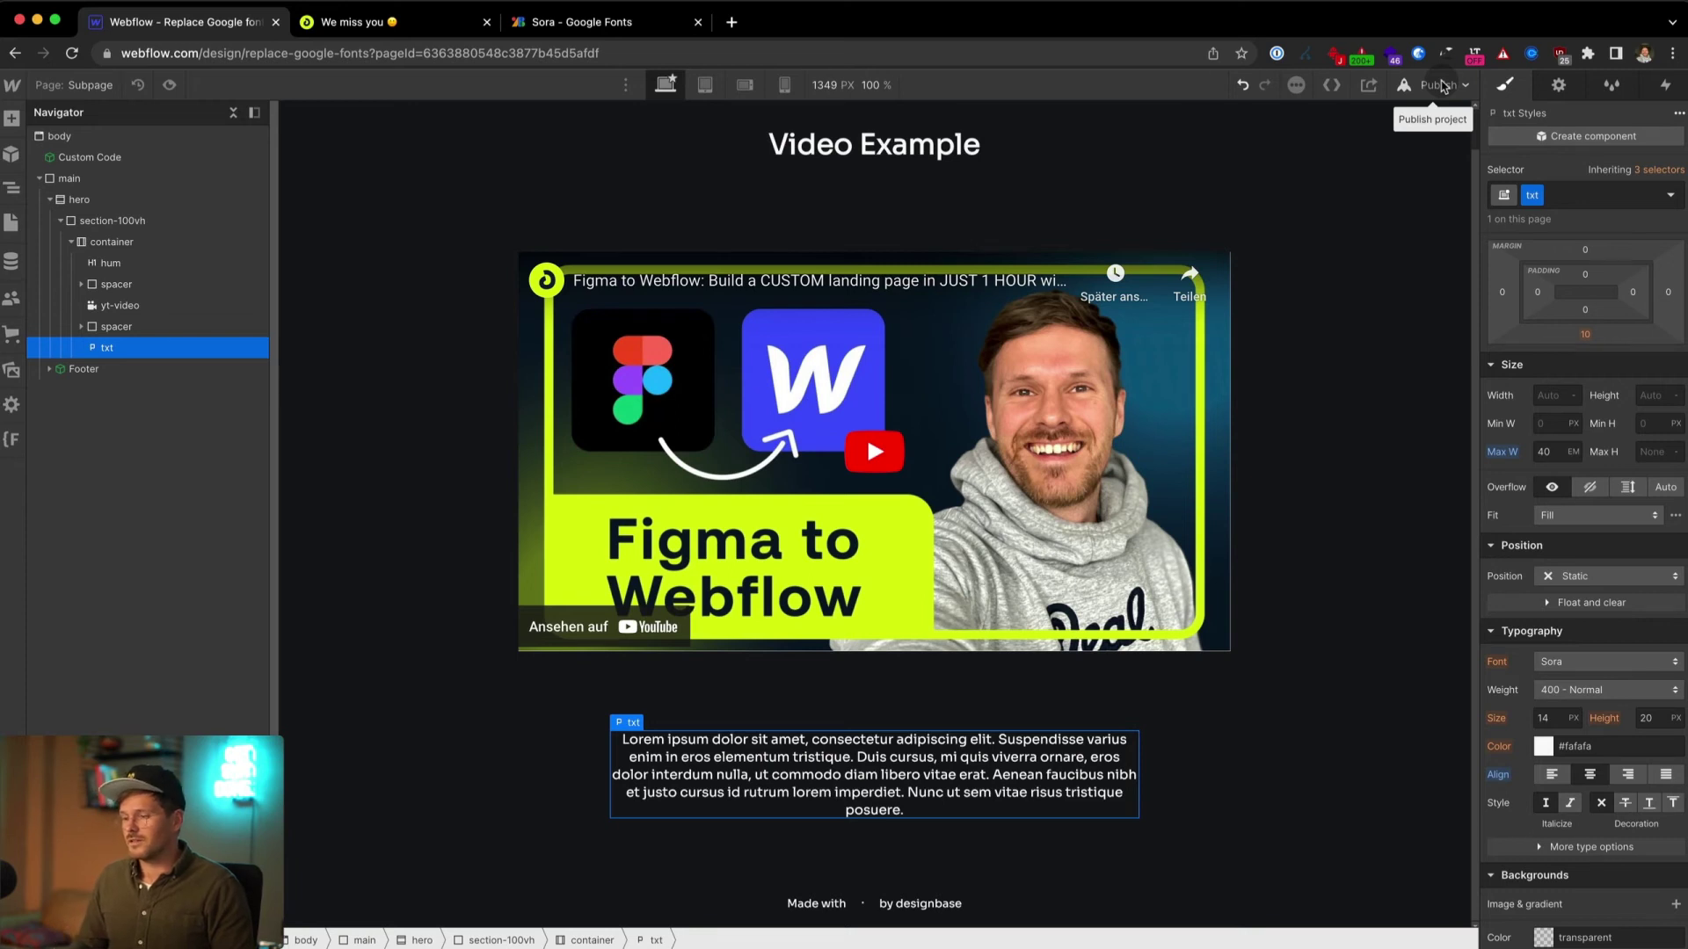
Step: Check the Sora Google Fonts page and the auditor report's txt class entry
{"action": "left_click", "coordinate": [519, 21]}
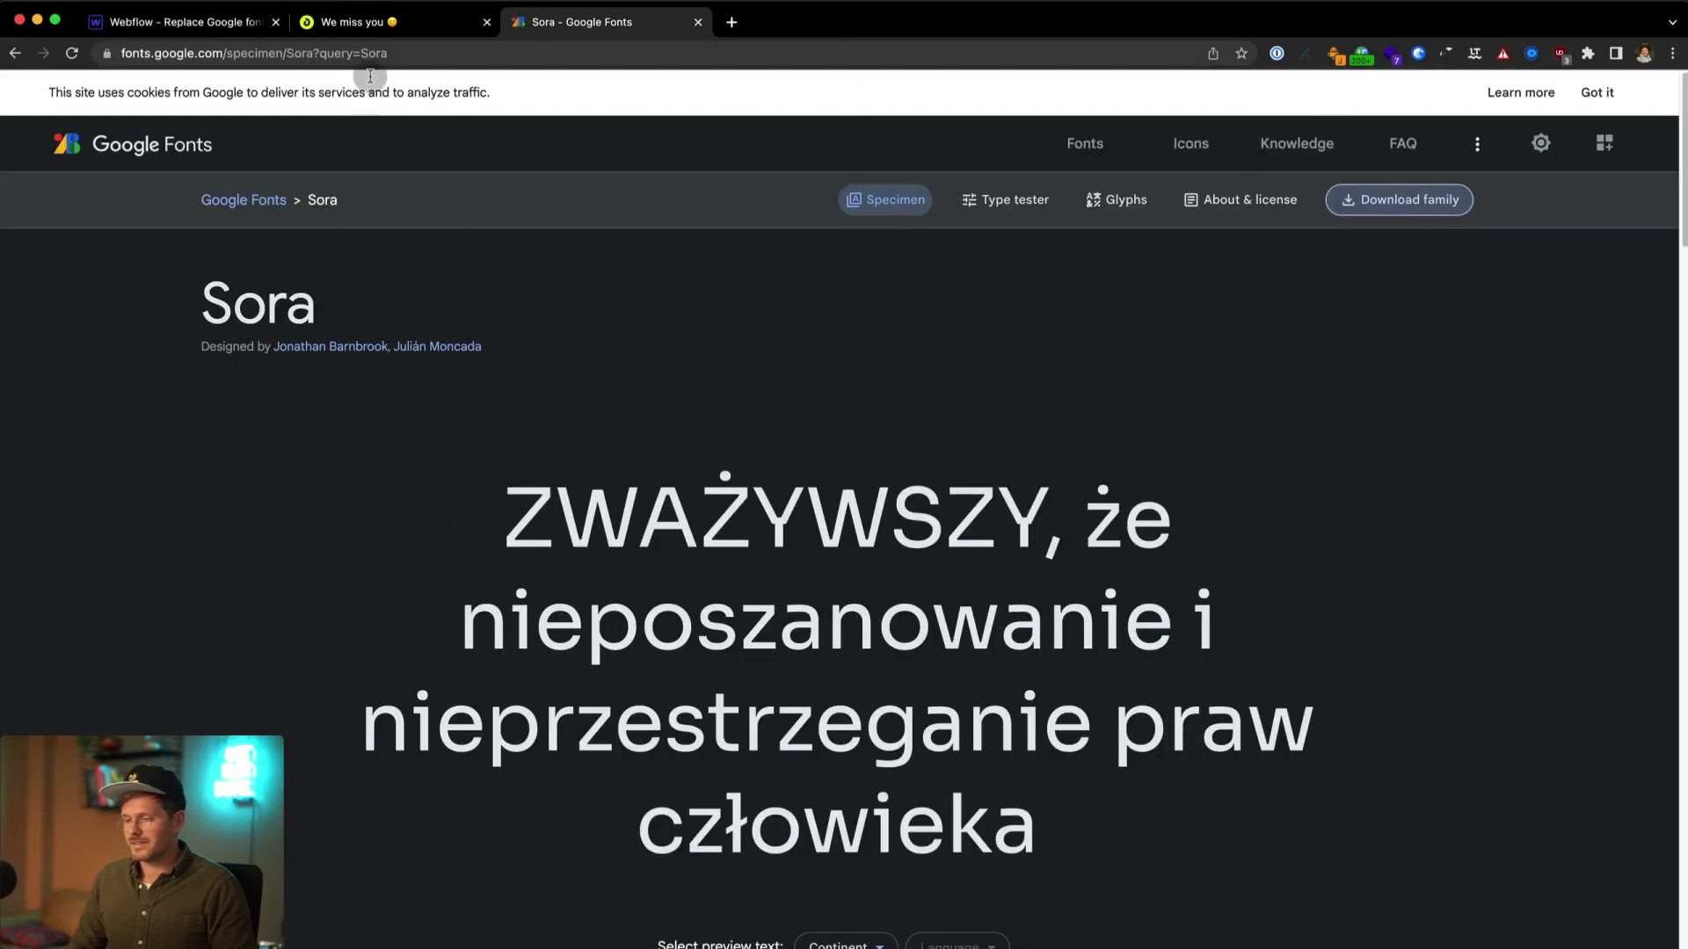
{"action": "left_click", "coordinate": [369, 21]}
{"action": "right_click", "coordinate": [571, 522]}
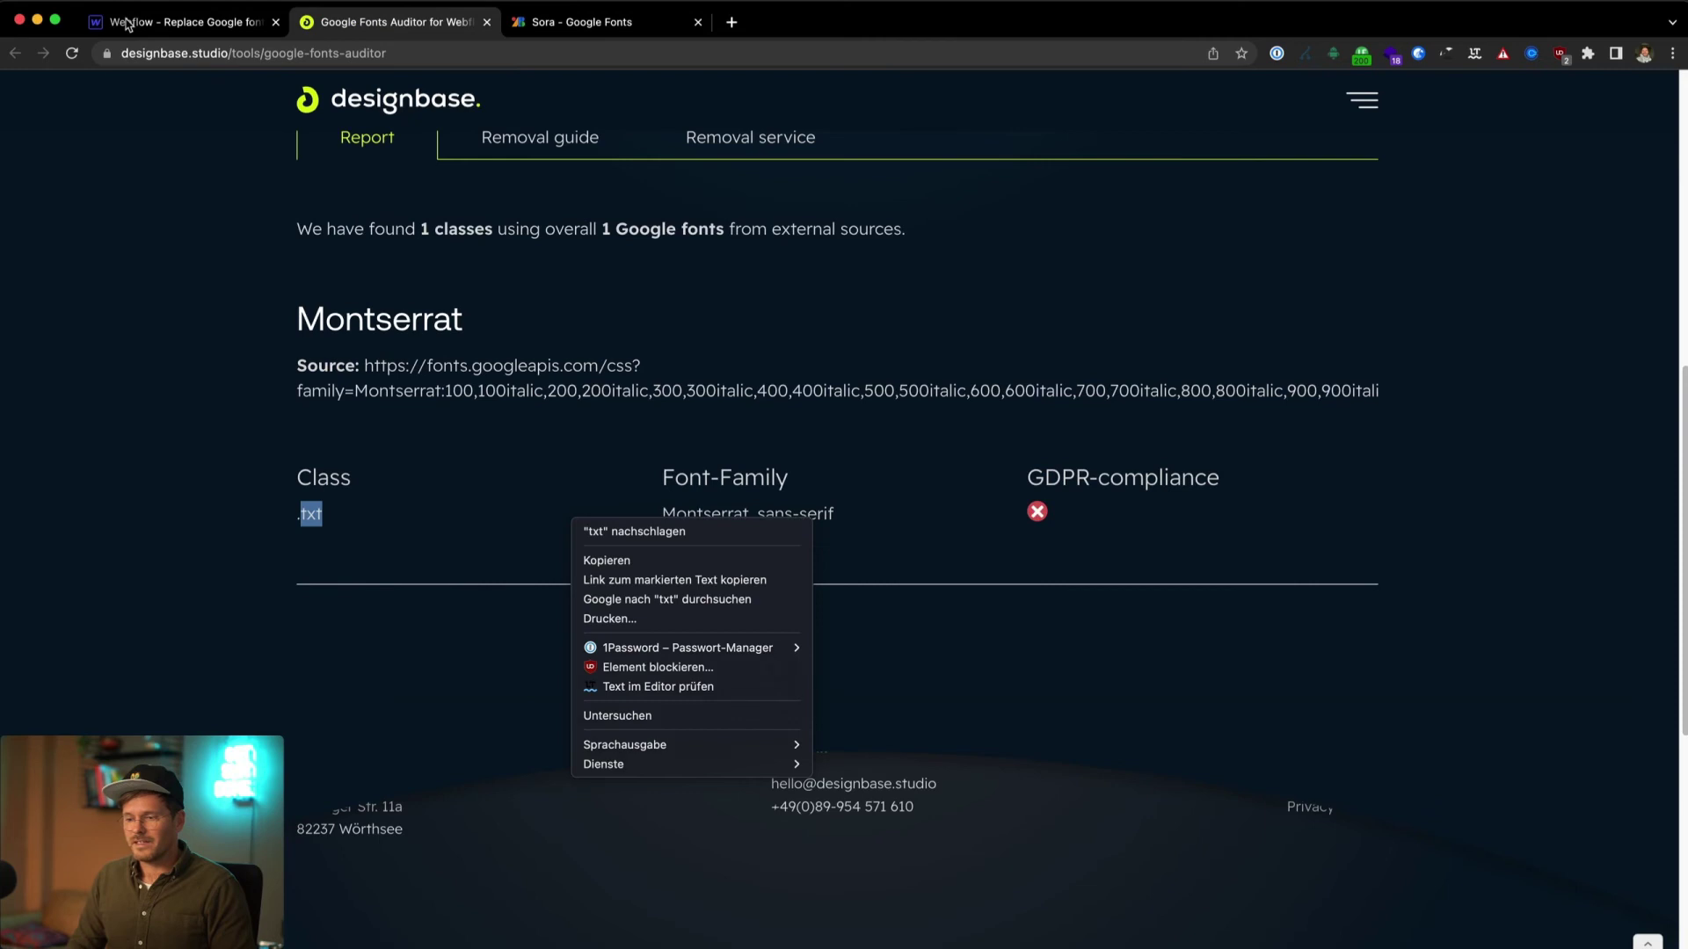
{"action": "left_click", "coordinate": [128, 25]}
Step: Republish the Webflow site with the Sora font to the selected domain
{"action": "left_click", "coordinate": [161, 26]}
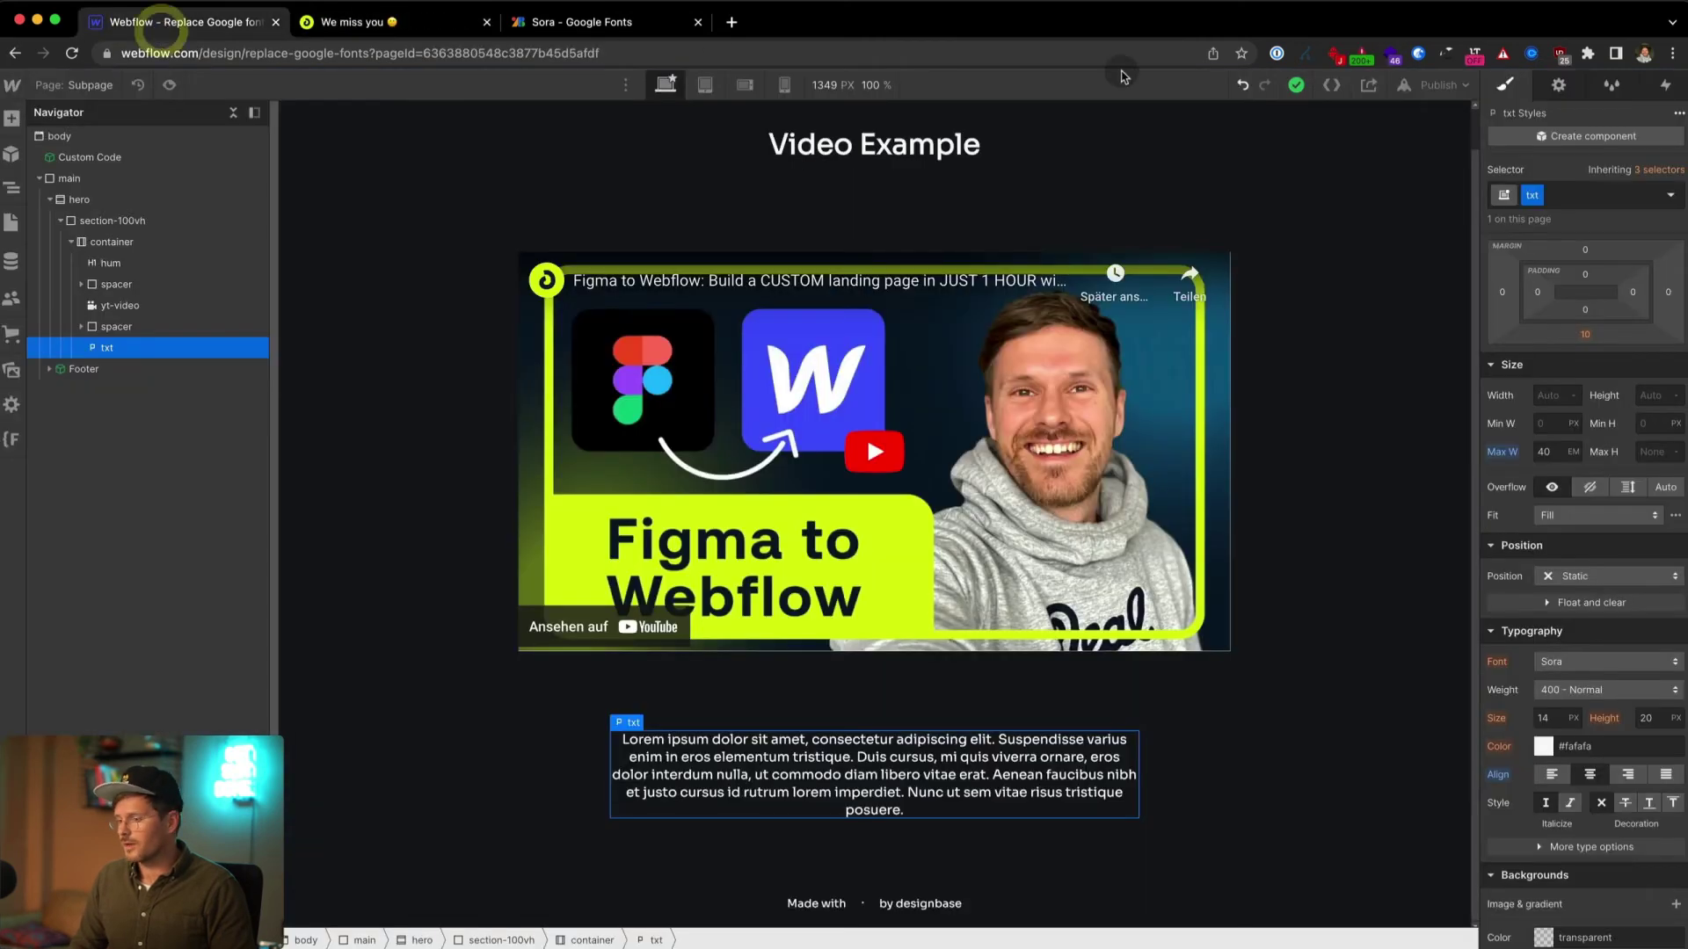
{"action": "left_click", "coordinate": [1441, 84]}
{"action": "left_click", "coordinate": [1408, 304]}
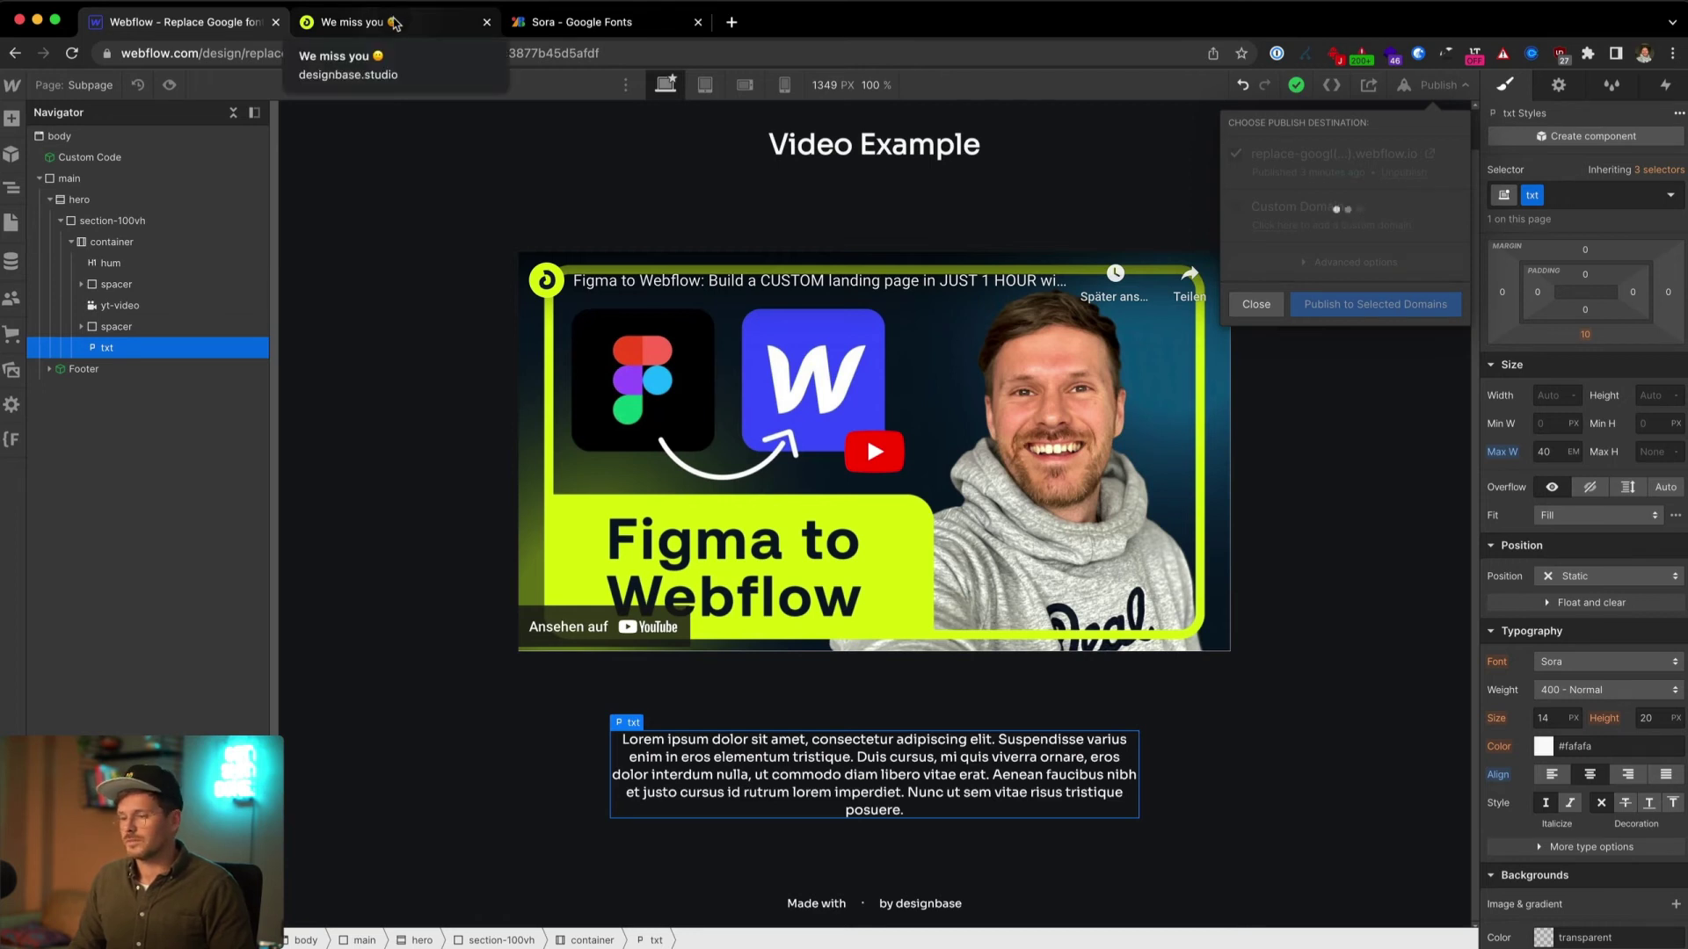
Step: Re-run the Google Fonts audit on the published replace-google-fonts.webflow.io site
{"action": "left_click", "coordinate": [394, 23]}
{"action": "scroll", "coordinate": [761, 323], "scroll_direction": "up", "scroll_amount": 5}
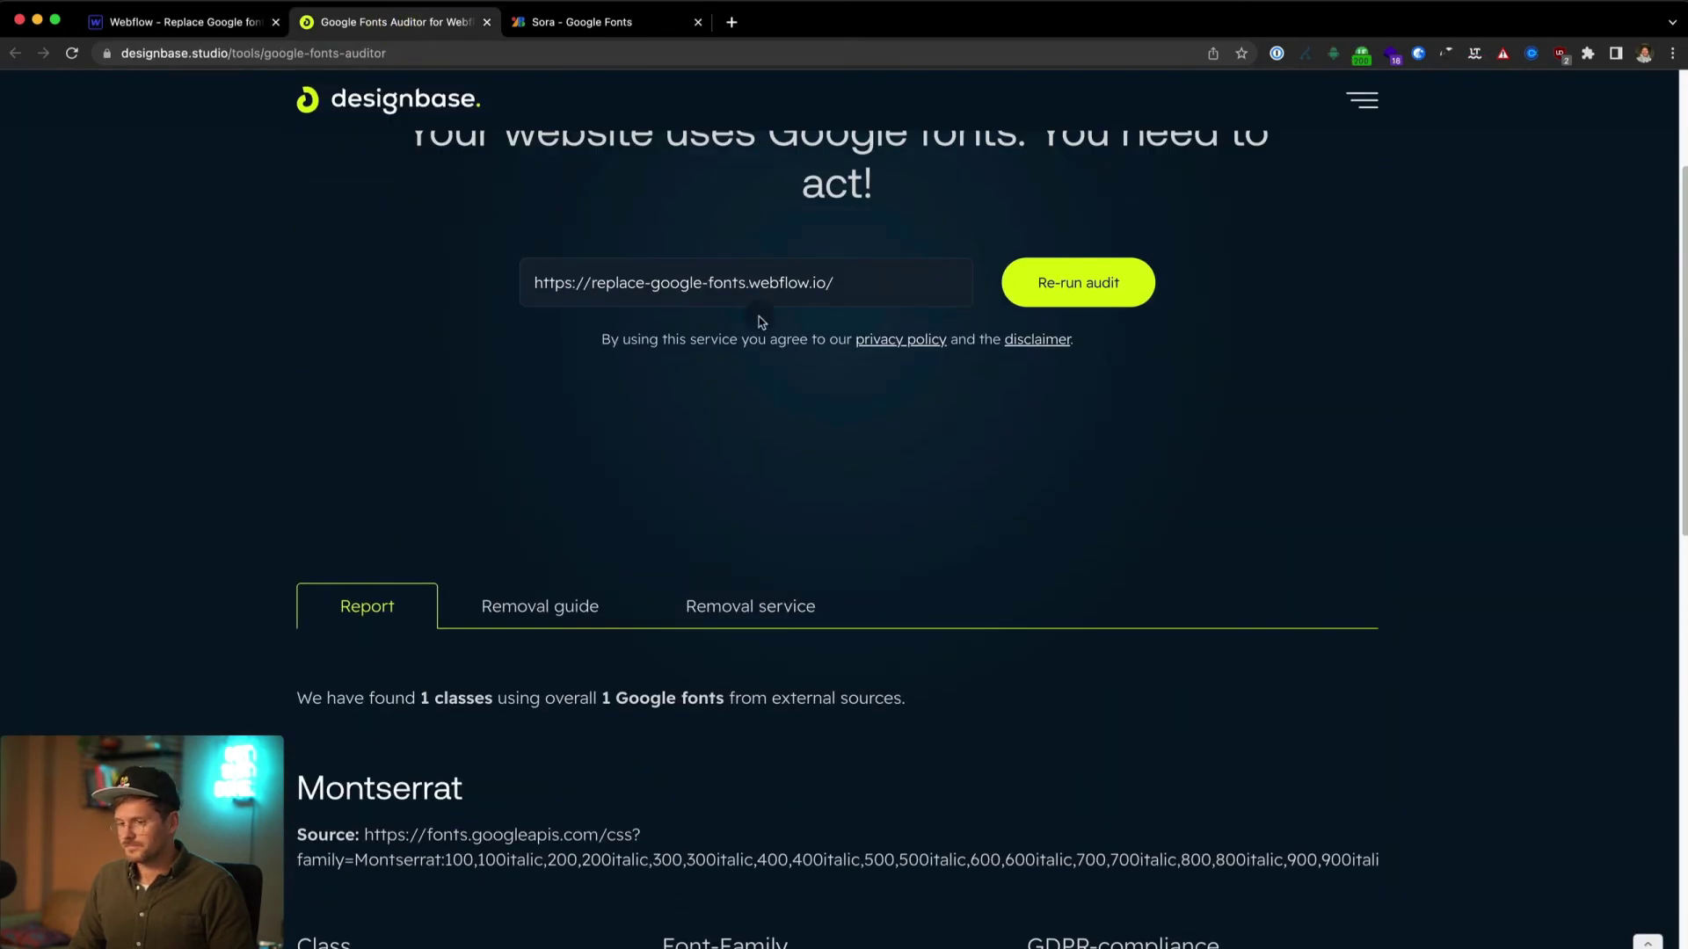
{"action": "left_click", "coordinate": [1077, 284]}
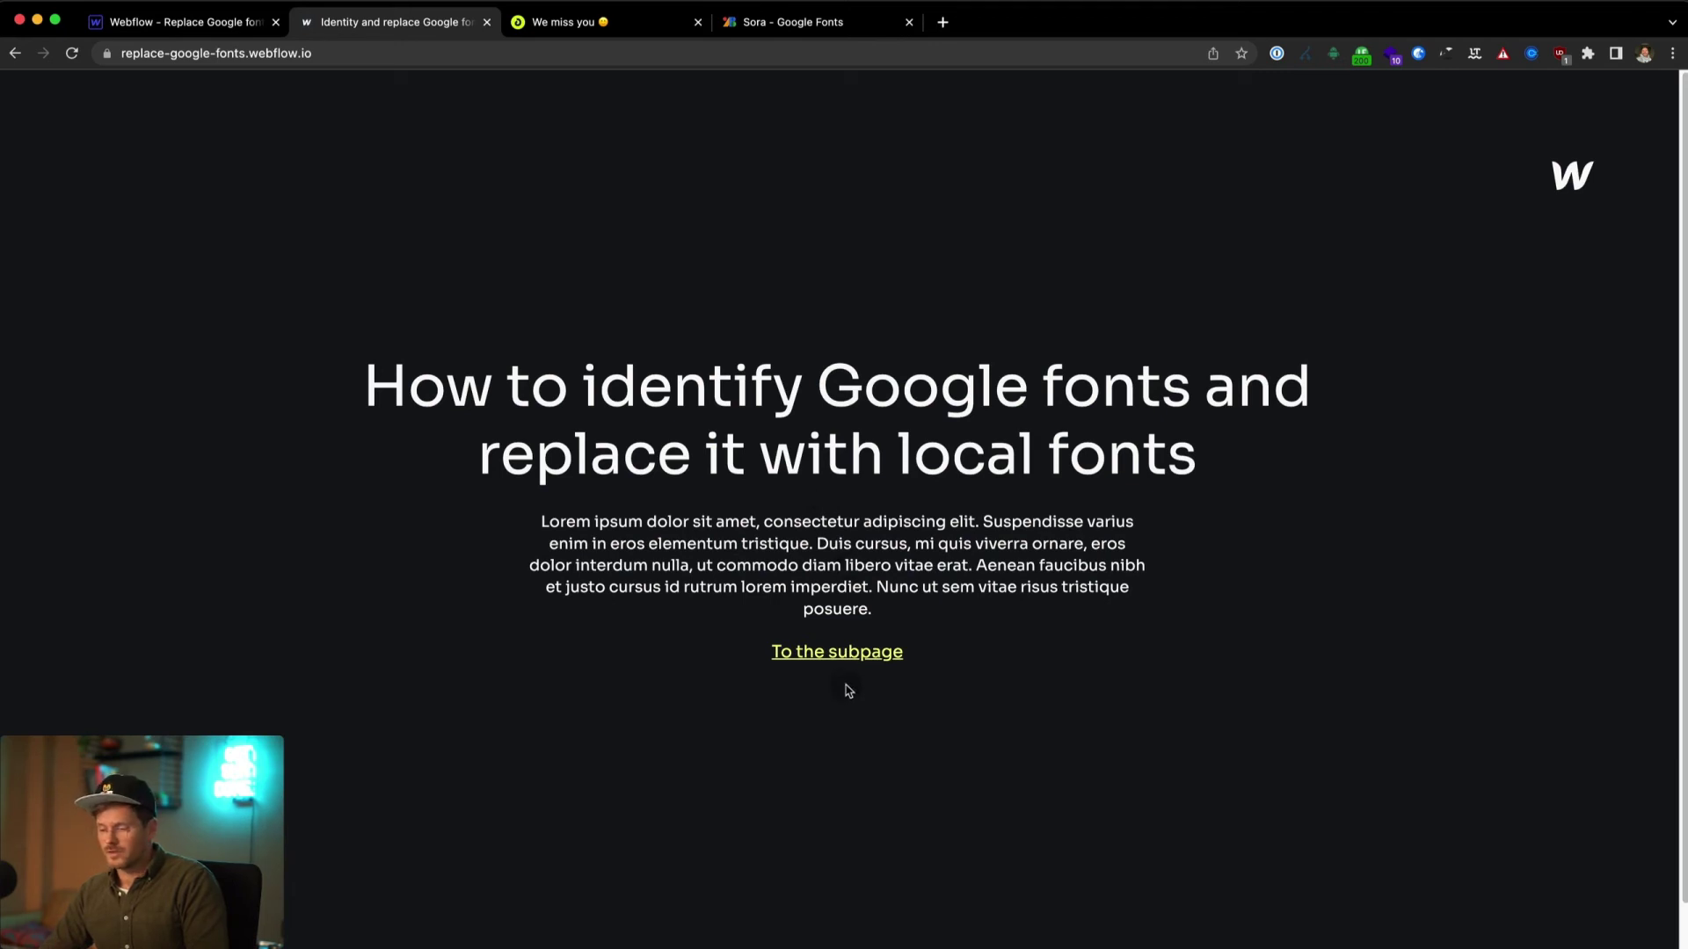
Step: Inspect the live Video Example subpage's text, then return to the Google Fonts auditor
{"action": "left_click", "coordinate": [828, 660]}
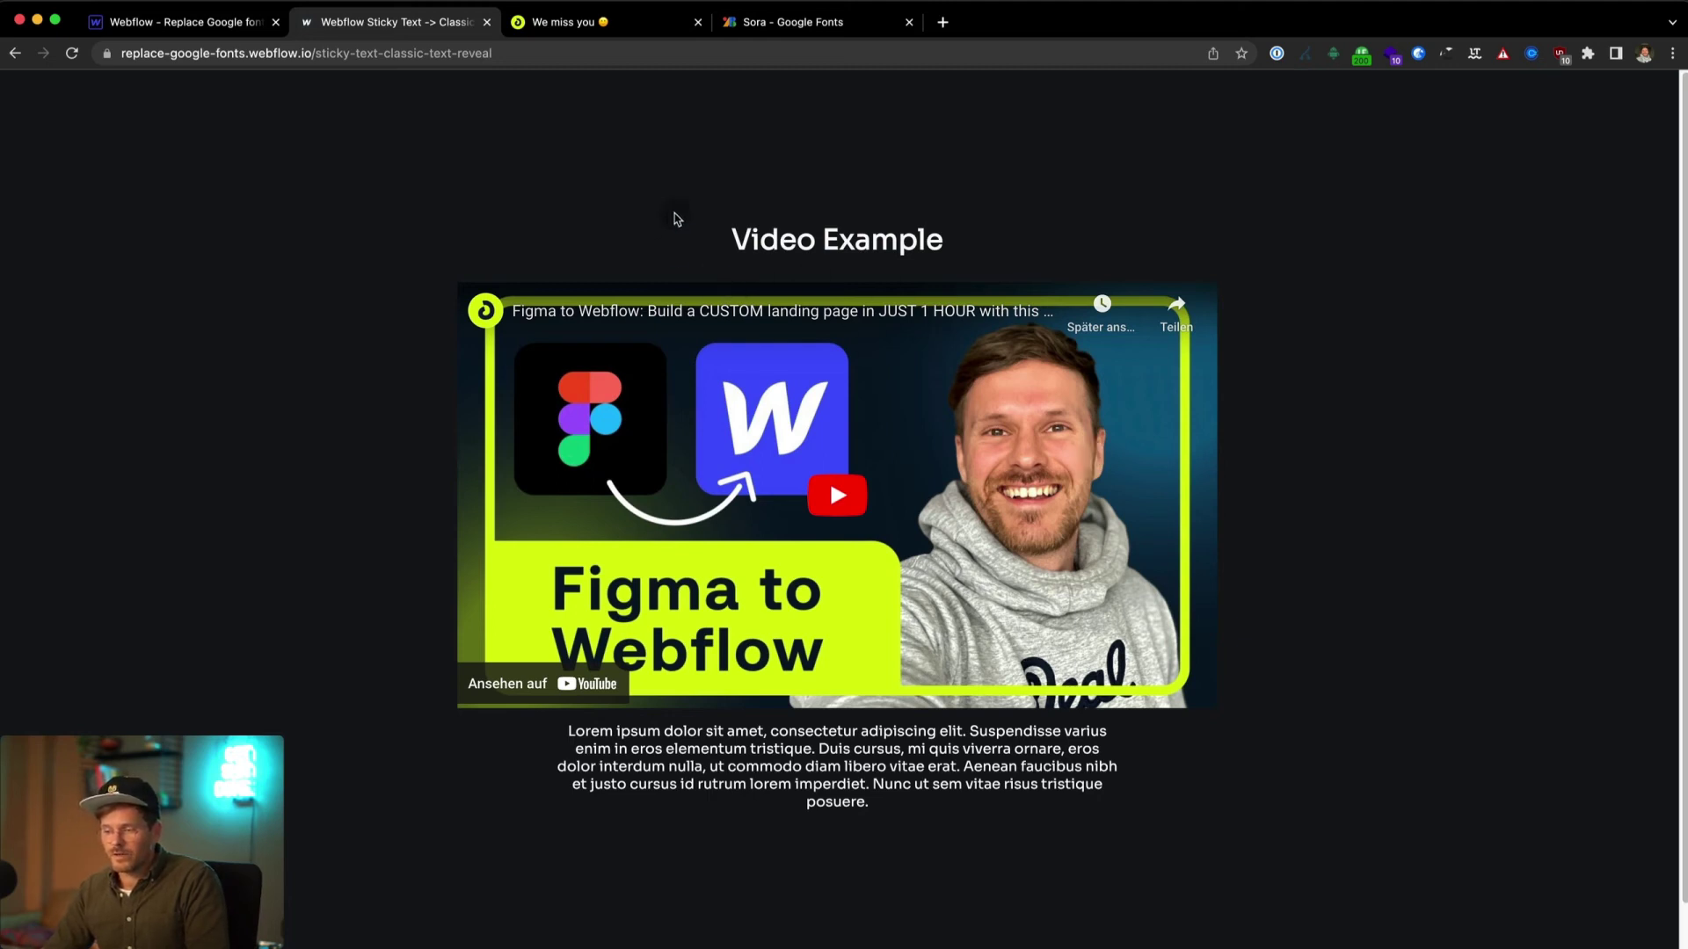
{"action": "left_click_drag", "start_coordinate": [668, 192], "coordinate": [1225, 871]}
{"action": "left_click", "coordinate": [1223, 874]}
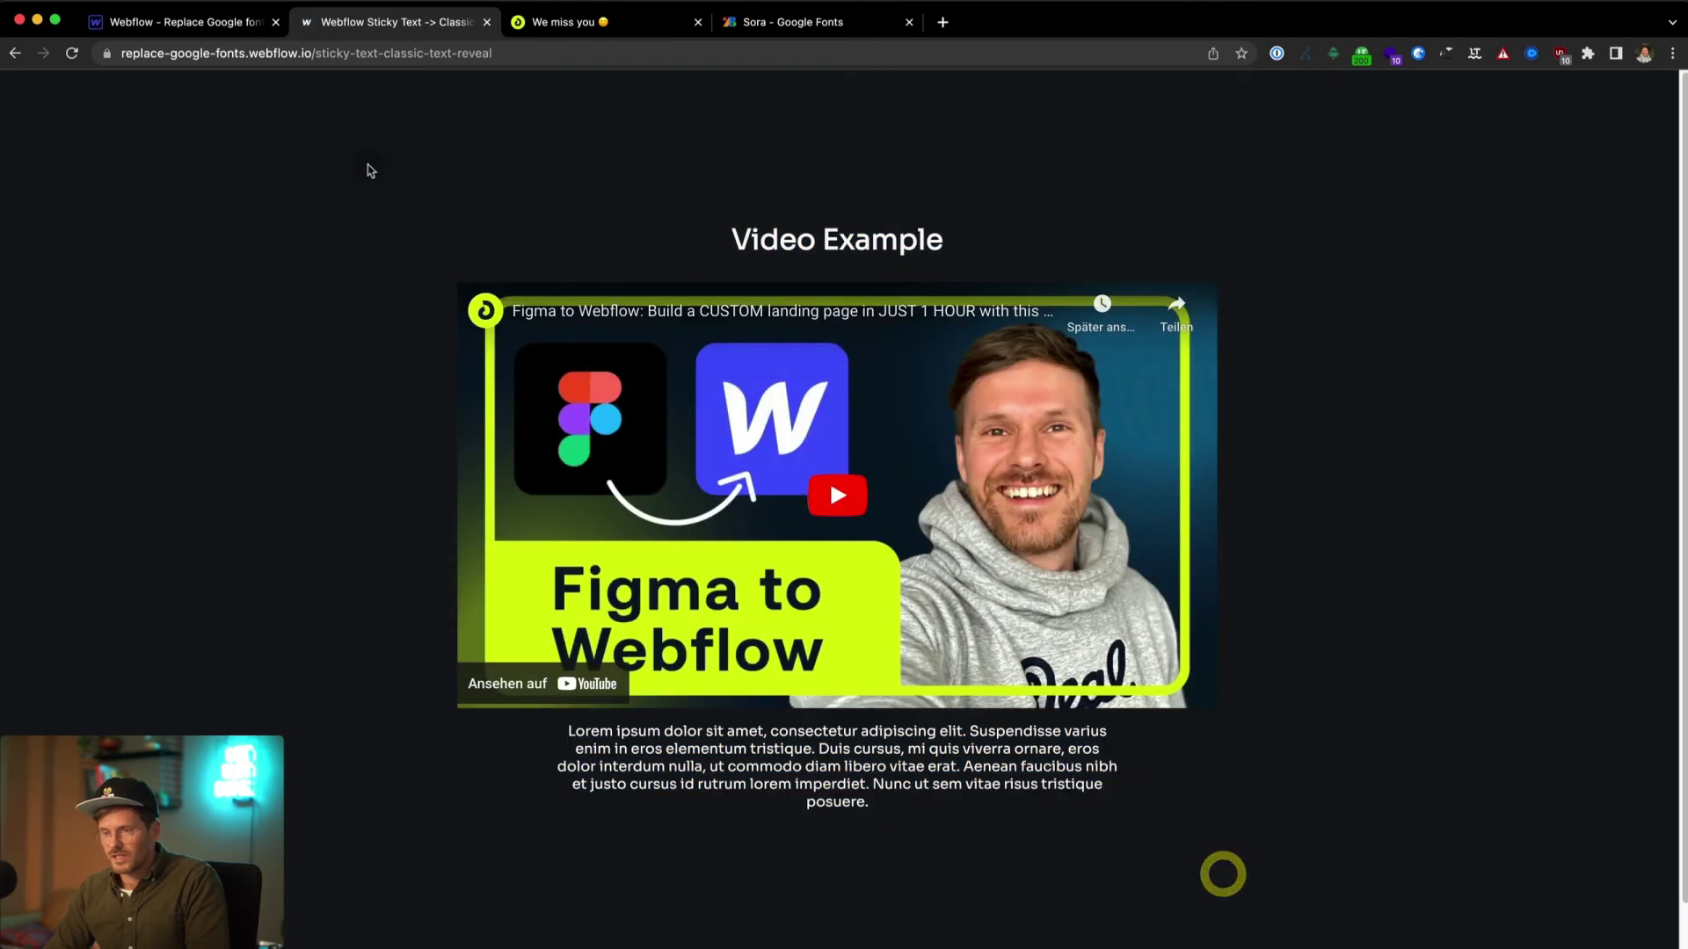
{"action": "left_click", "coordinate": [563, 22]}
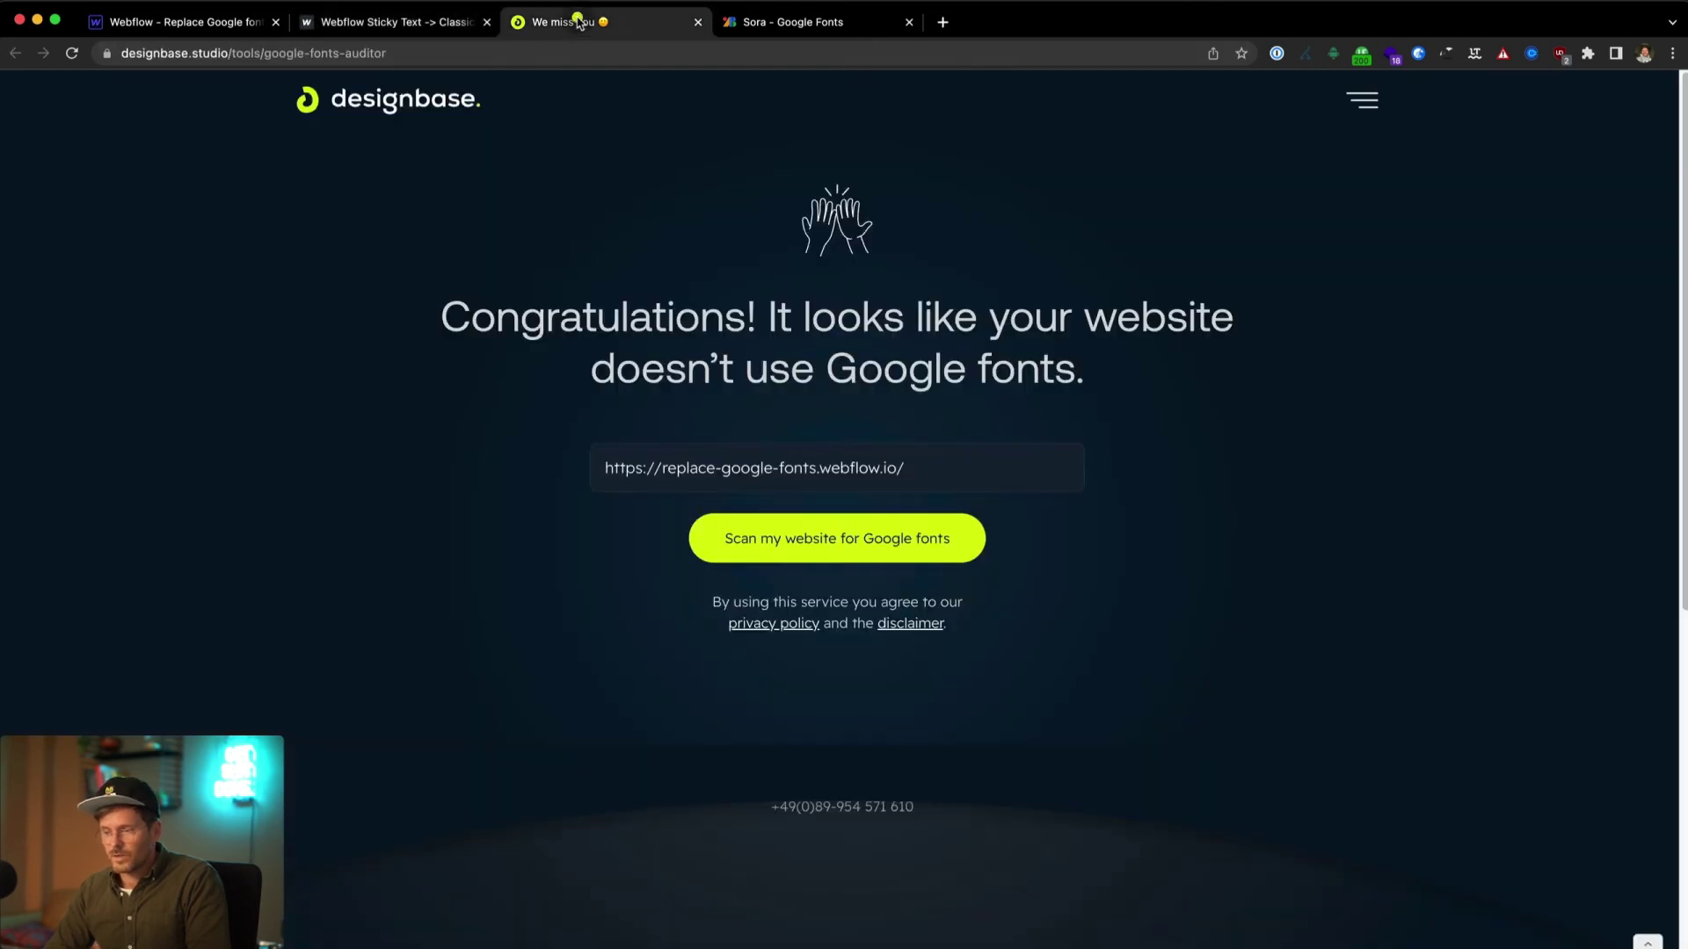
{"action": "left_click", "coordinate": [947, 475]}
{"action": "key", "text": "super+a"}
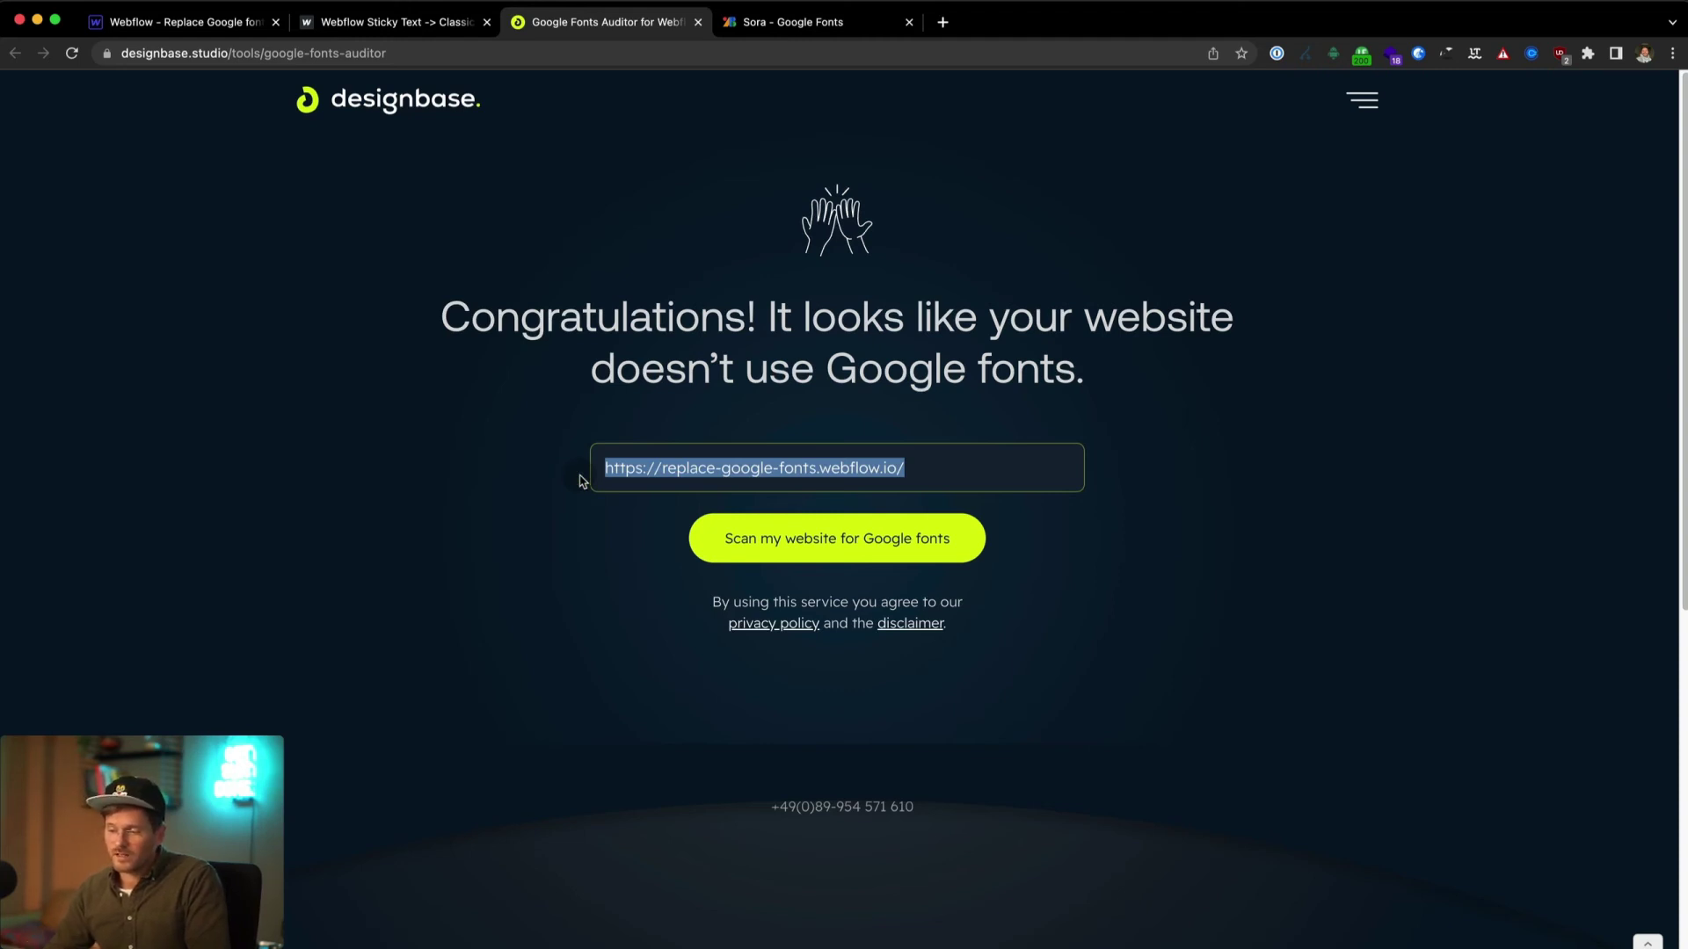
{"action": "left_click", "coordinate": [938, 470]}
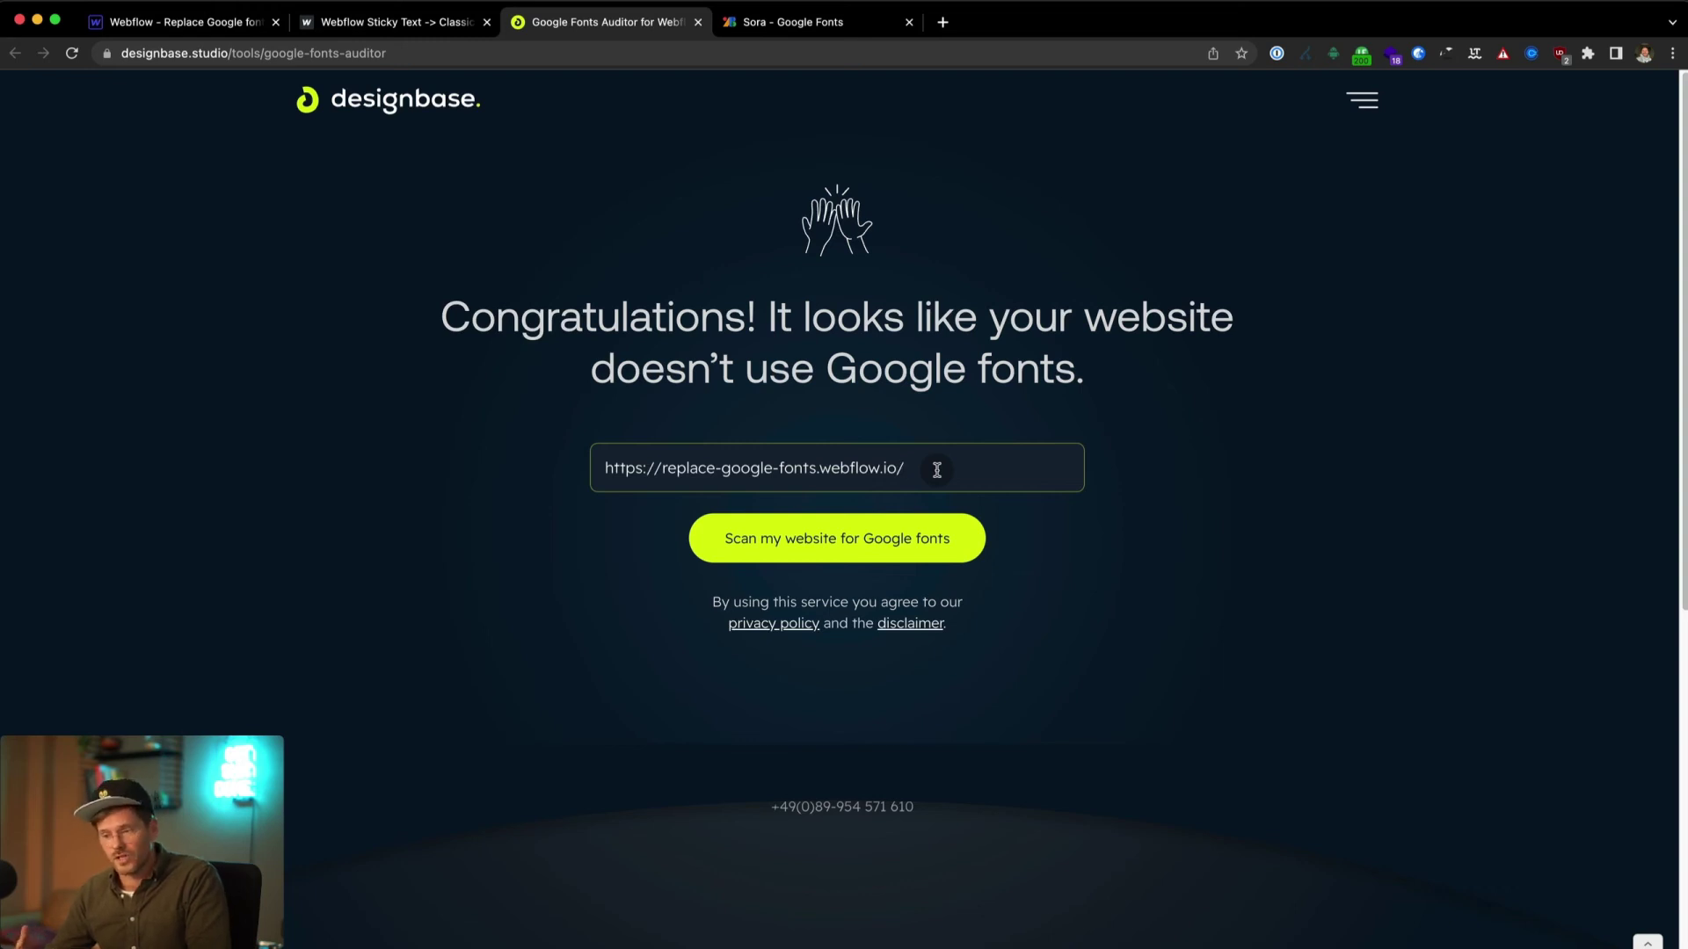
Step: Return to the live Video Example subpage and select its heading text
{"action": "left_click", "coordinate": [389, 23]}
{"action": "left_click_drag", "start_coordinate": [719, 240], "coordinate": [1305, 238]}
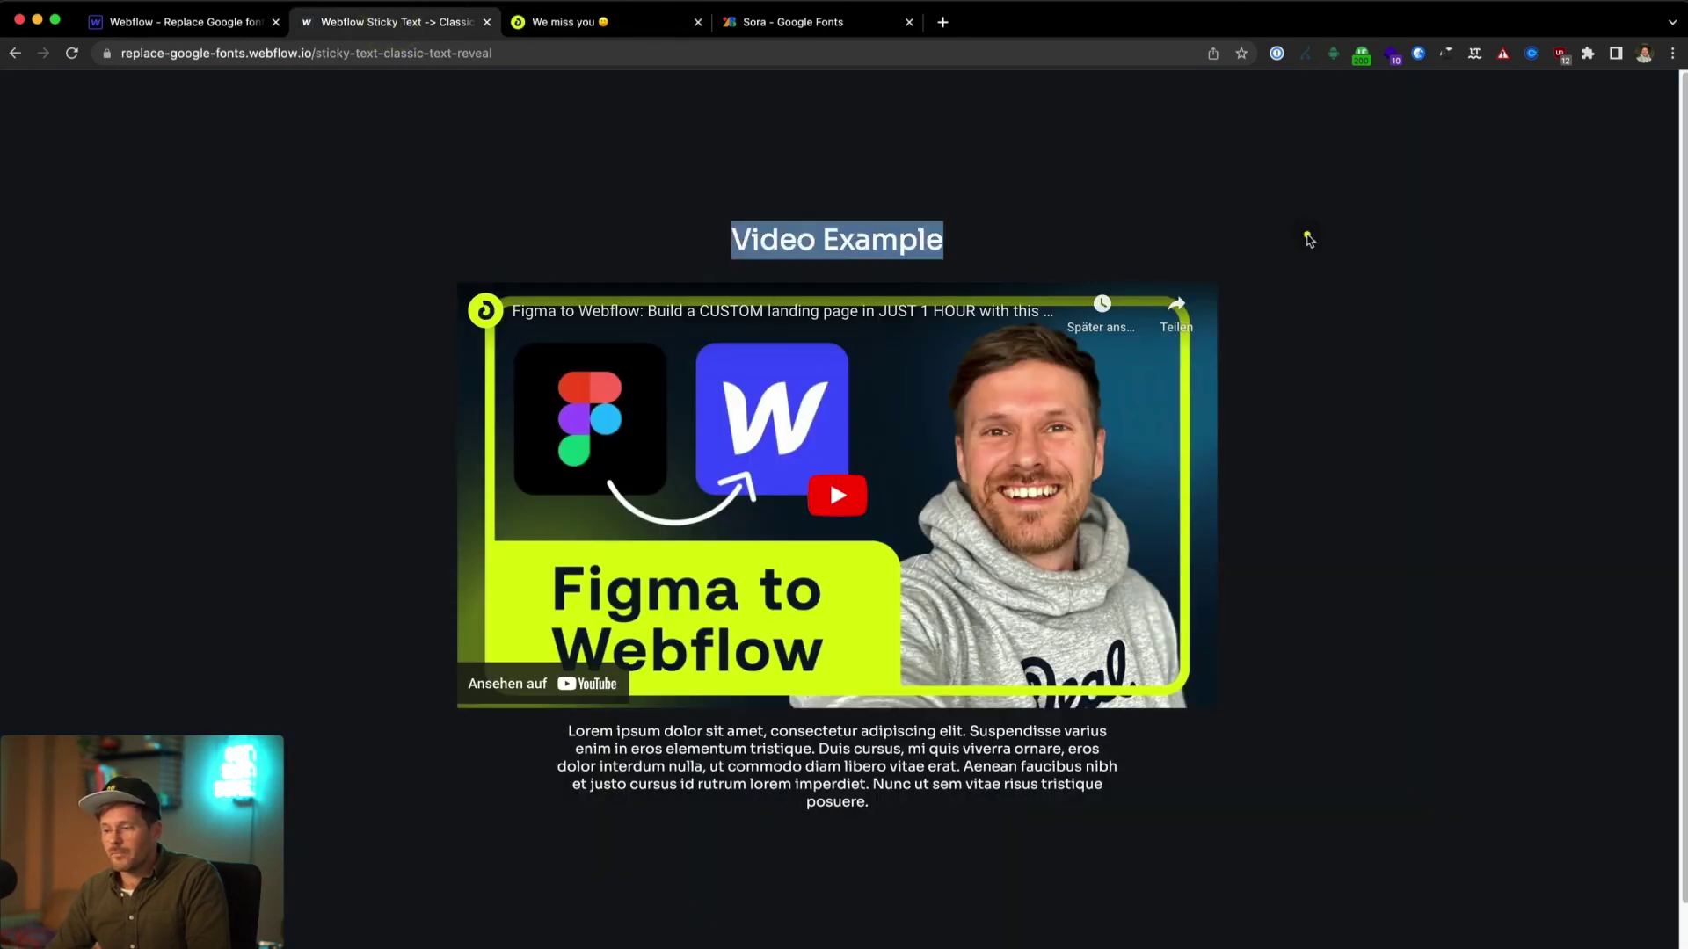